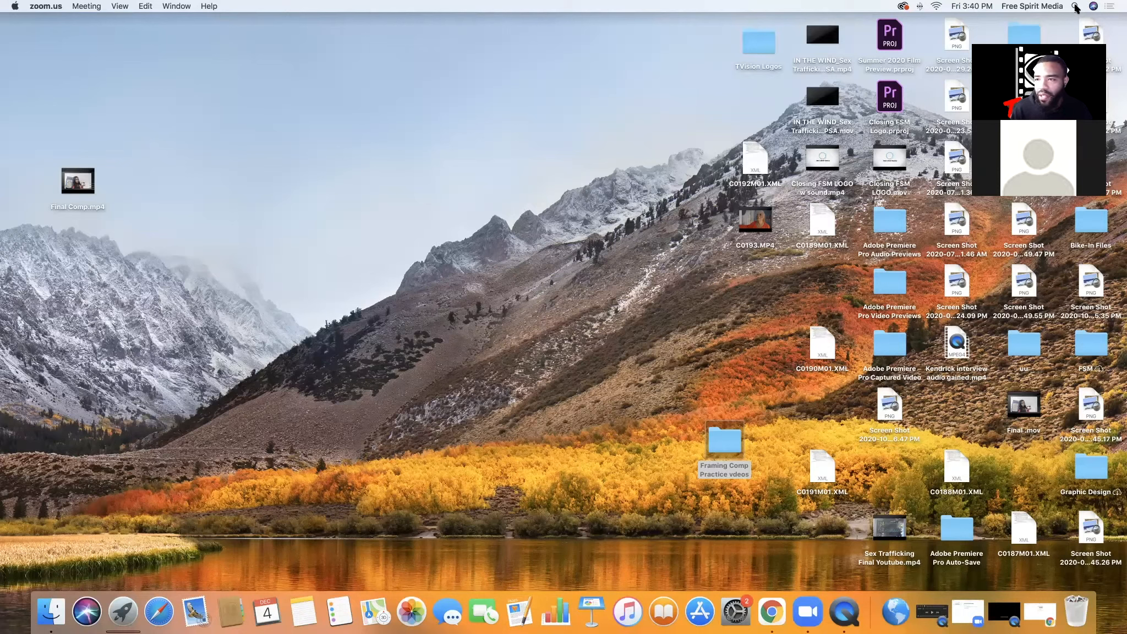
Search the computer for "adobe rush" and launch Adobe Premiere Rush
left_click(1075, 7)
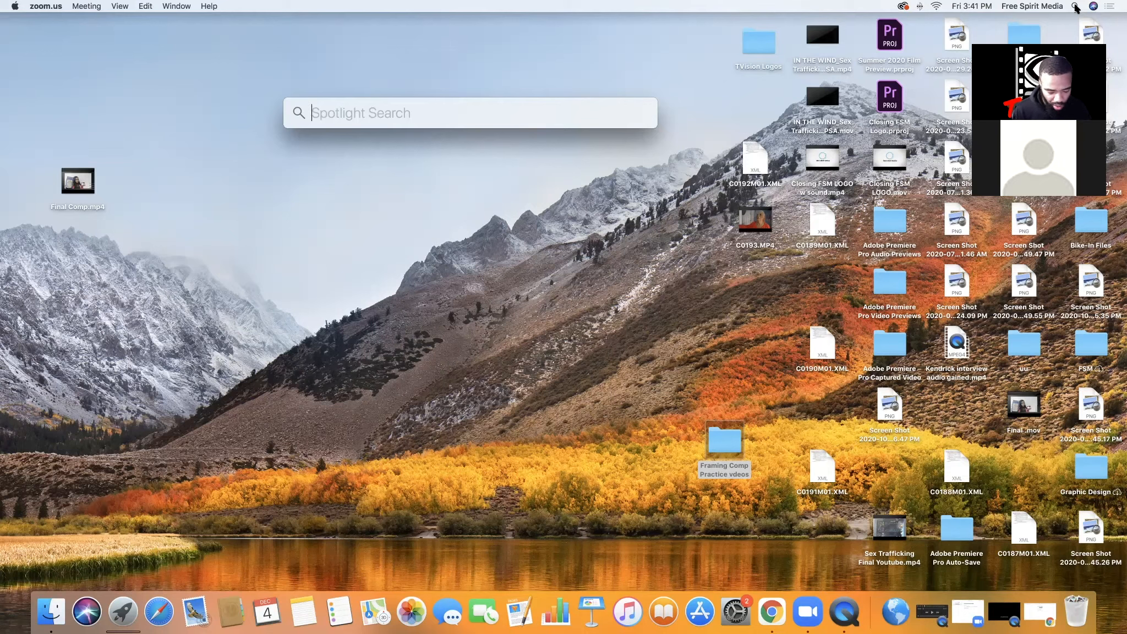
type("adobe")
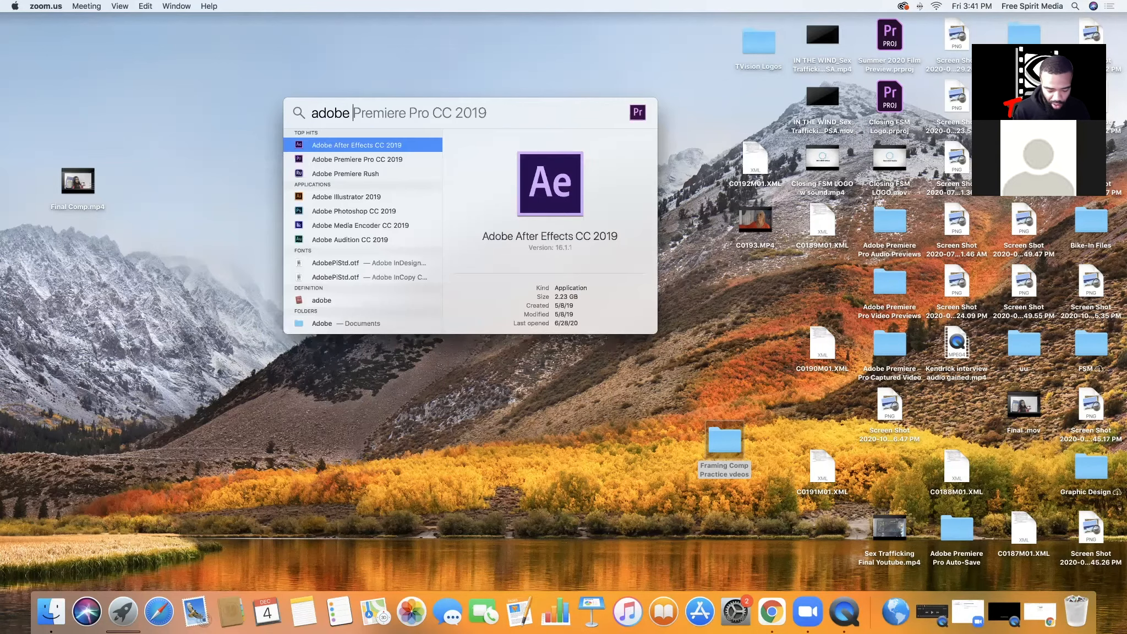
type(" rush")
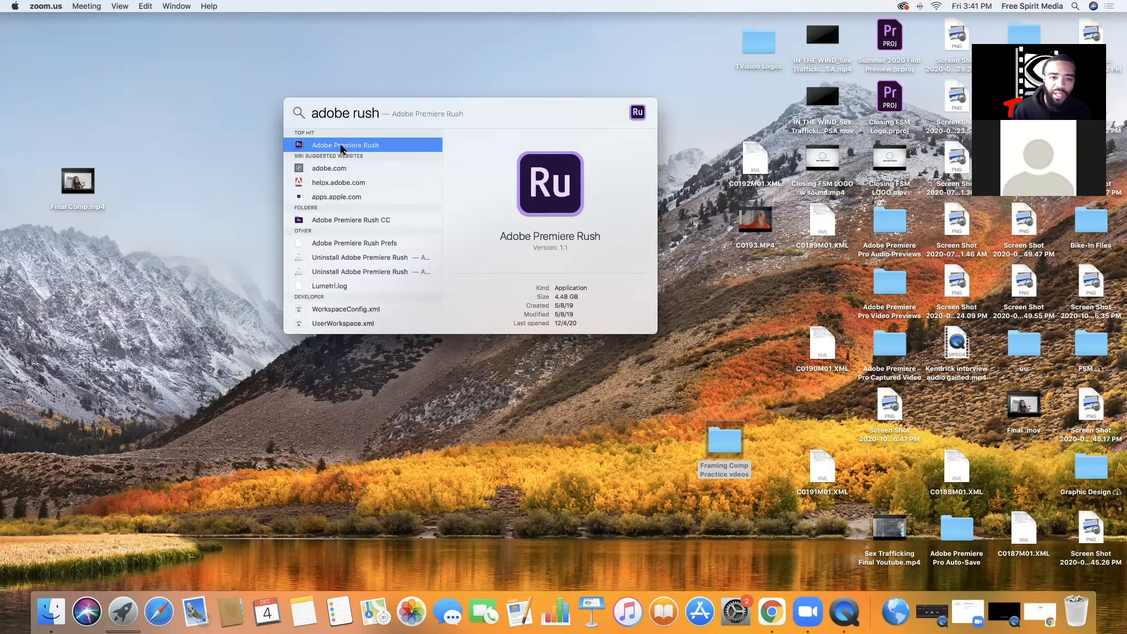
left_click(342, 148)
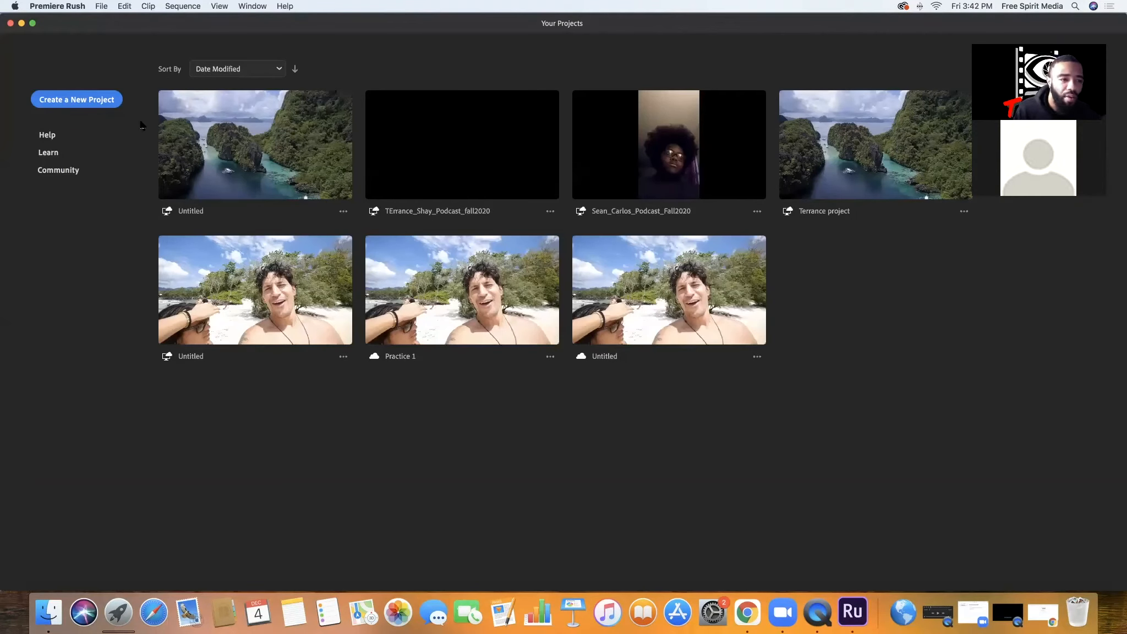
Start a new project, browse the Downloads, Documents and Movies locations, and open the Sample Media folder as the media source
left_click(57, 104)
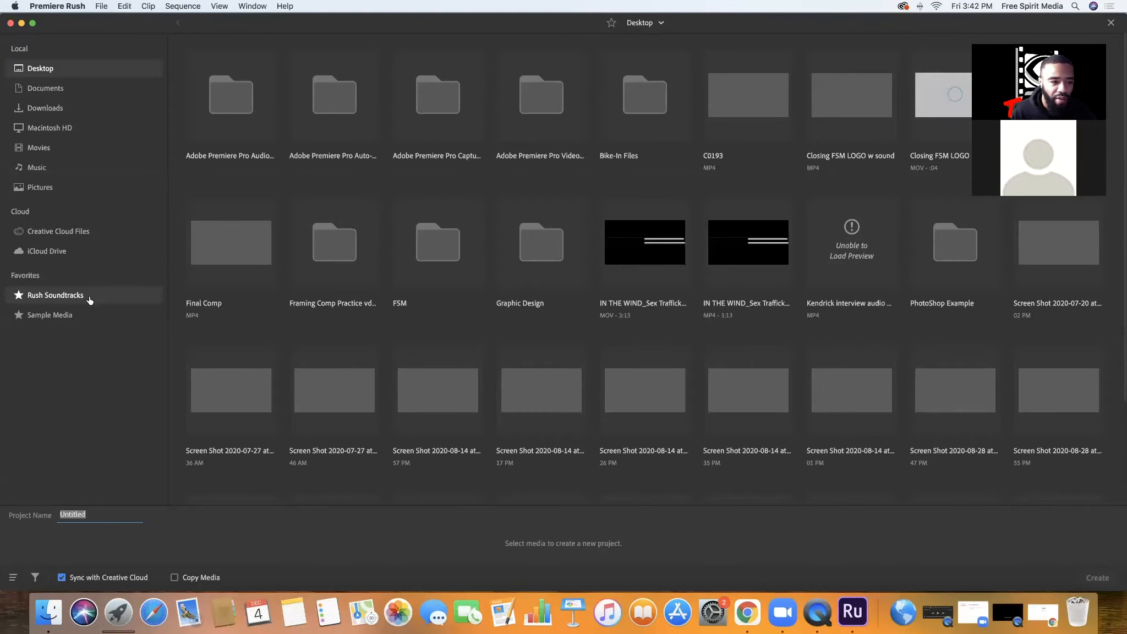
left_click(38, 318)
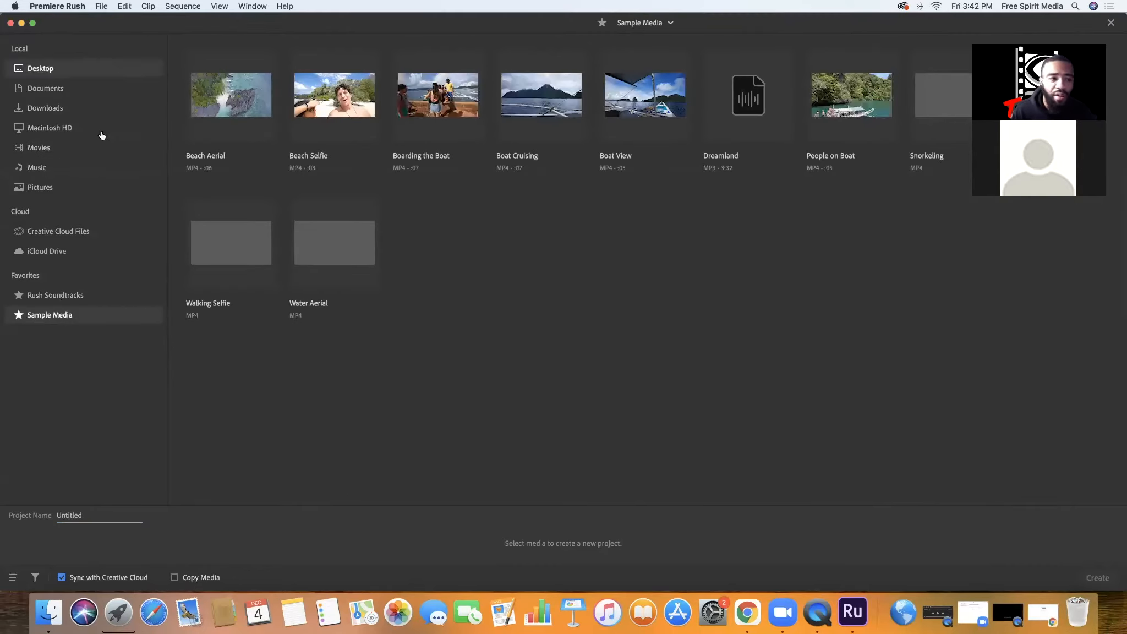
left_click(45, 110)
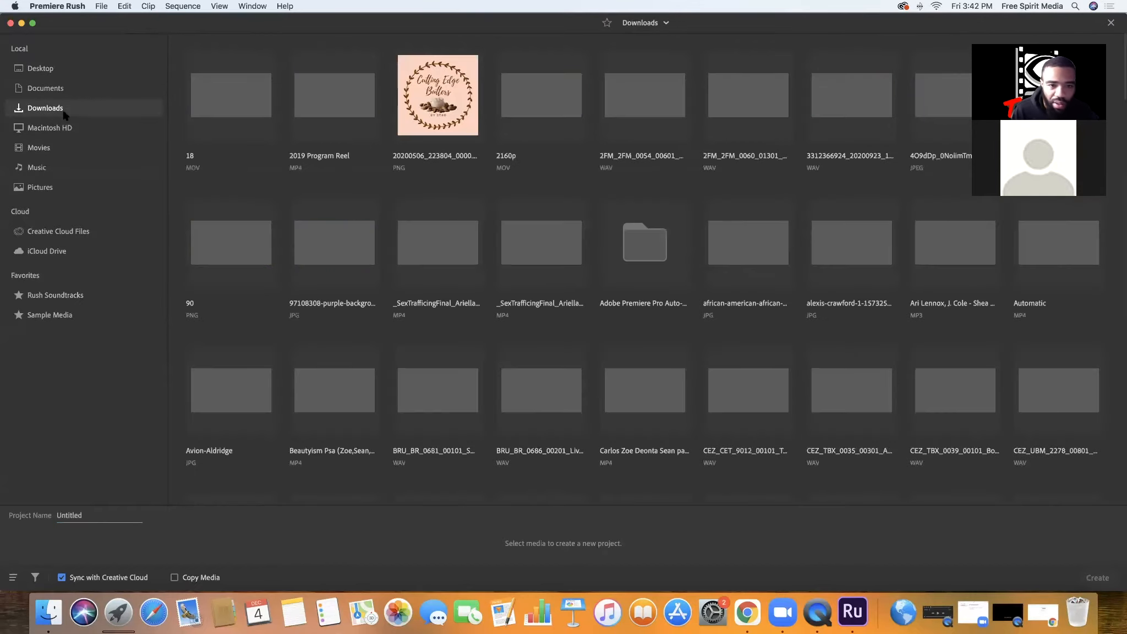
left_click(55, 93)
left_click(54, 149)
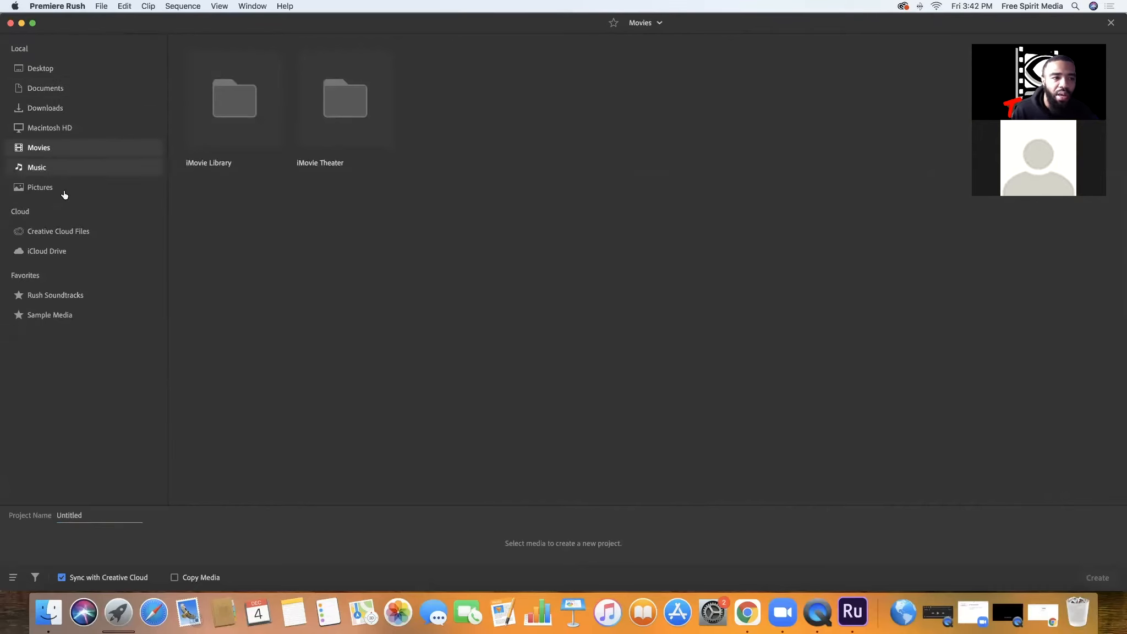
left_click(48, 319)
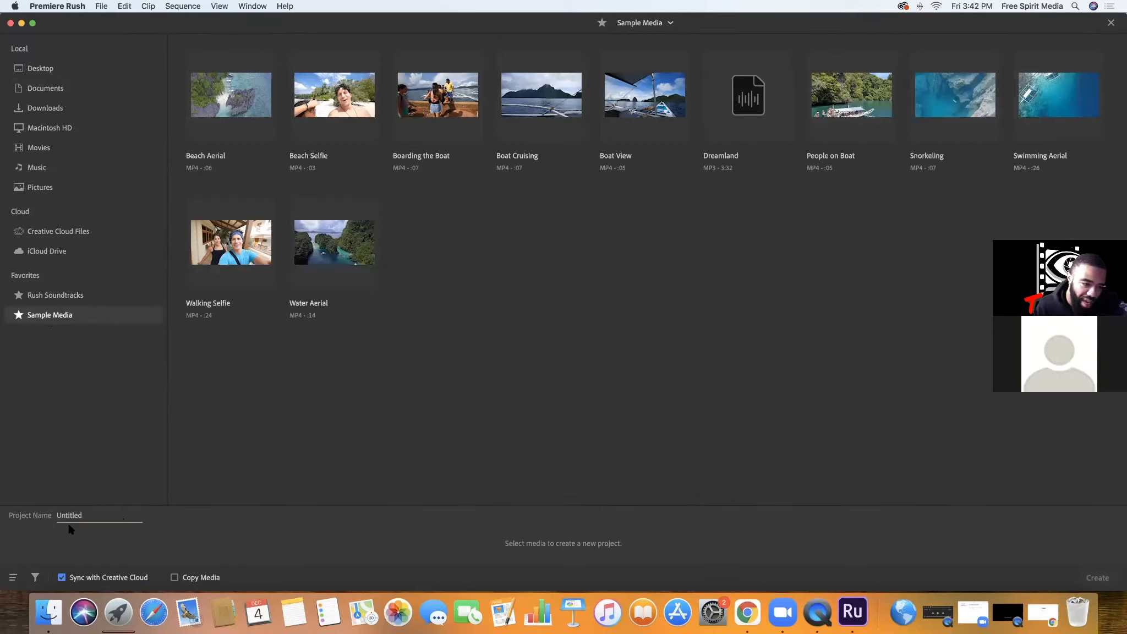
Name the new project Framing Comp
left_click(86, 518)
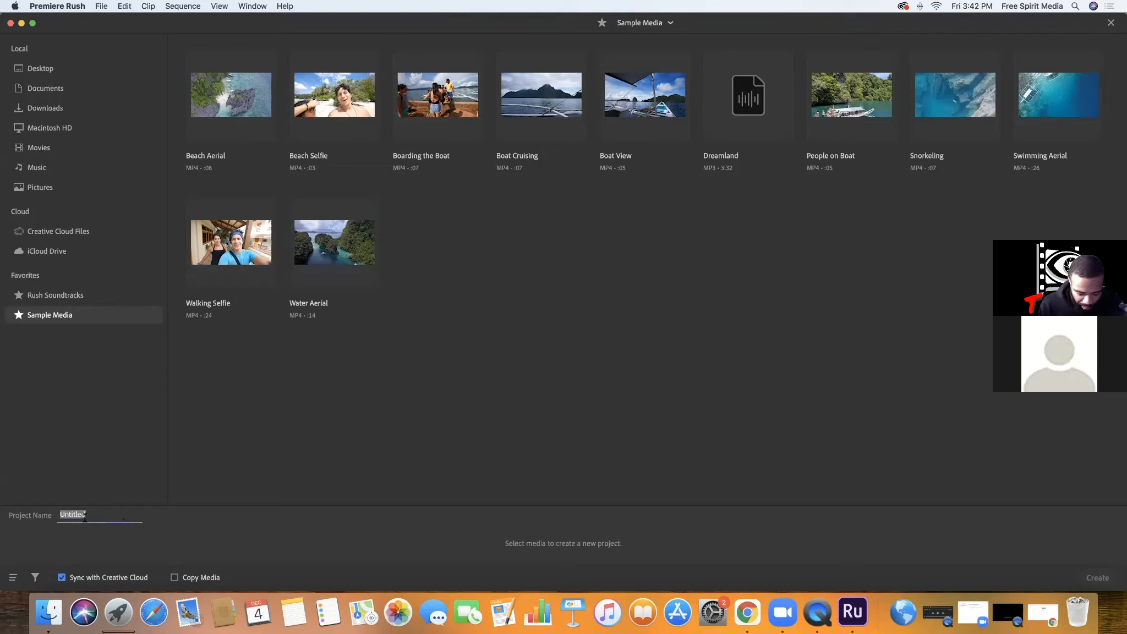
type("Framin")
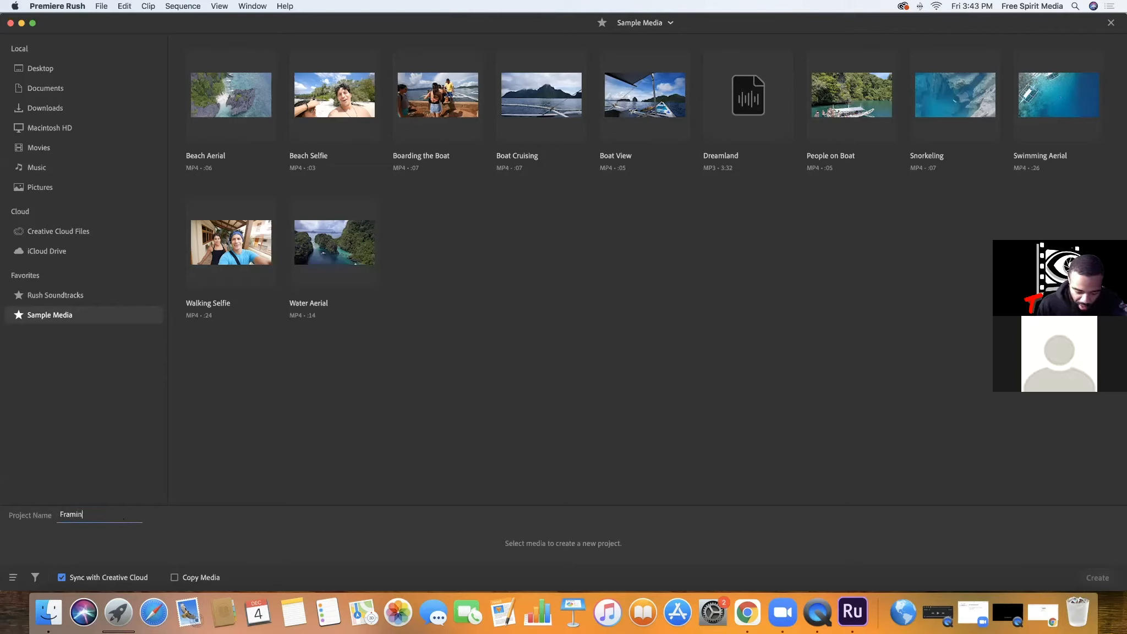
type("g Comp")
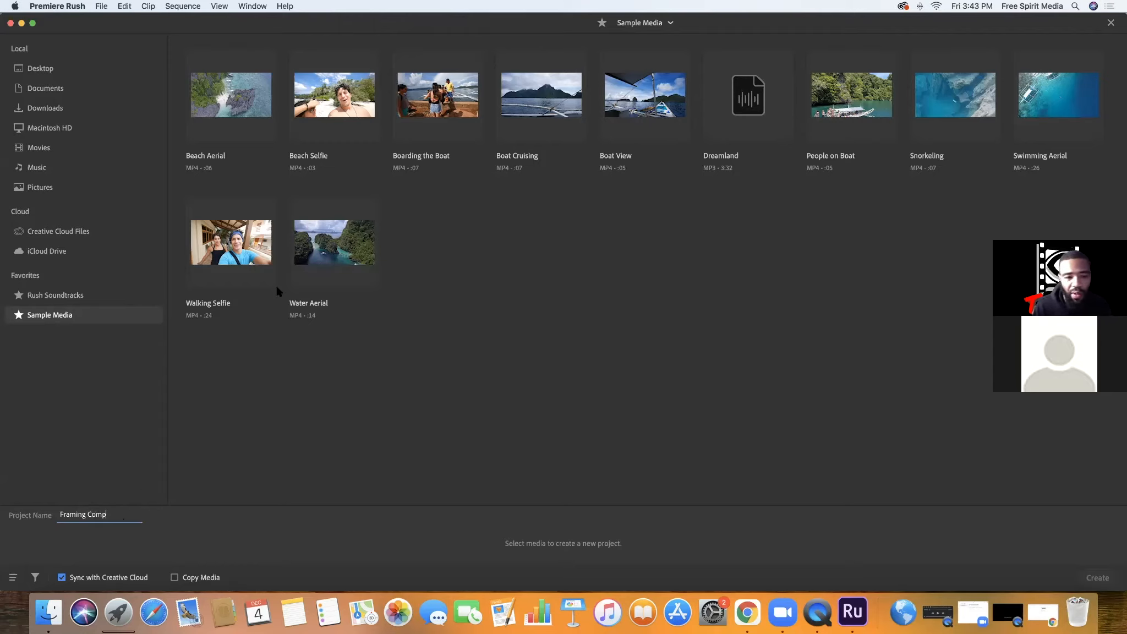
Select Water Aerial, Walking Selfie, Beach Selfie, Beach Aerial, People on Boat and Dreamland in that order, and create the project
left_click(337, 259)
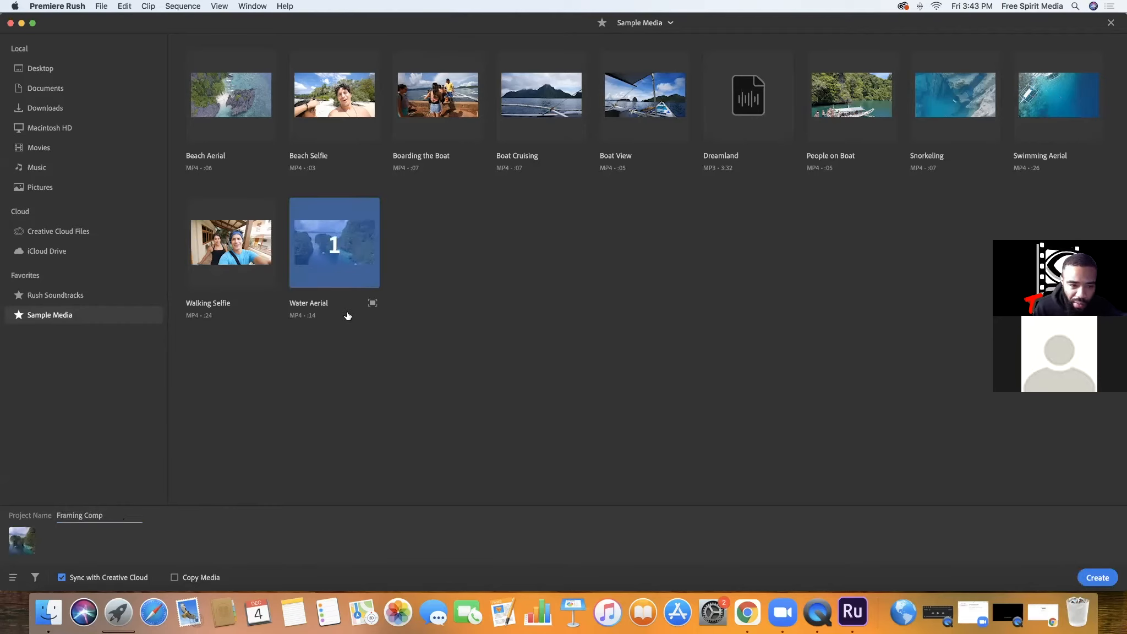
left_click(223, 242)
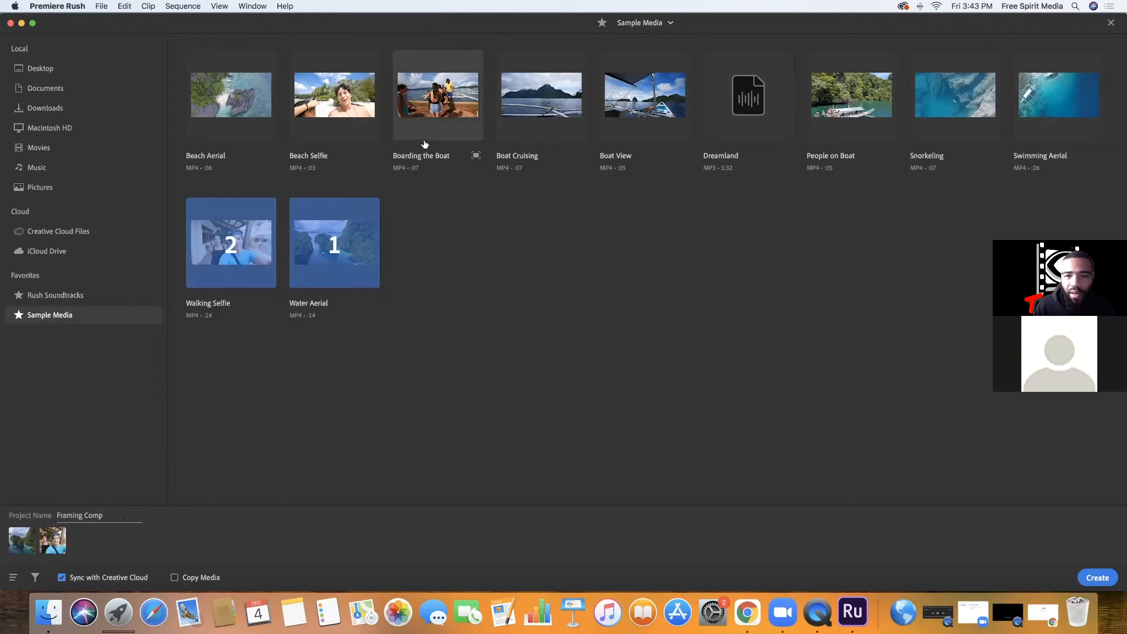
left_click(328, 114)
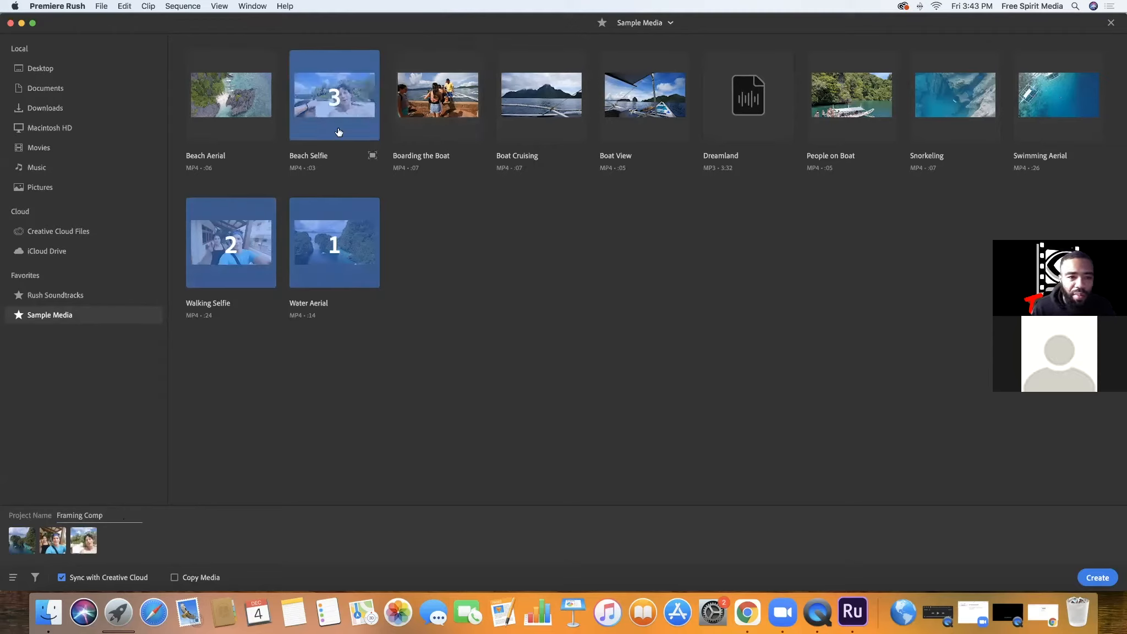
left_click(223, 107)
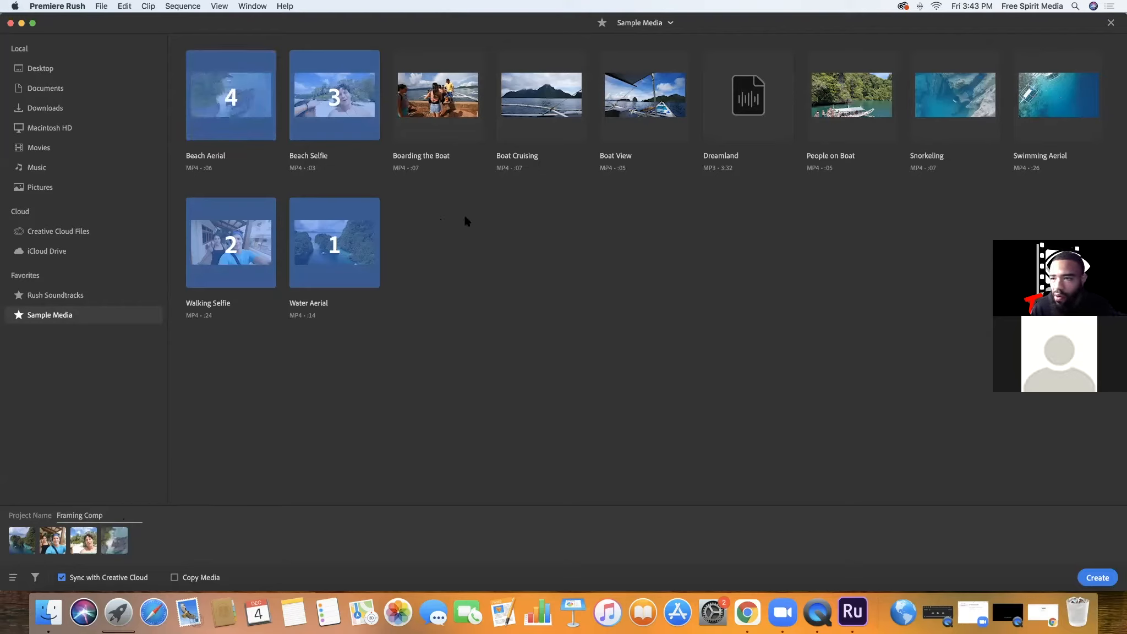
left_click(836, 118)
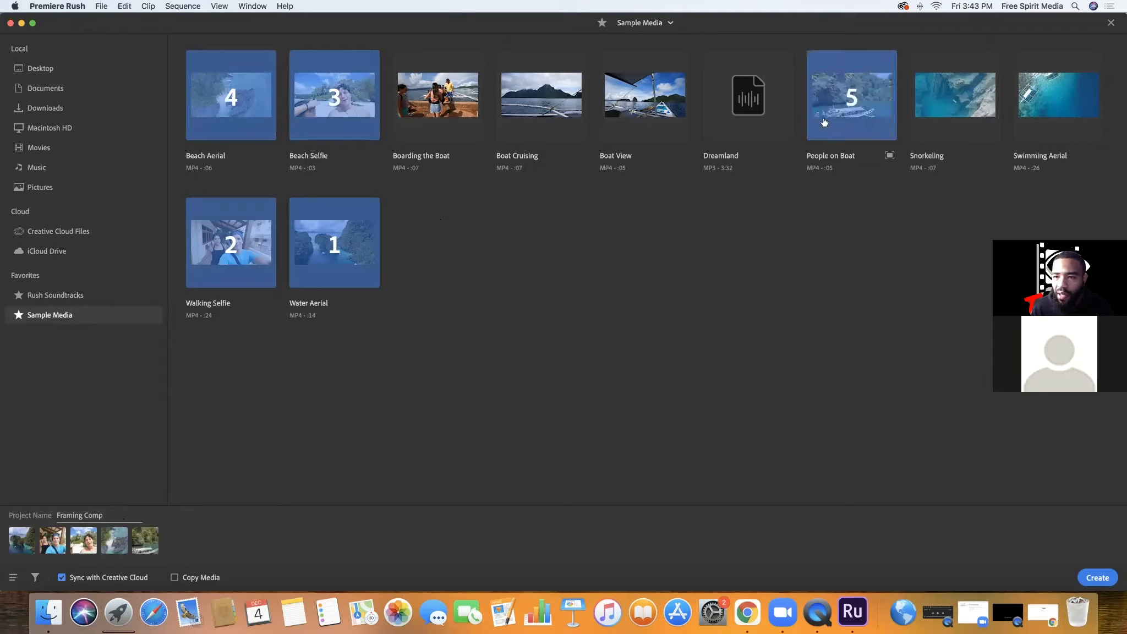
left_click(745, 102)
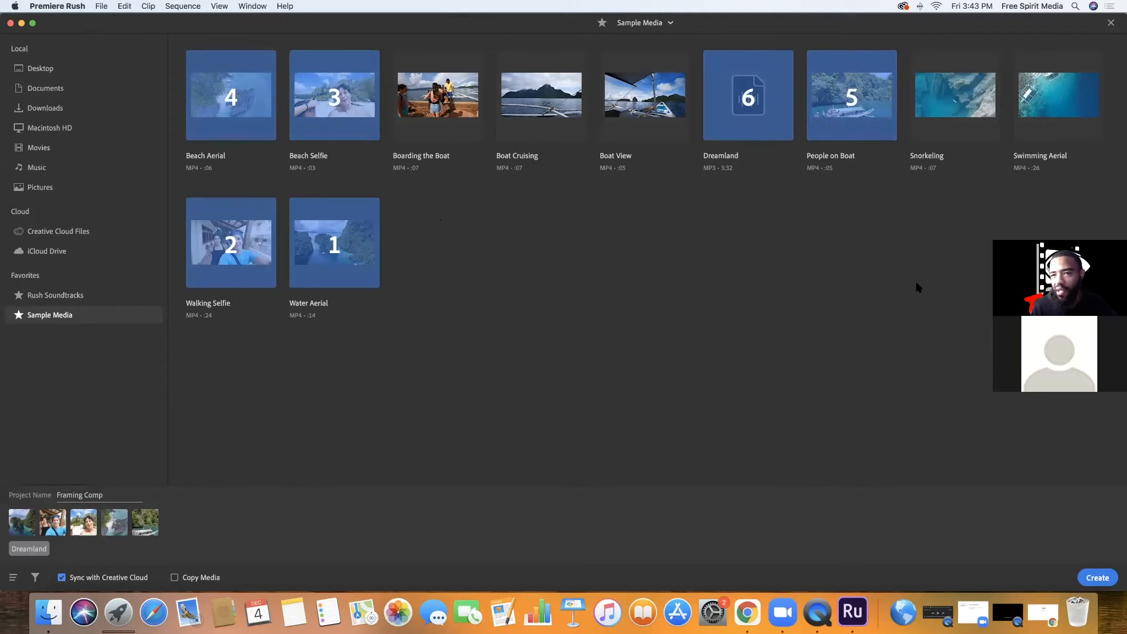
left_click(1097, 578)
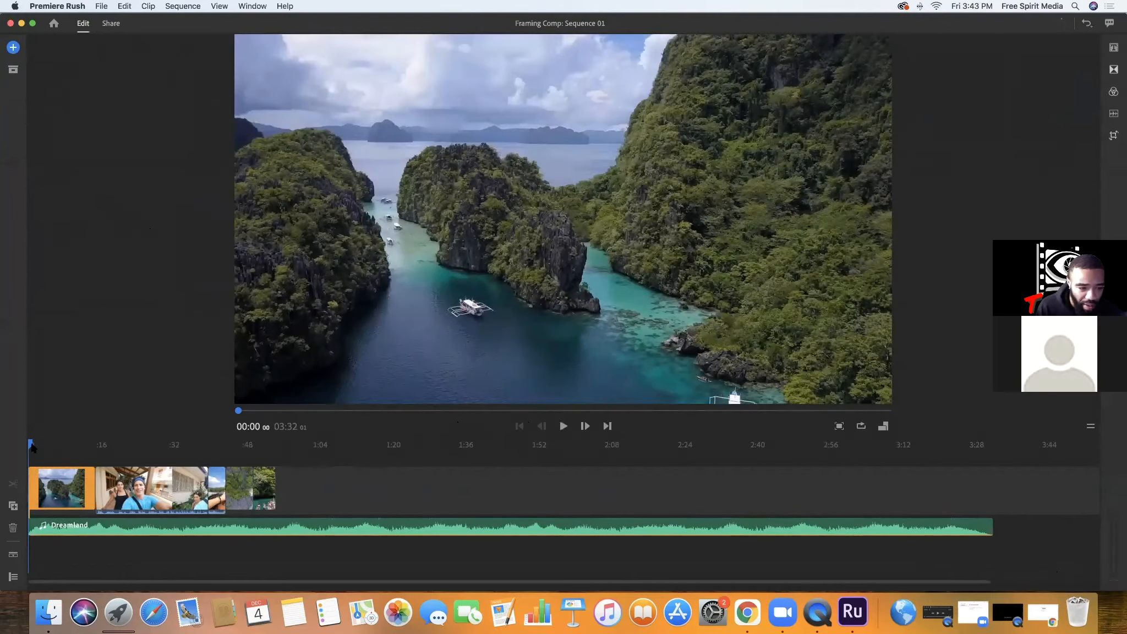
Play the sequence from the beginning into the walking selfie clip, then return the playhead to the start
left_click_drag(36, 444, 18, 470)
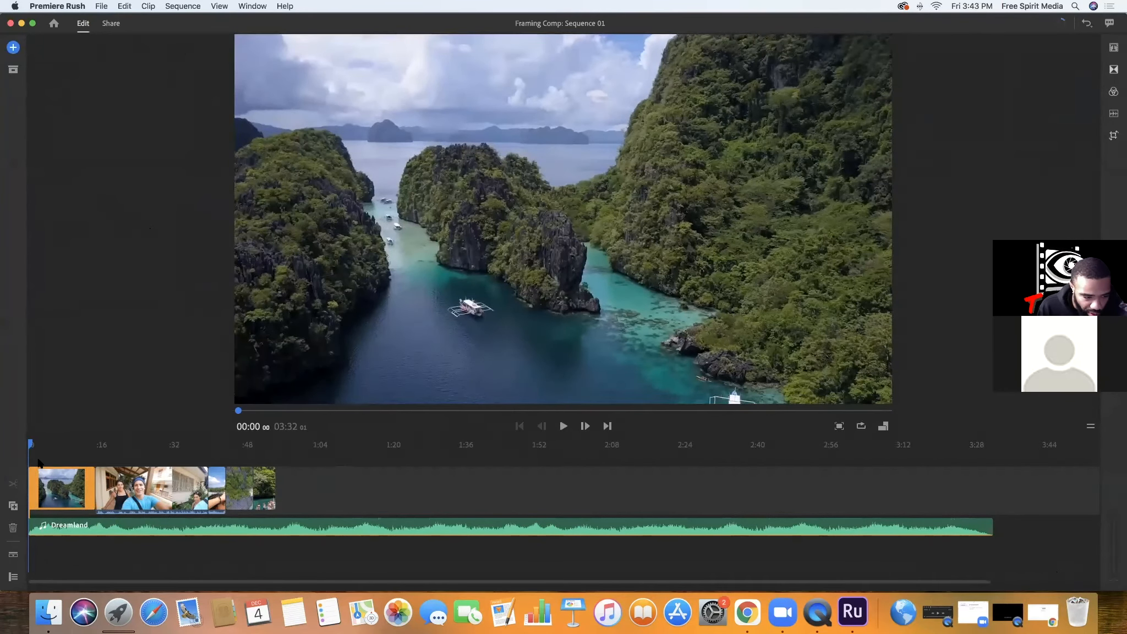
key("space")
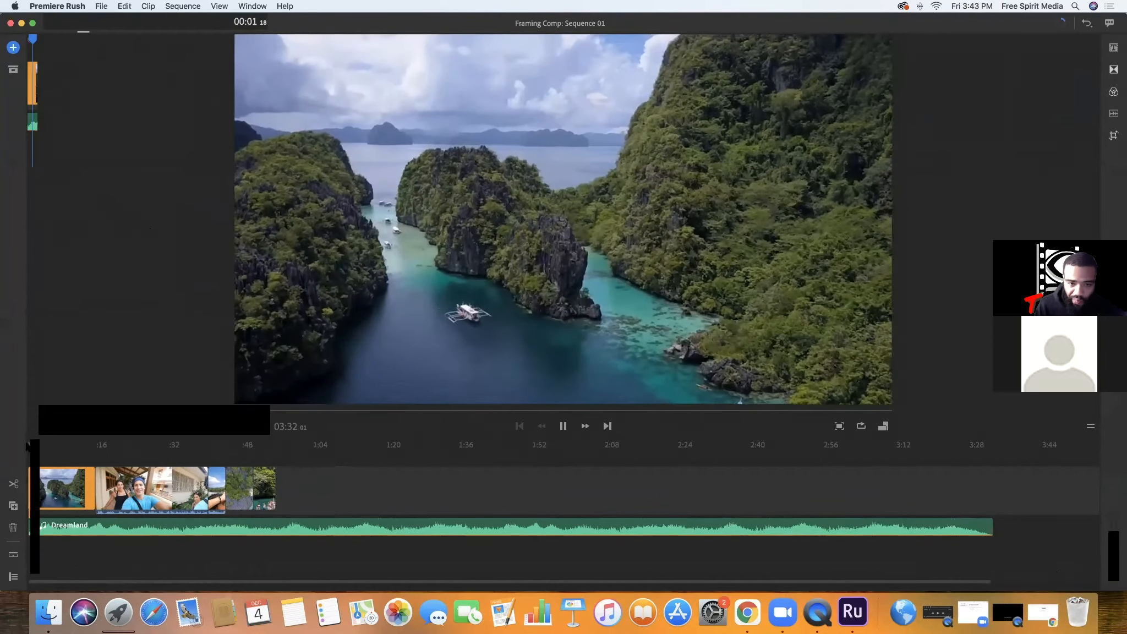
key("XF86AudioLowerVolume")
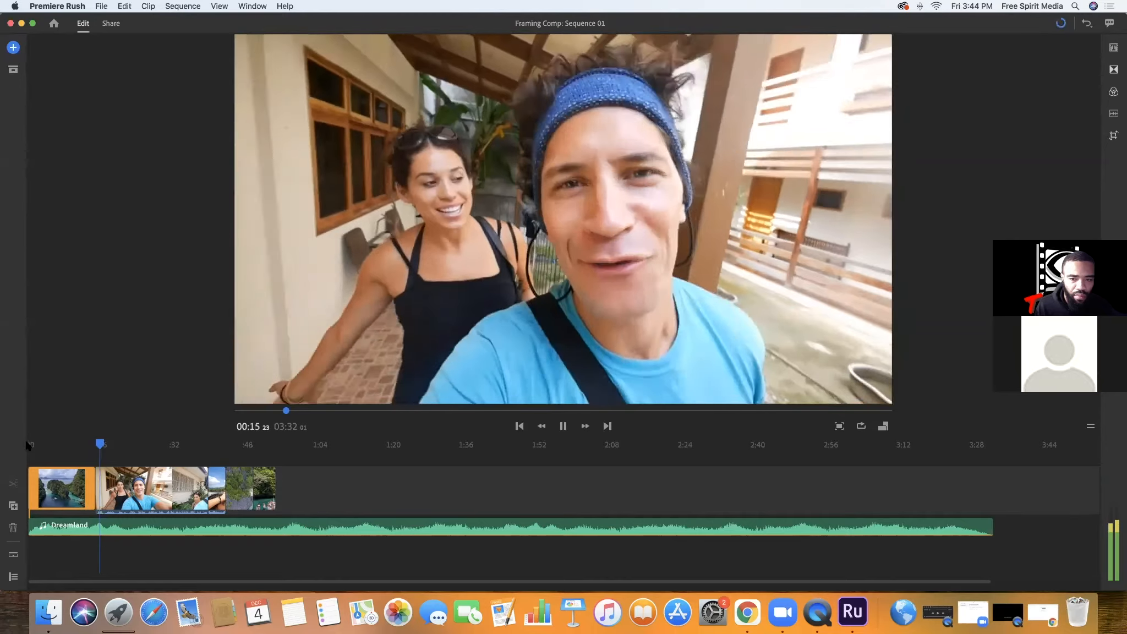
key("space")
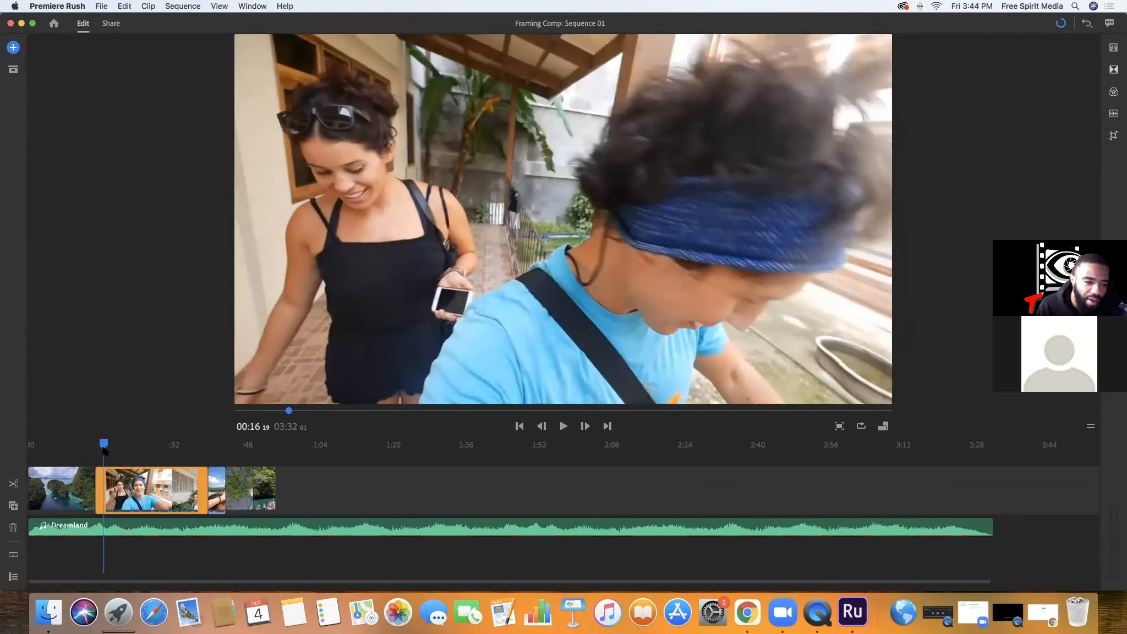
mouse_move(32, 440)
left_mouse_down()
mouse_move(93, 444)
mouse_move(28, 447)
mouse_move(85, 453)
mouse_move(41, 452)
mouse_move(55, 456)
mouse_move(20, 446)
left_mouse_up()
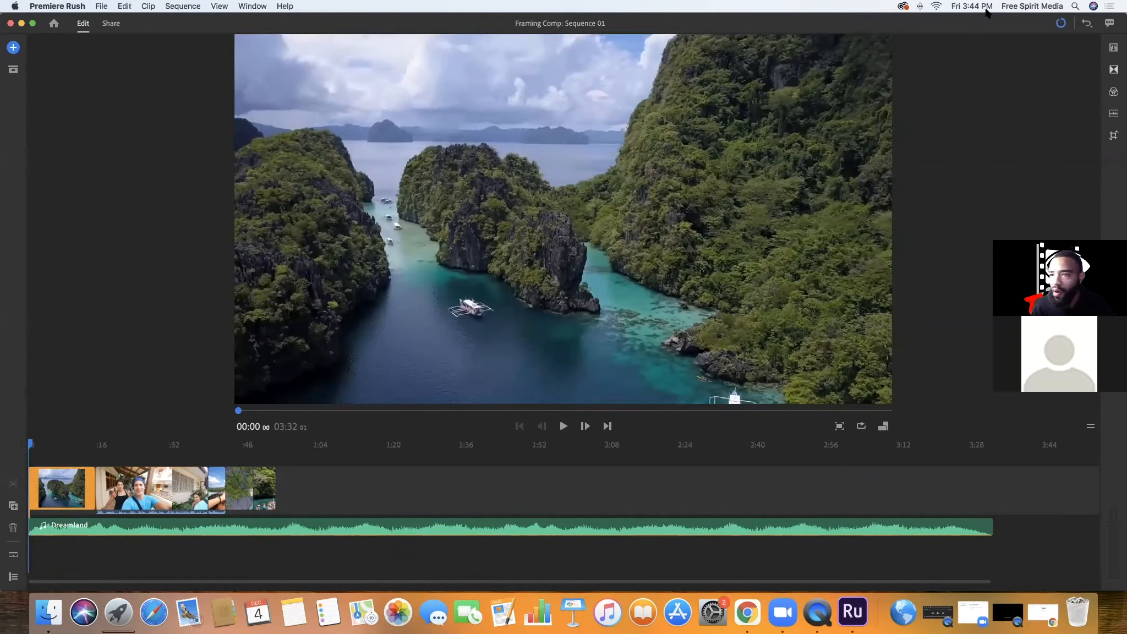
Insert a Basic Default Title at the start of the timeline before the first clip, and check its surrounding frames
left_click(1114, 52)
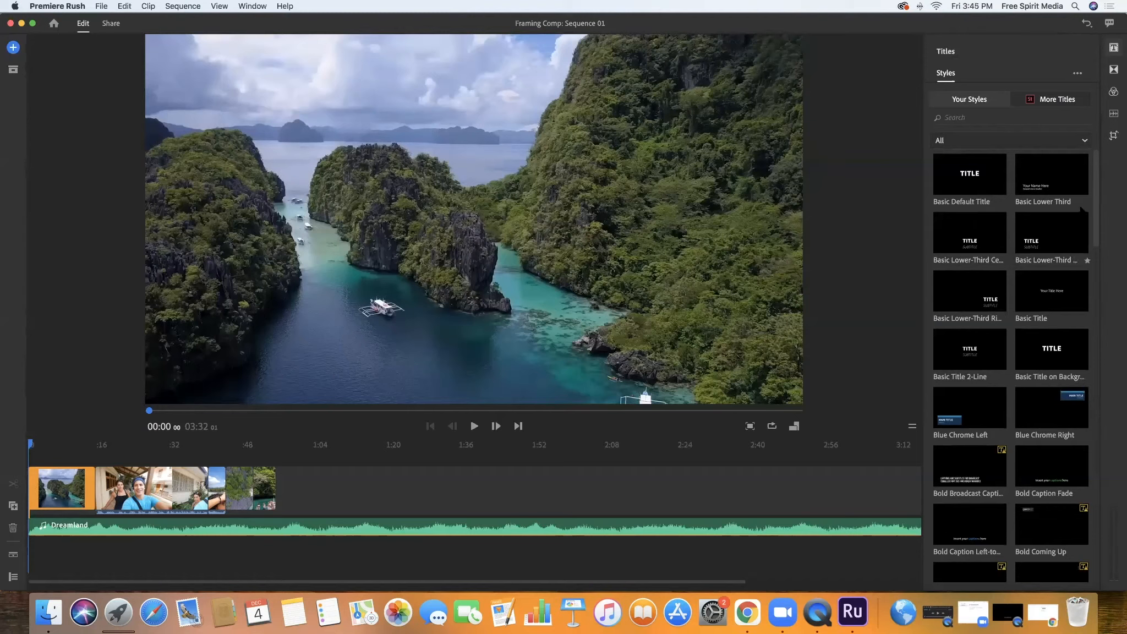
mouse_move(1097, 208)
left_mouse_down()
mouse_move(1102, 325)
mouse_move(1095, 197)
left_mouse_up()
left_click_drag(982, 178, 35, 476)
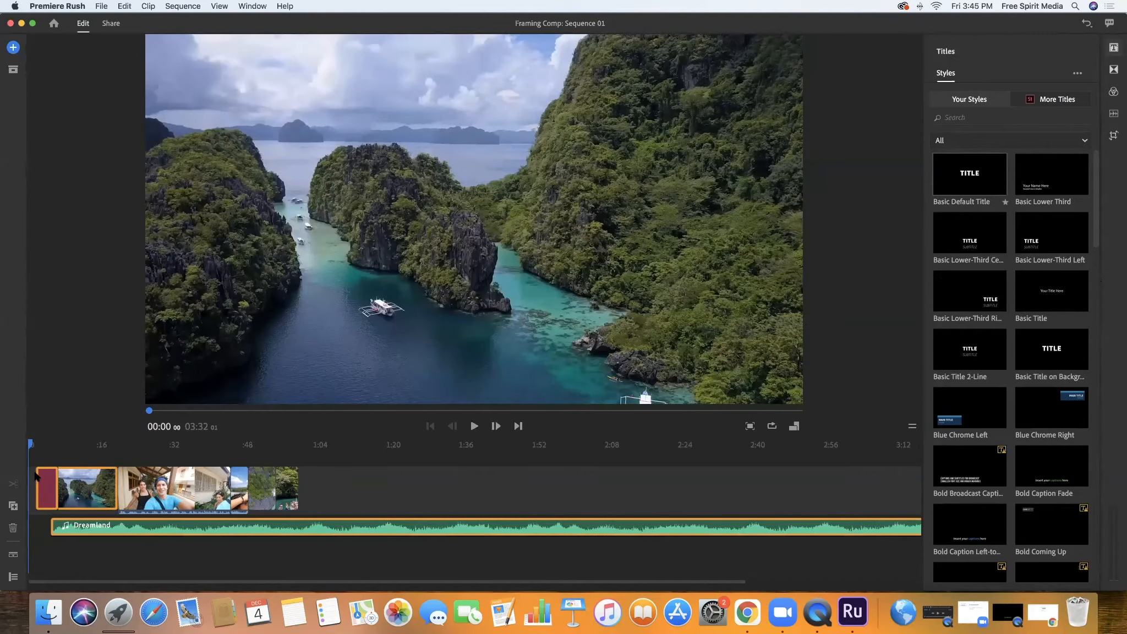
left_click(50, 444)
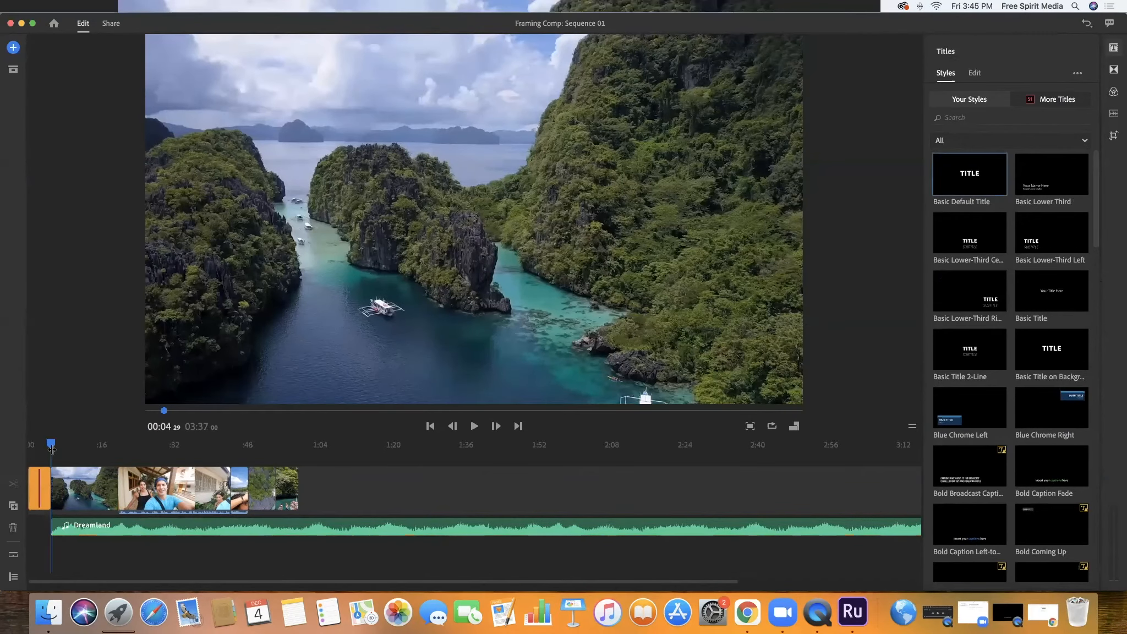
mouse_move(50, 445)
left_mouse_down()
mouse_move(60, 445)
mouse_move(36, 445)
left_mouse_up()
Resize the title clip to about 10 seconds and place it on the track above the first clip, at the sequence start
mouse_move(34, 487)
left_mouse_down()
mouse_move(71, 462)
mouse_move(15, 484)
left_mouse_up()
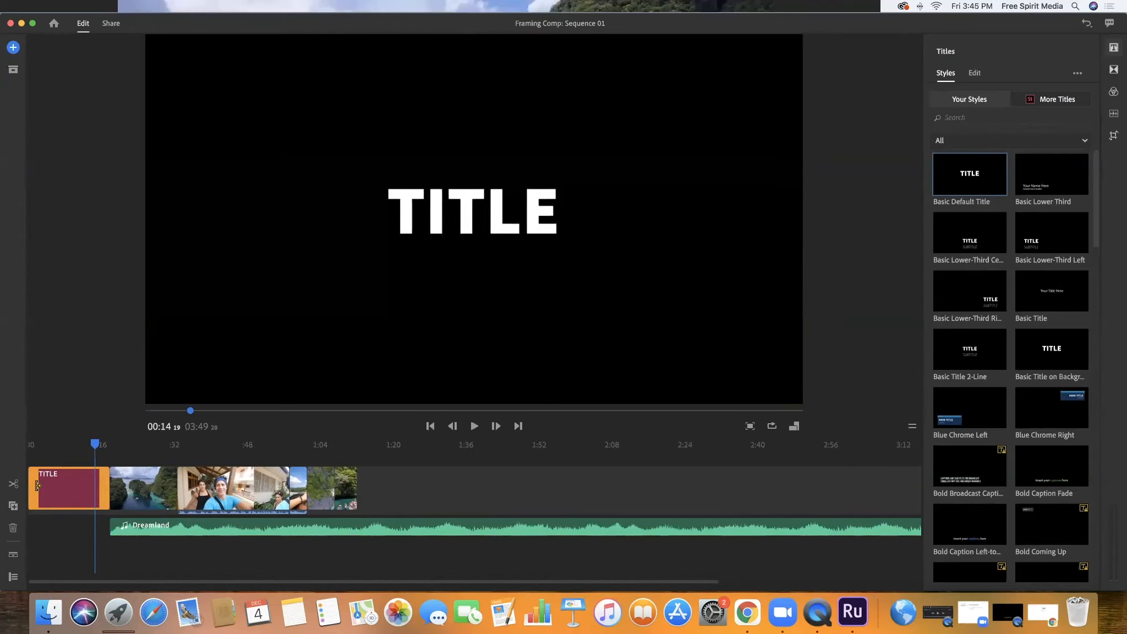
left_click_drag(36, 485, 88, 485)
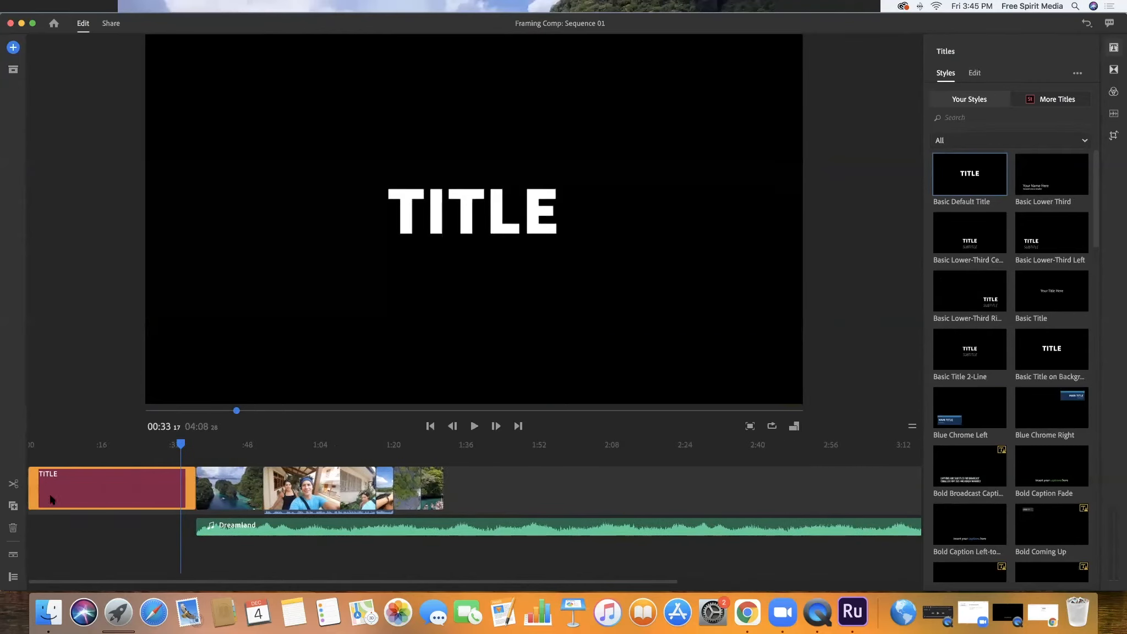
left_click_drag(187, 484, 46, 460)
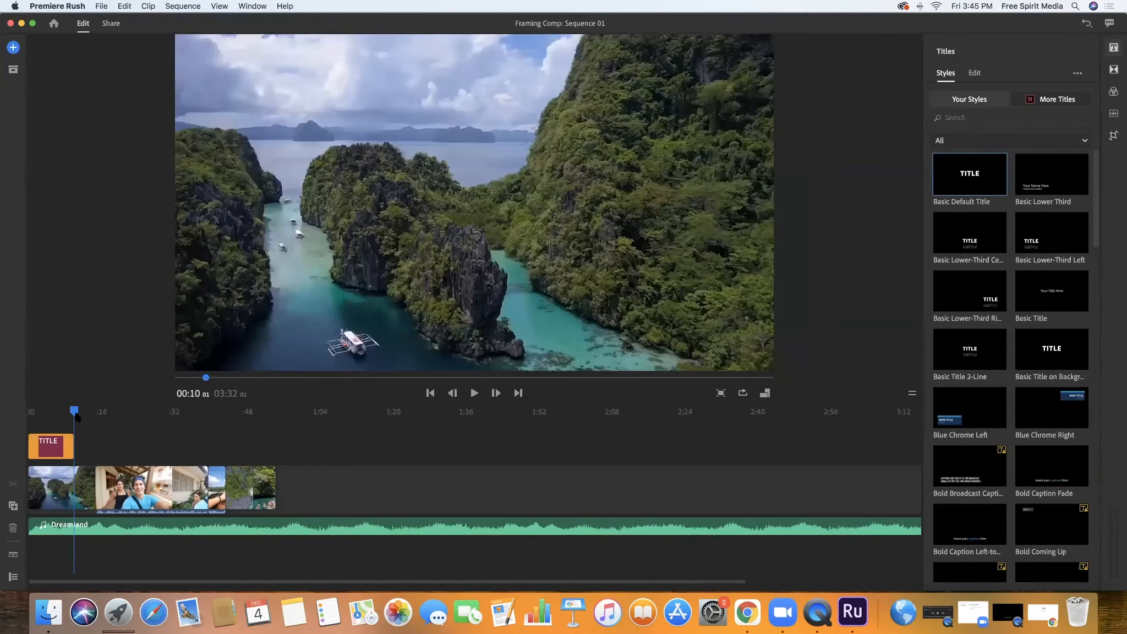
left_click_drag(67, 414, 44, 453)
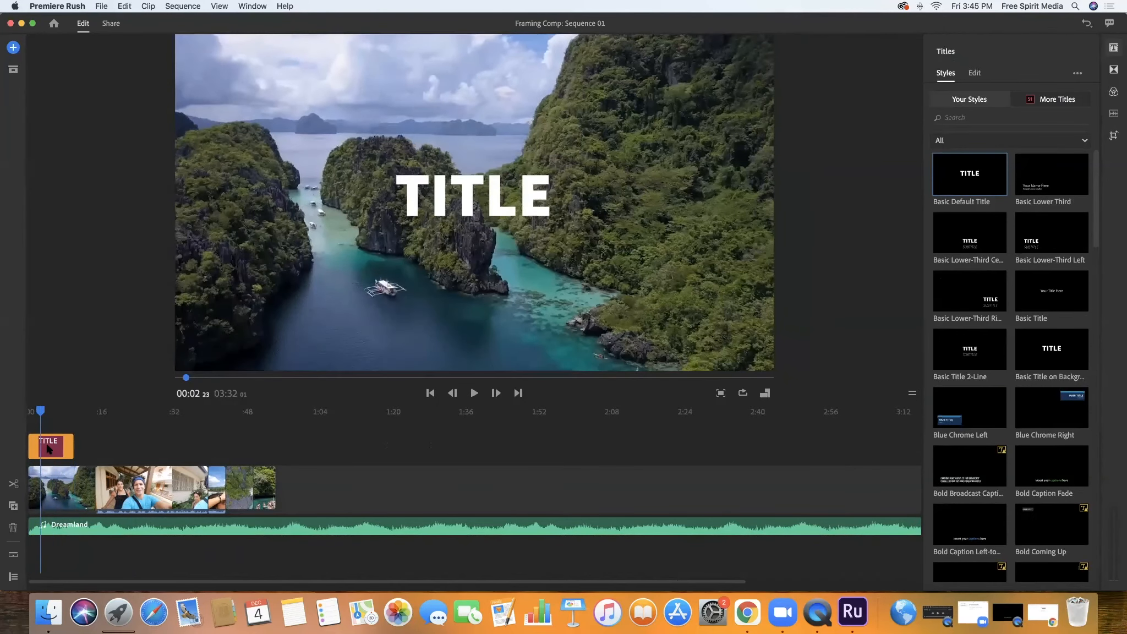
Examine the title's text settings and the available fonts without changing the font
left_click(48, 449)
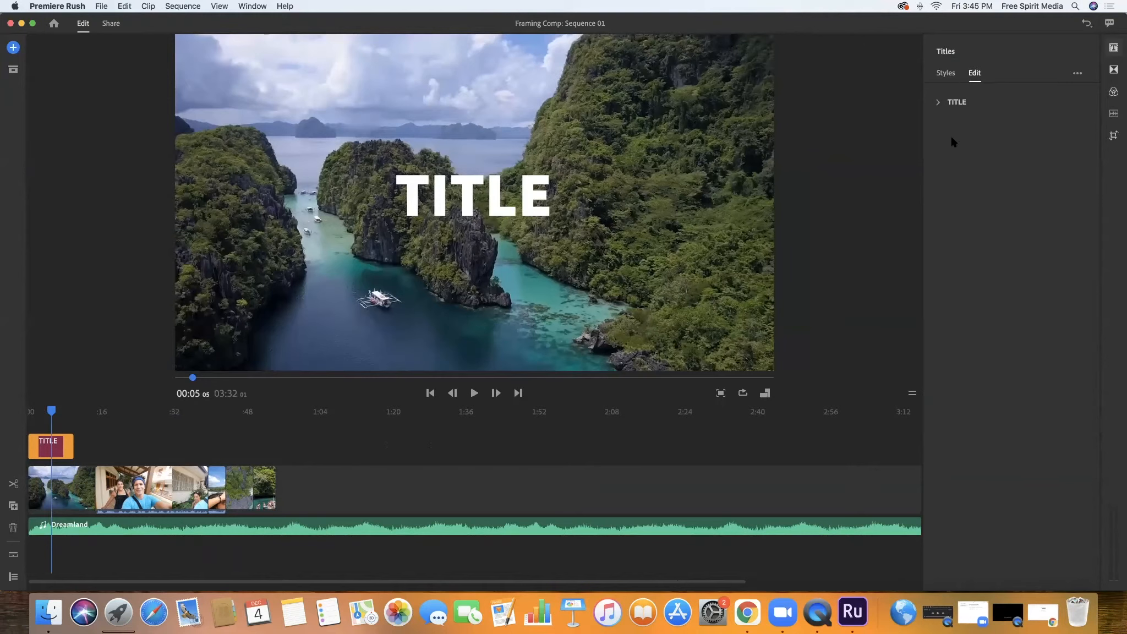
left_click(957, 104)
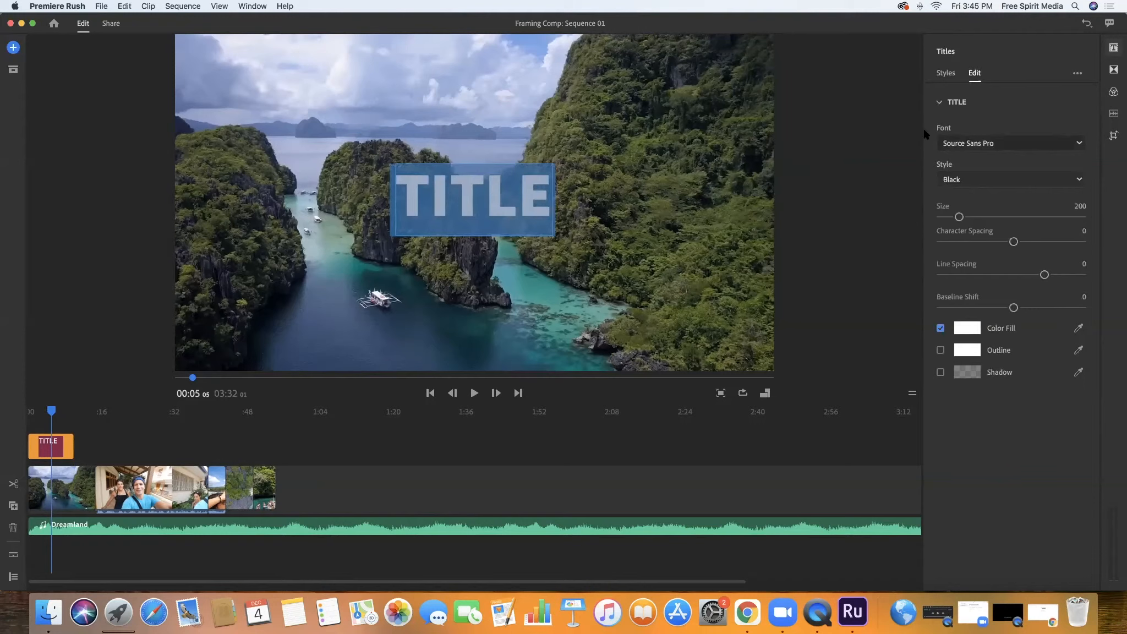
left_click(996, 144)
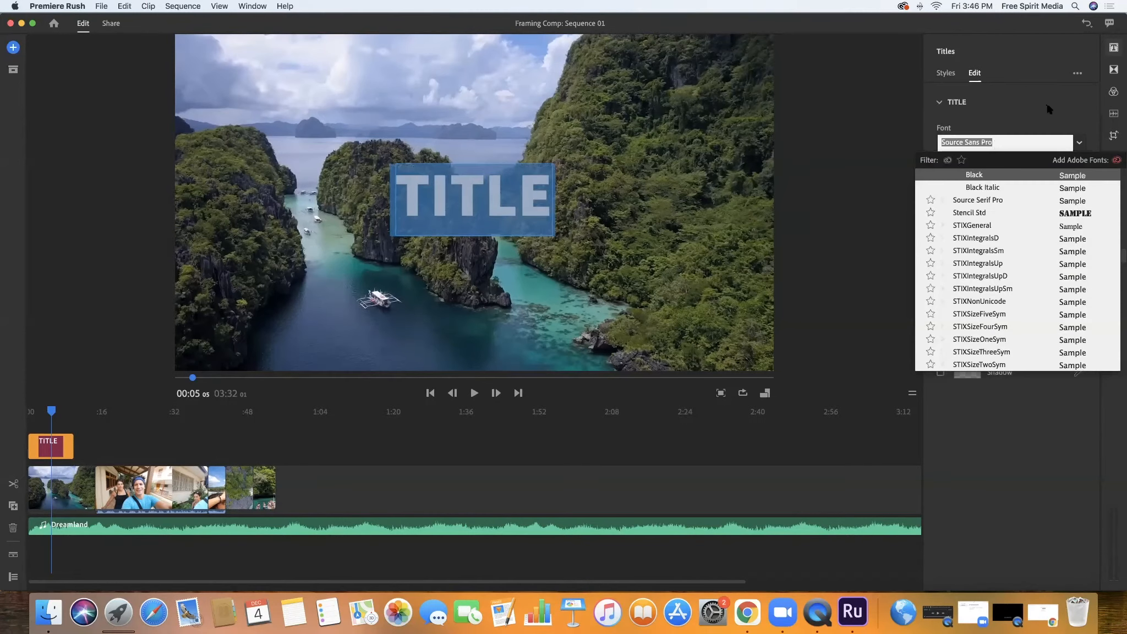
left_click(1047, 106)
left_click(961, 101)
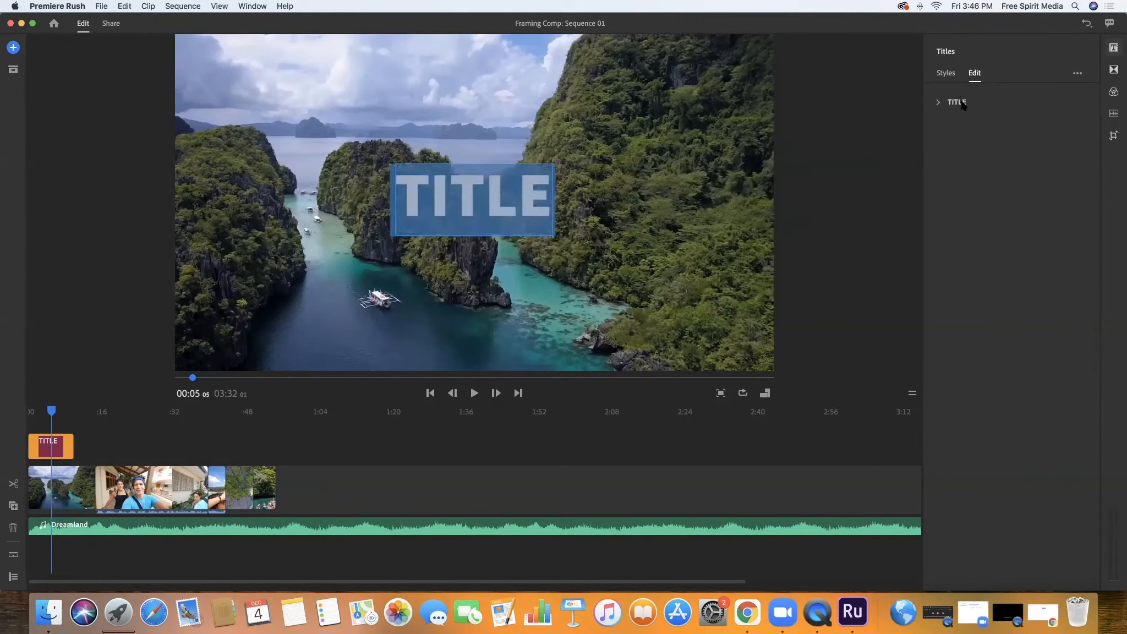
Review the title's font styles, keep Black, and replace the placeholder text with Our Trip
left_click(1002, 185)
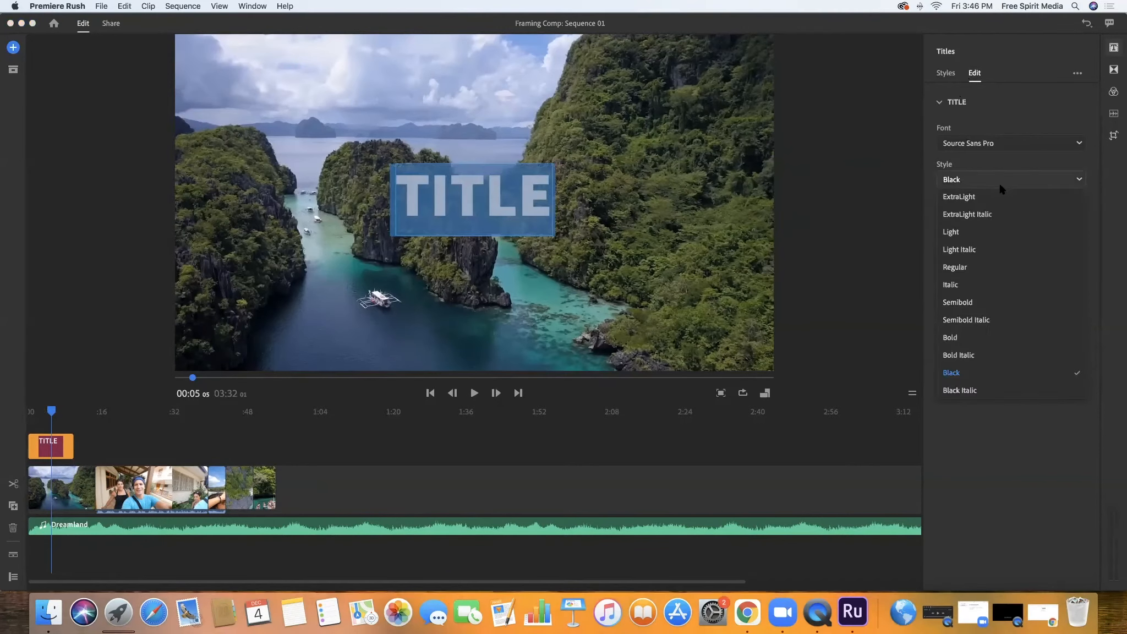
left_click(1000, 185)
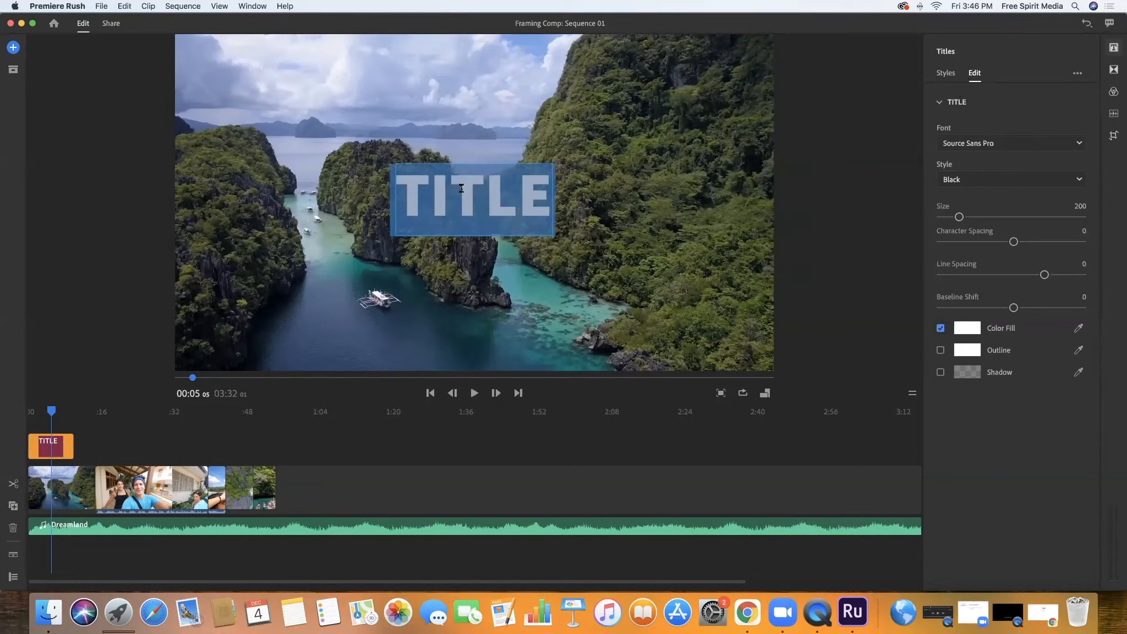
type("Our")
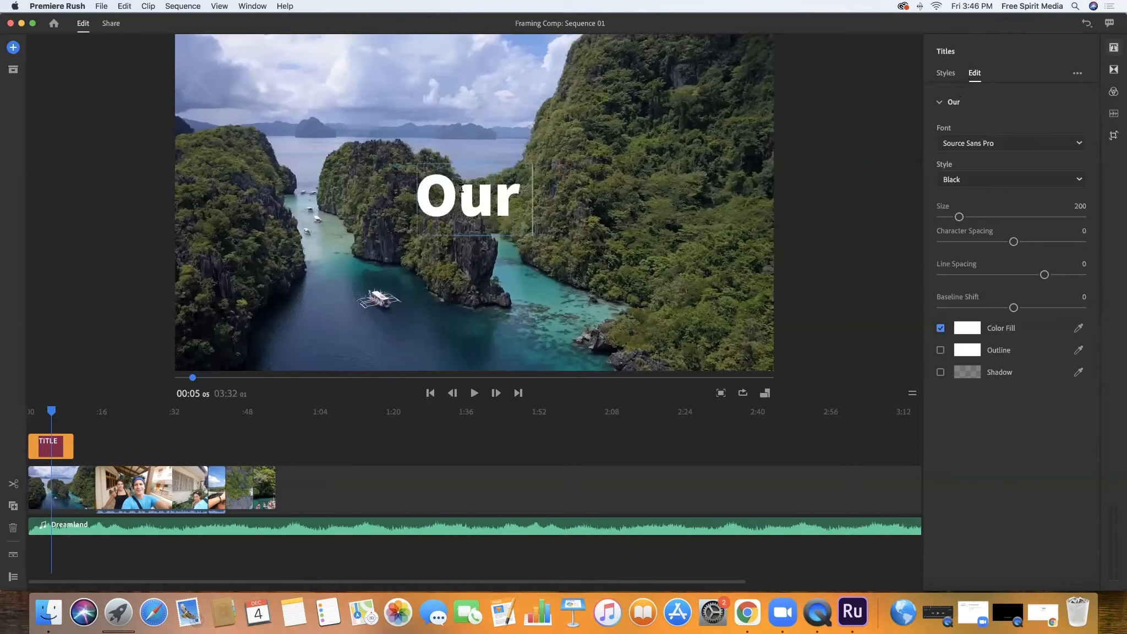
type(" Trip")
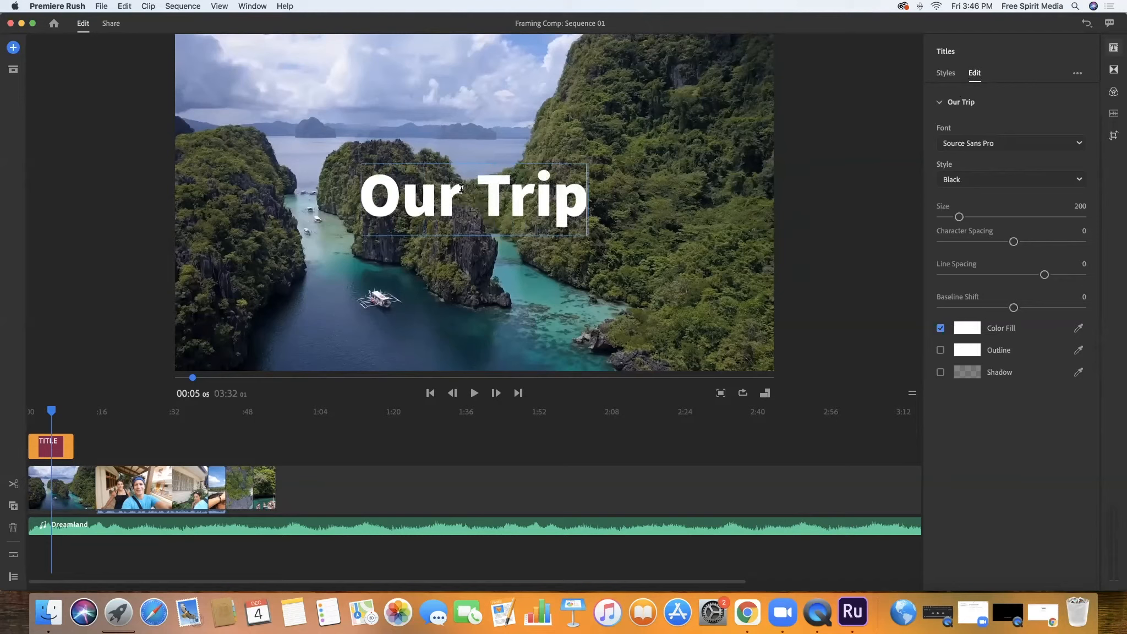
Play the opening from the start and extend the title clip to end at about 13 seconds, just before the first clip ends
left_click_drag(51, 410, 19, 411)
key("space")
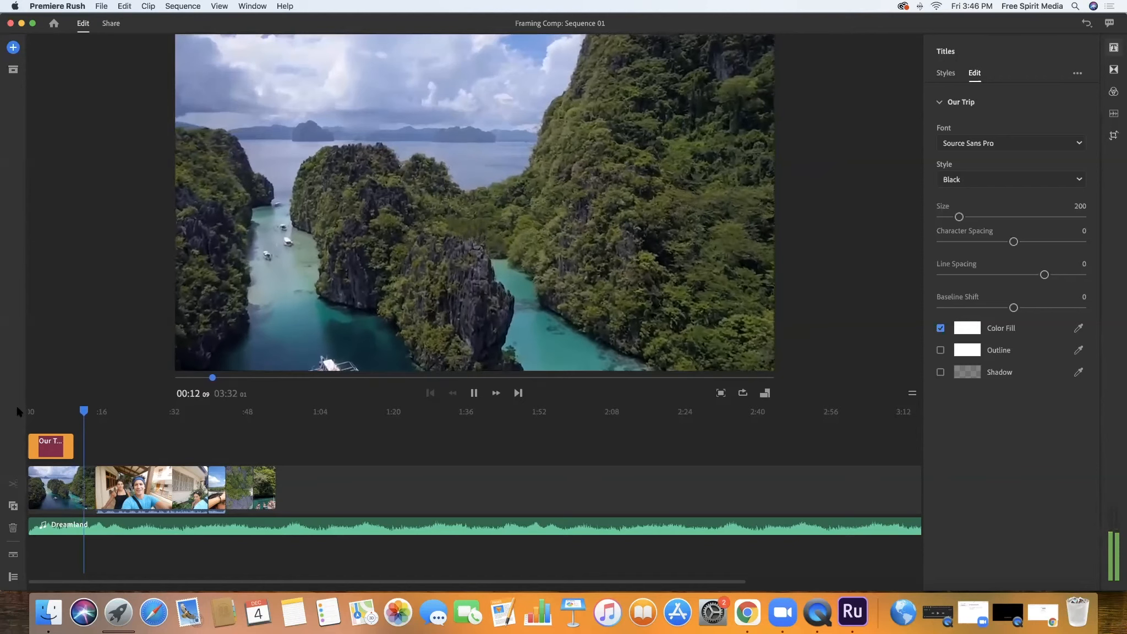
key("space")
left_click_drag(69, 445, 91, 428)
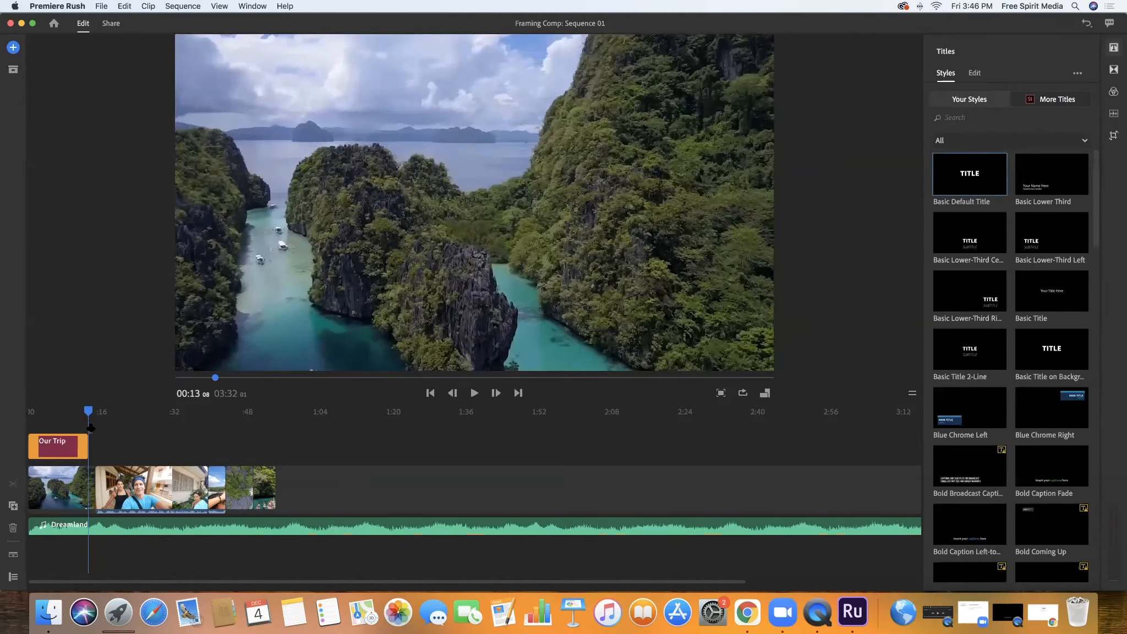
Play across the end of the title and the cut into the walking selfie clip
left_click(84, 411)
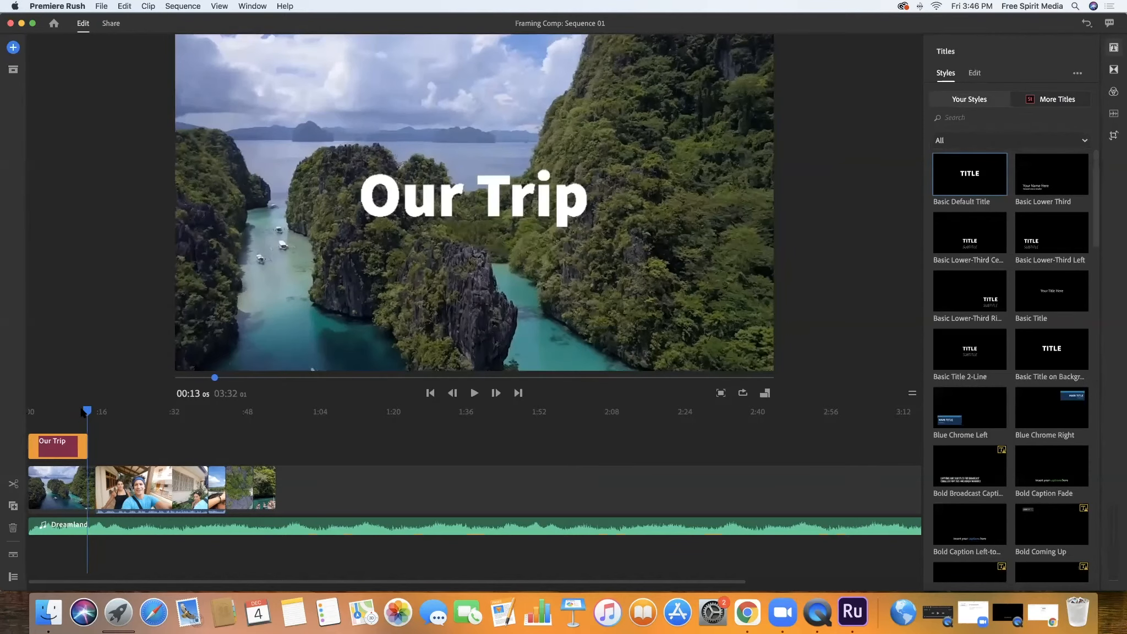
key("space")
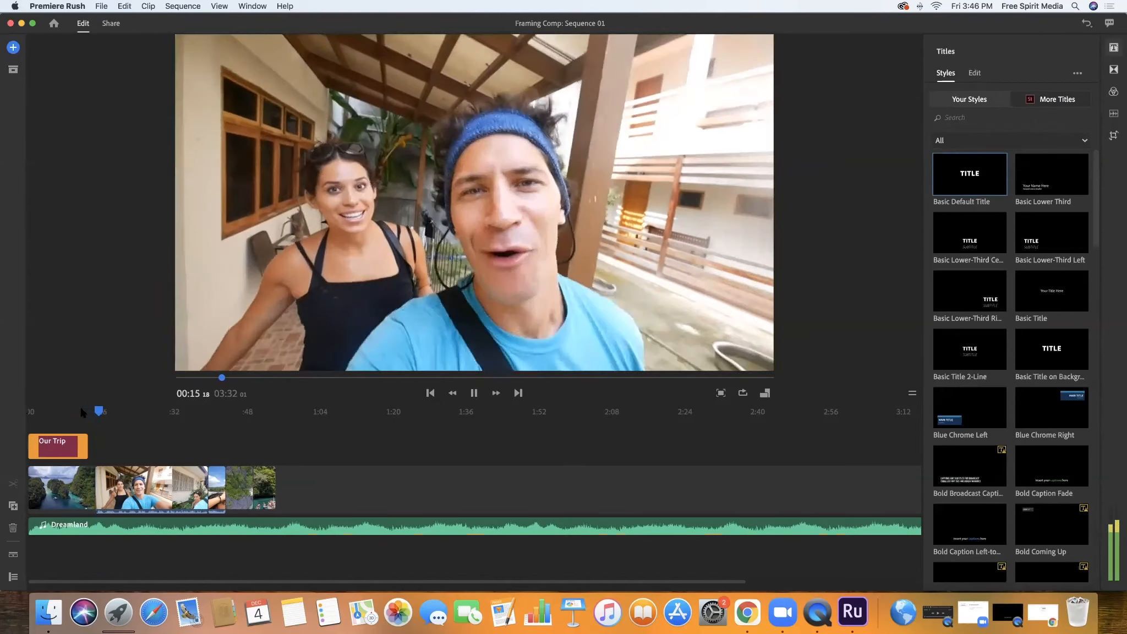
key("space")
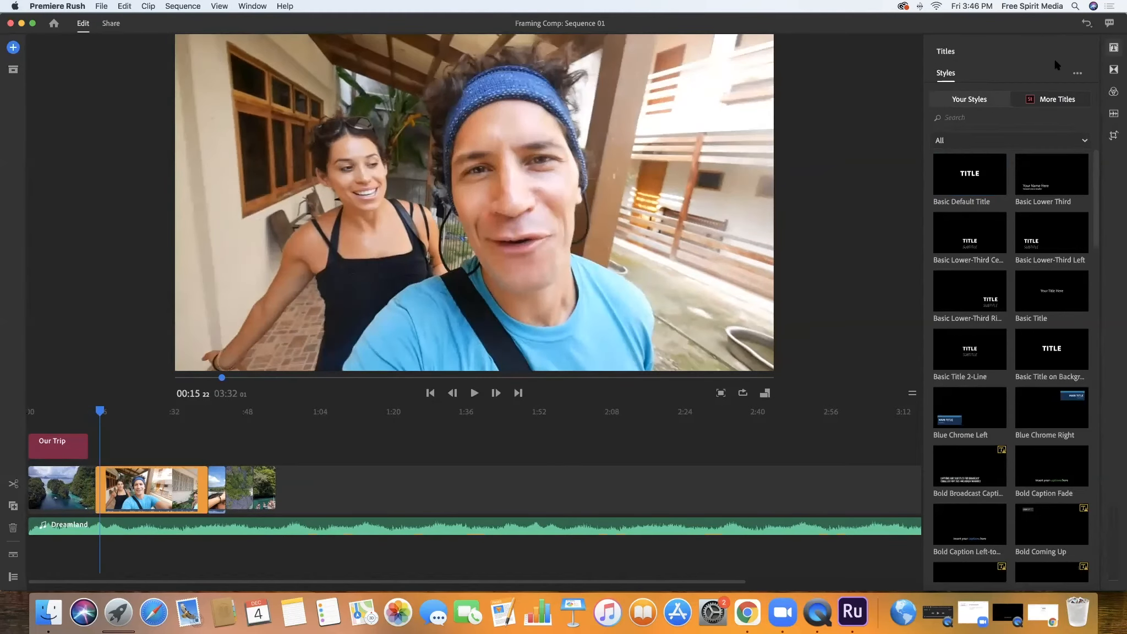
Add a Cross Dissolve transition at the cut between the opening landscape clip and the walking selfie clip
left_click(1114, 47)
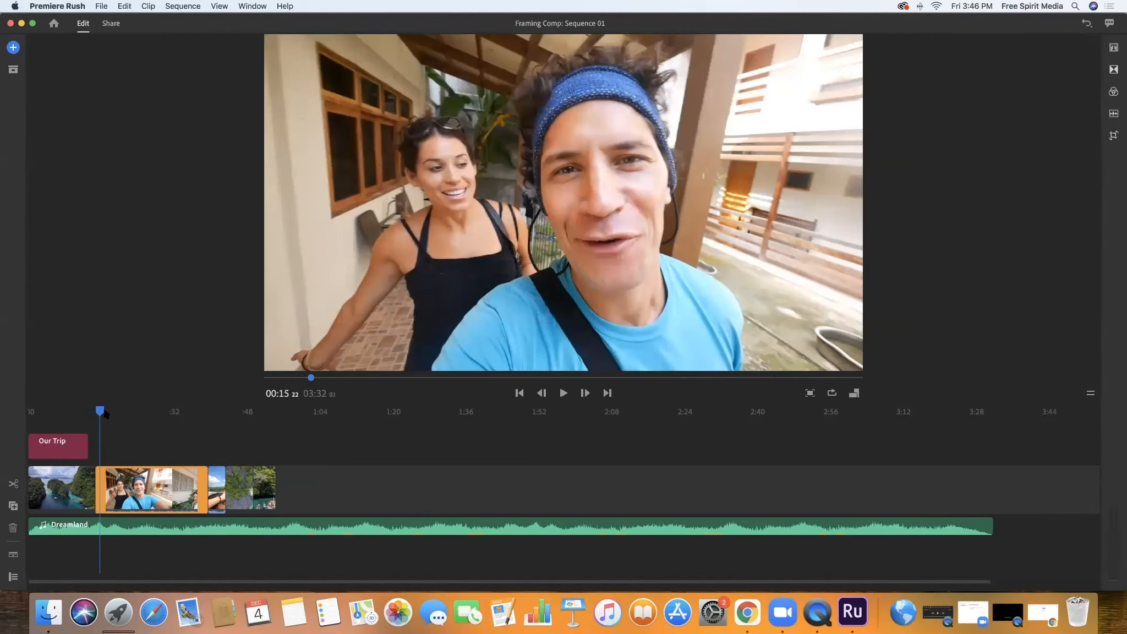
left_click_drag(100, 412, 94, 413)
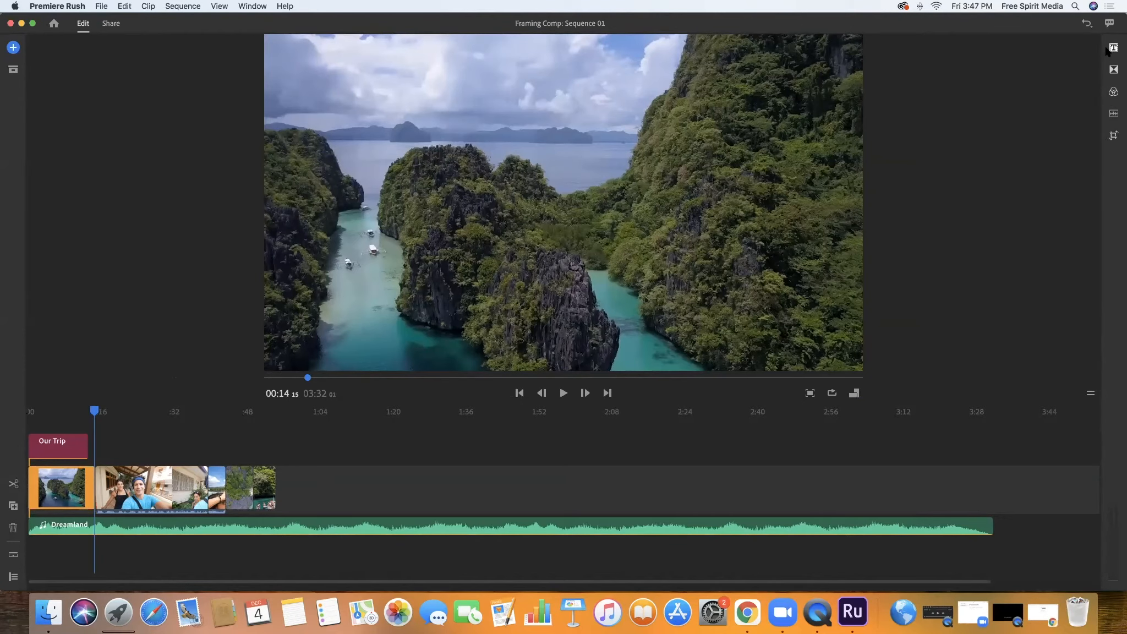
left_click(1113, 70)
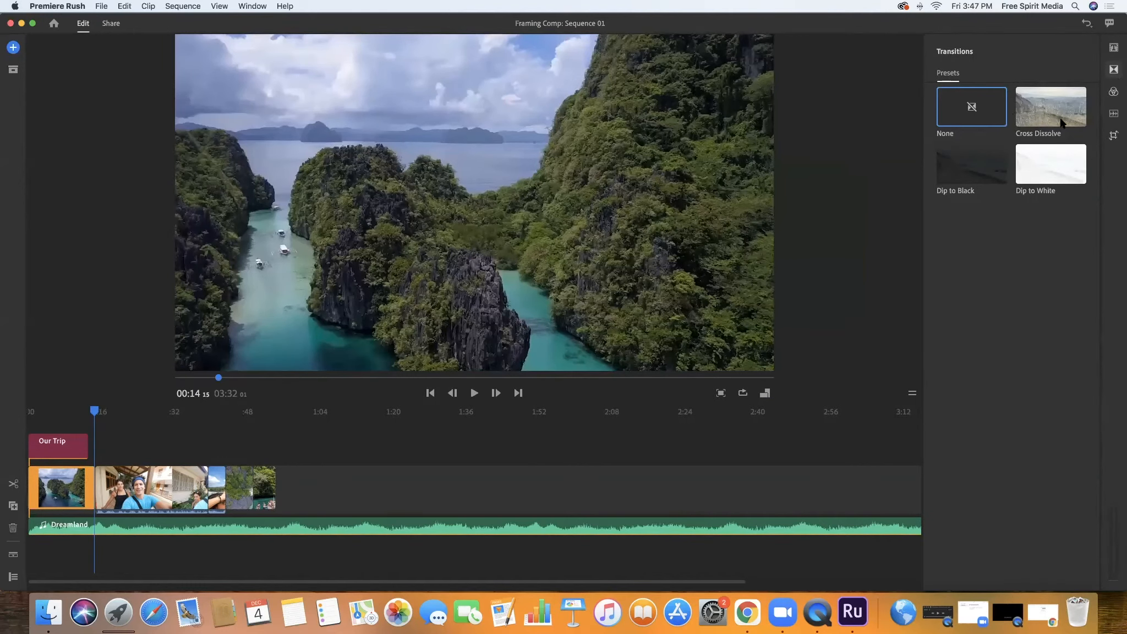
left_click(1051, 121)
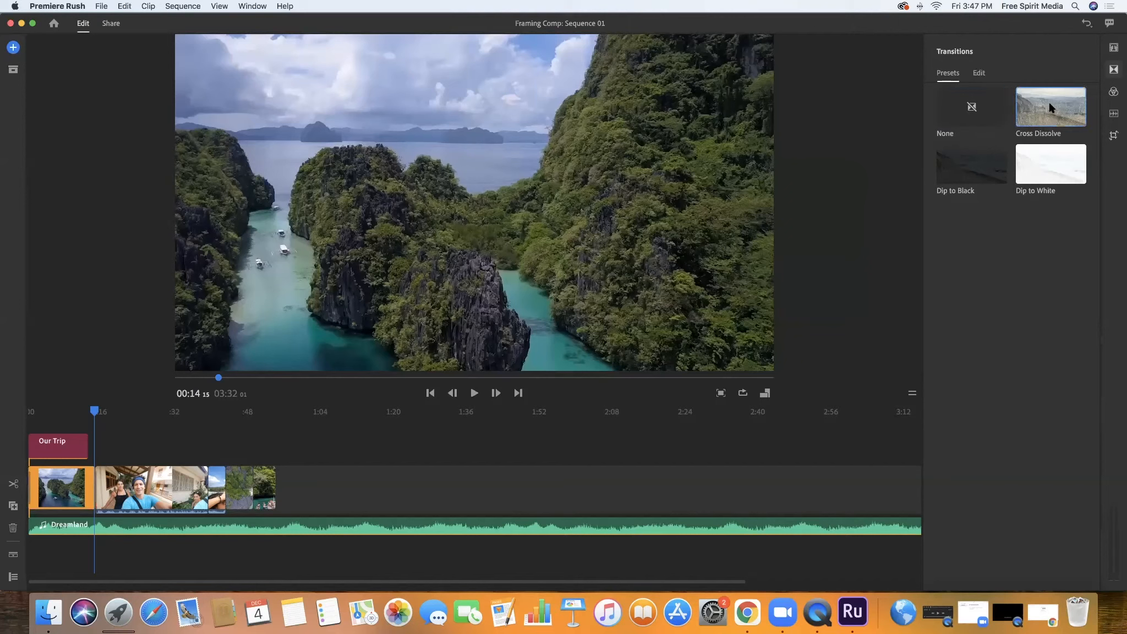
left_click_drag(1051, 103, 106, 485)
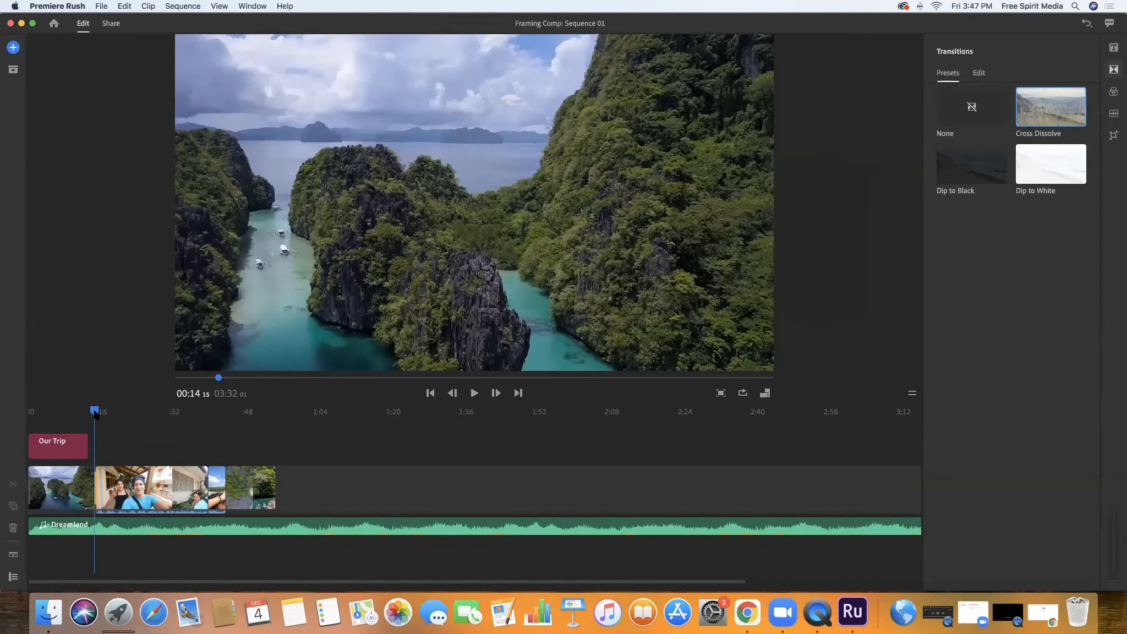
Play through the Cross Dissolve and park the playhead within the transition
left_click_drag(96, 409, 78, 410)
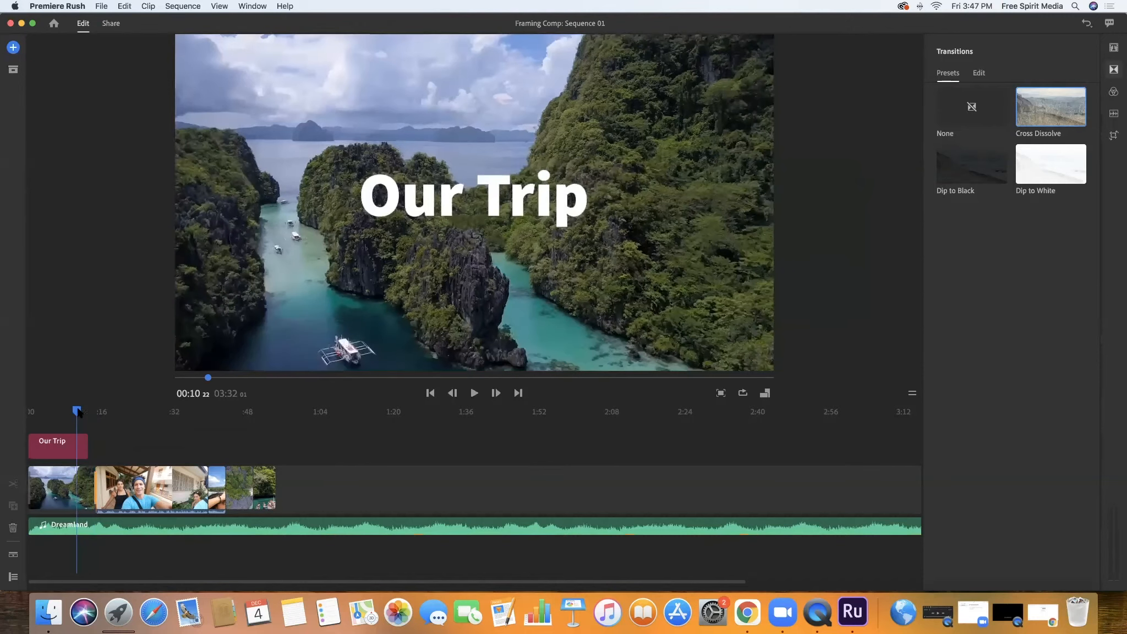
key("space")
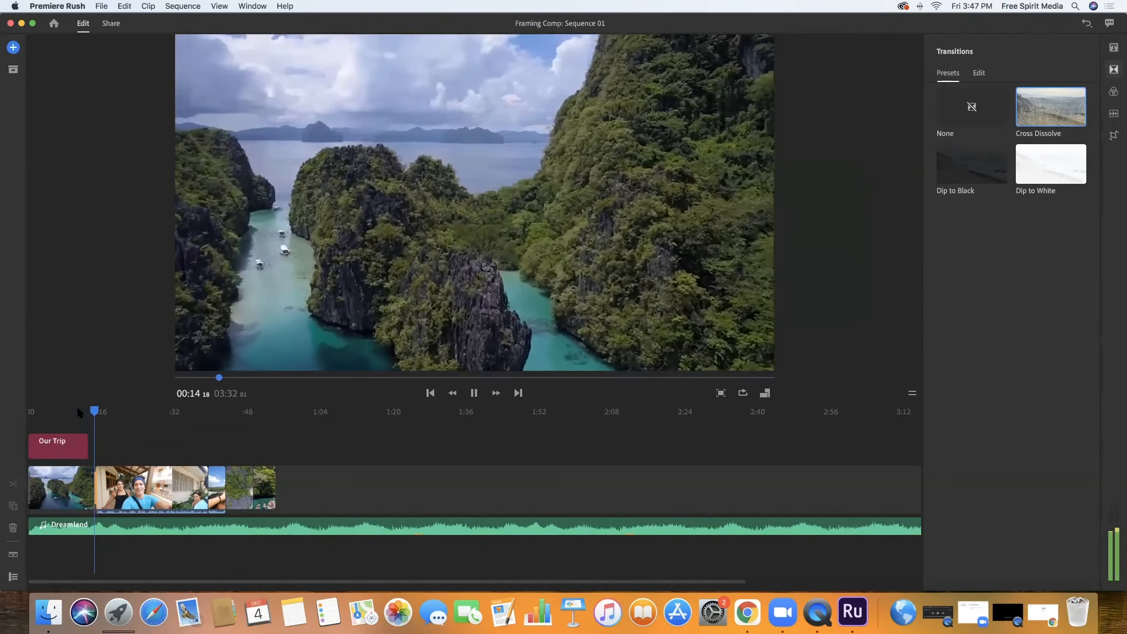
key("space")
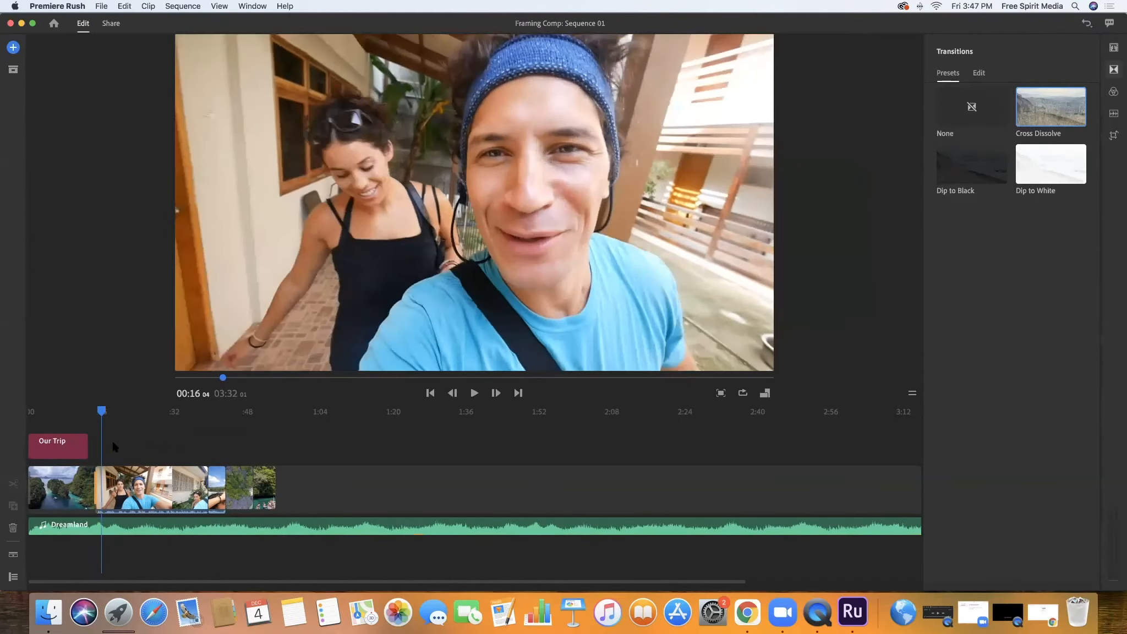
left_click_drag(102, 411, 96, 411)
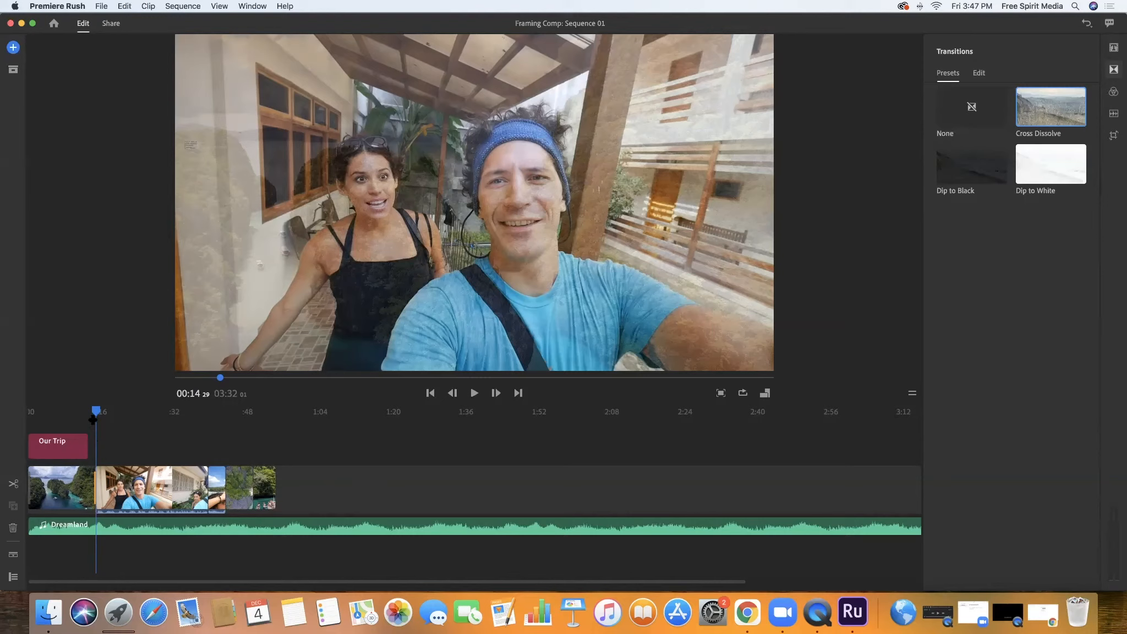
Expand the audio tracks and split the Dreamland music where the walking selfie clip begins, at about 15 seconds
left_click(14, 555)
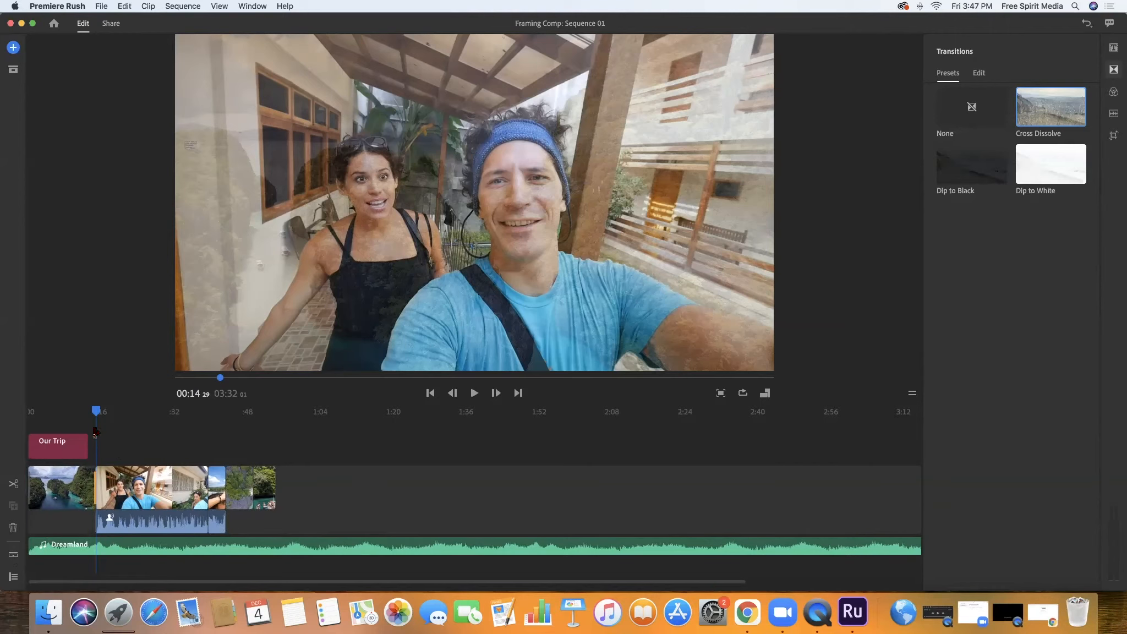
left_click(105, 550)
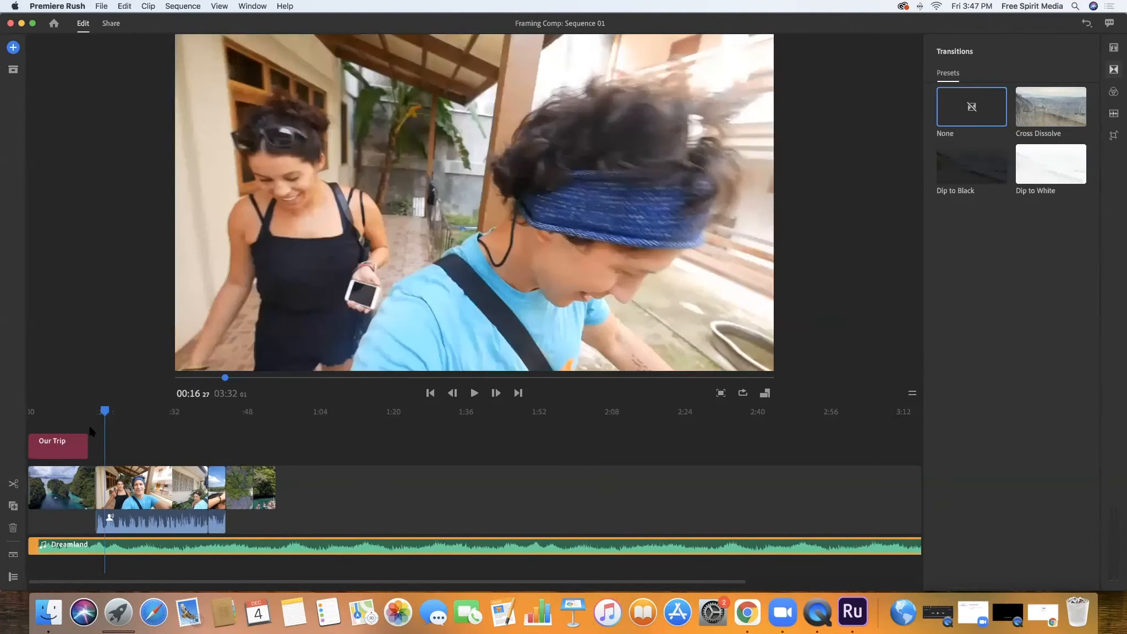
left_click_drag(104, 410, 97, 411)
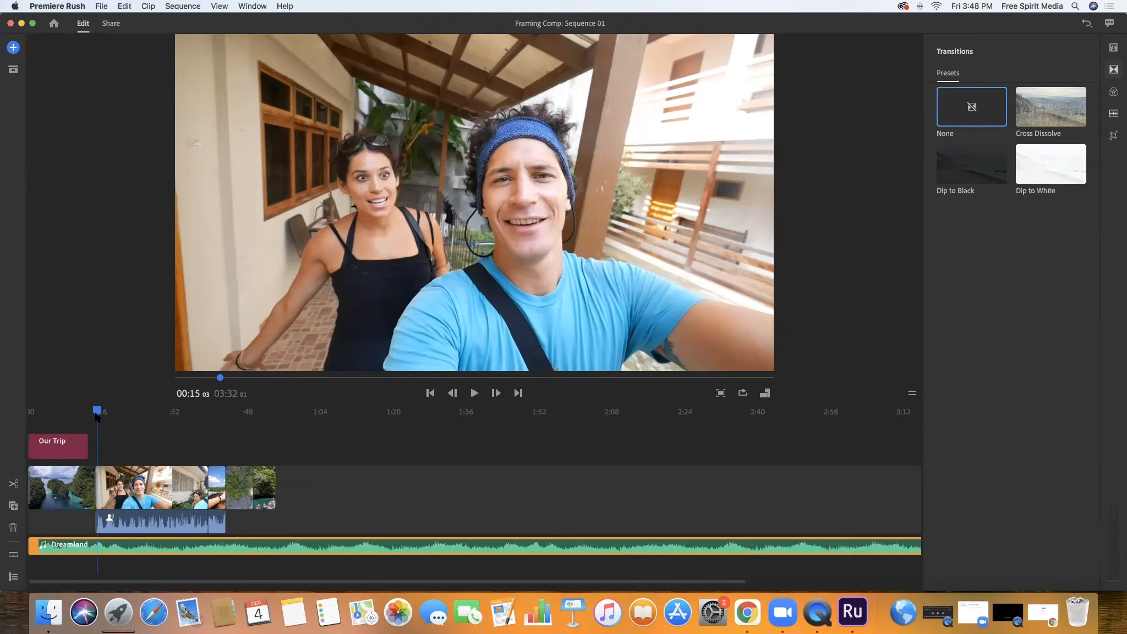
key("Left")
key("Left")
key("Left")
key("Left")
key("Right")
key("Right")
key("Right")
key("Right")
key("Right")
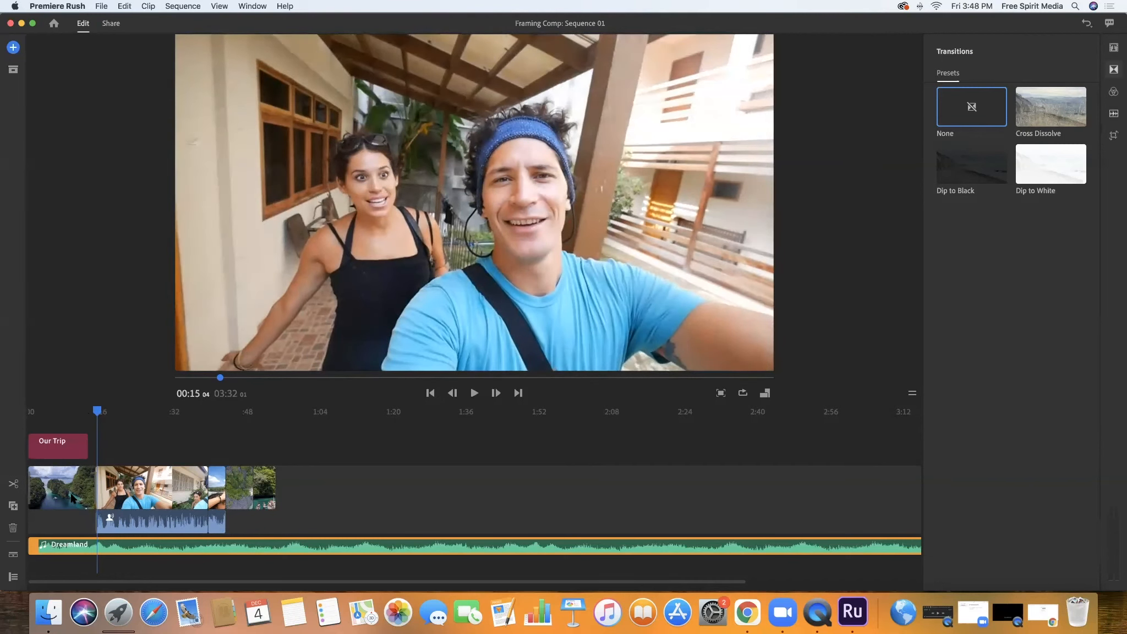
left_click(13, 484)
left_click(13, 484)
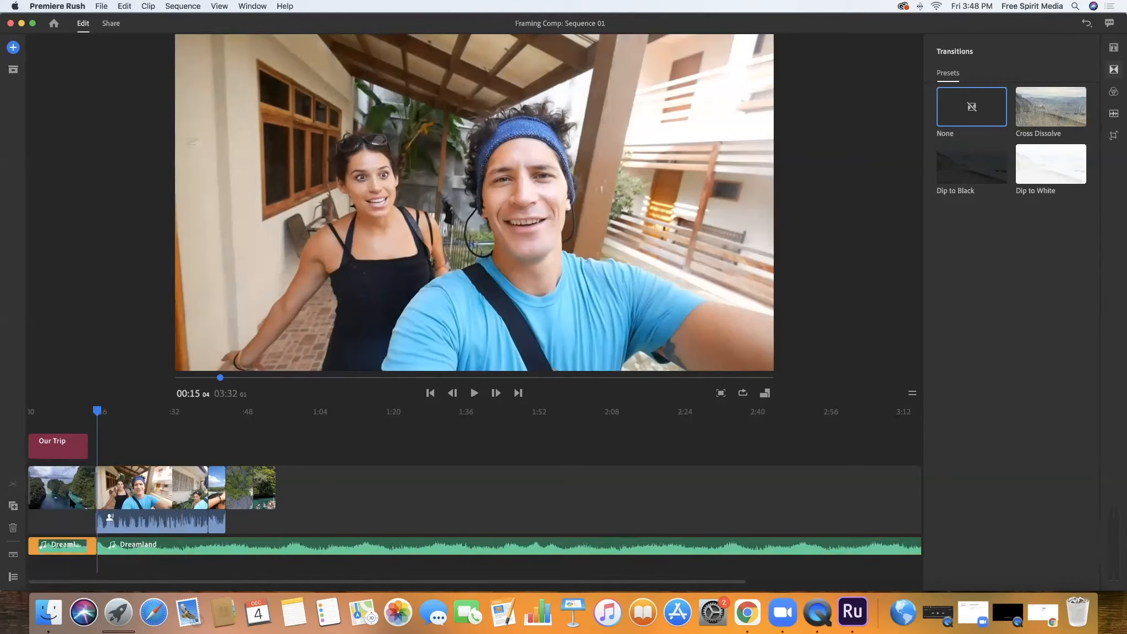
Lower the clip volume of the second Dreamland music section to 26
left_click(111, 548)
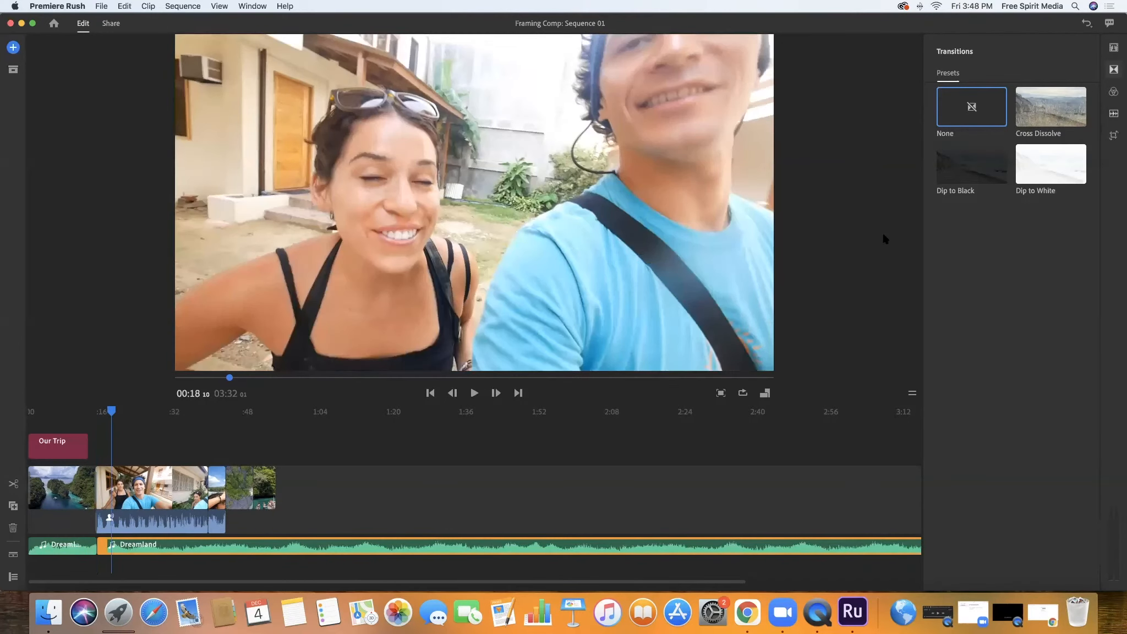
left_click(198, 545)
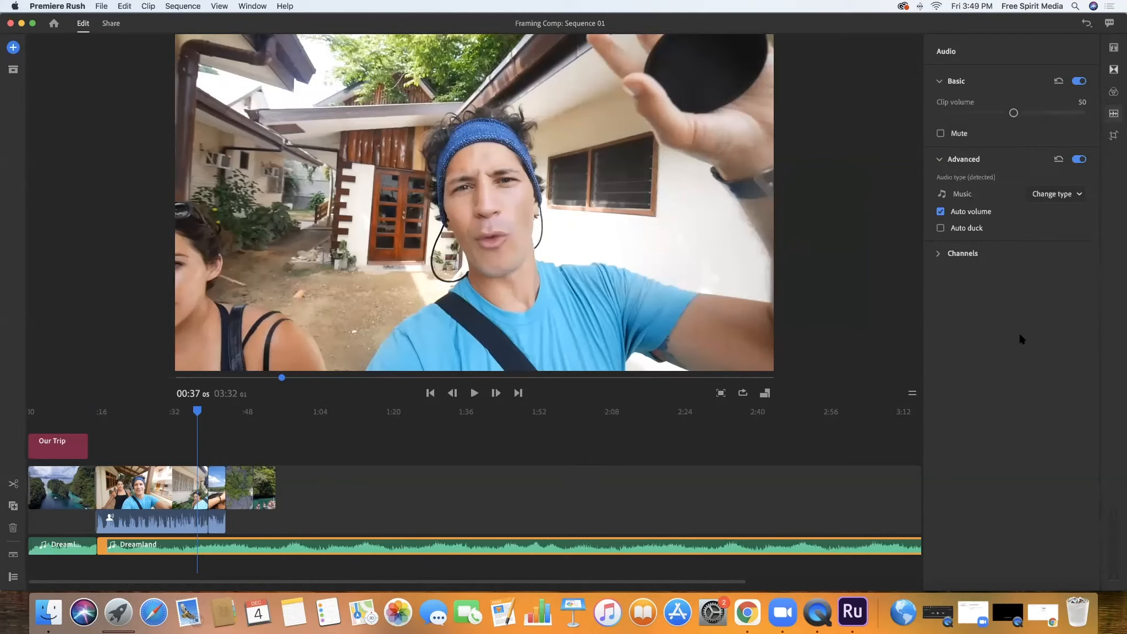
left_click_drag(1014, 115, 978, 119)
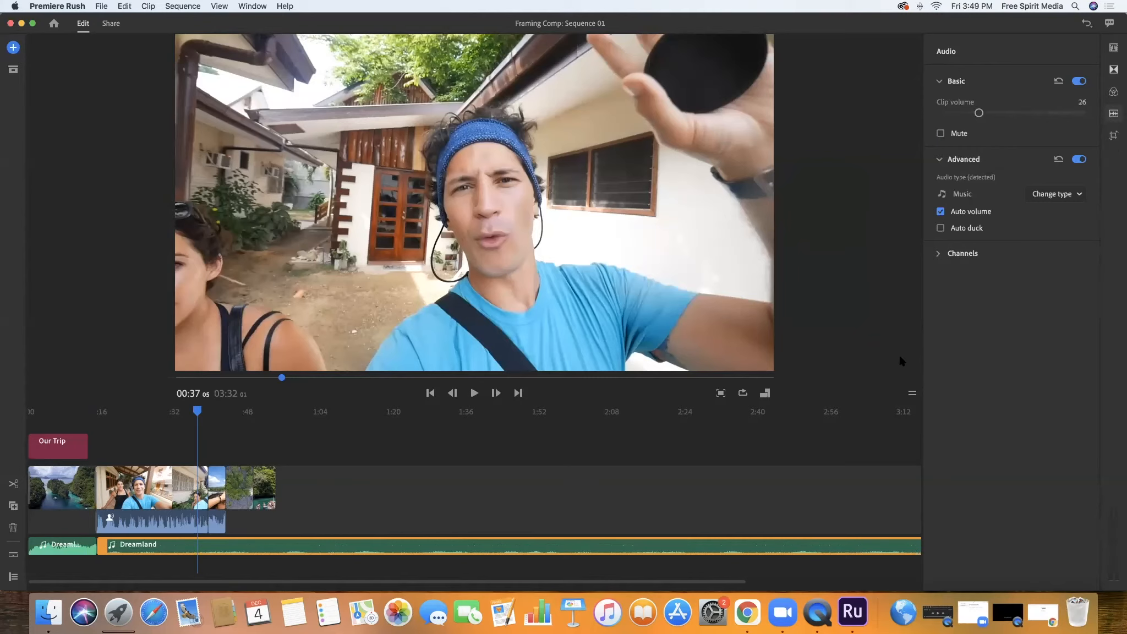
Play from just before the music split through the walking selfie clip to check the music level against the voice
left_click_drag(197, 411, 93, 410)
key("space")
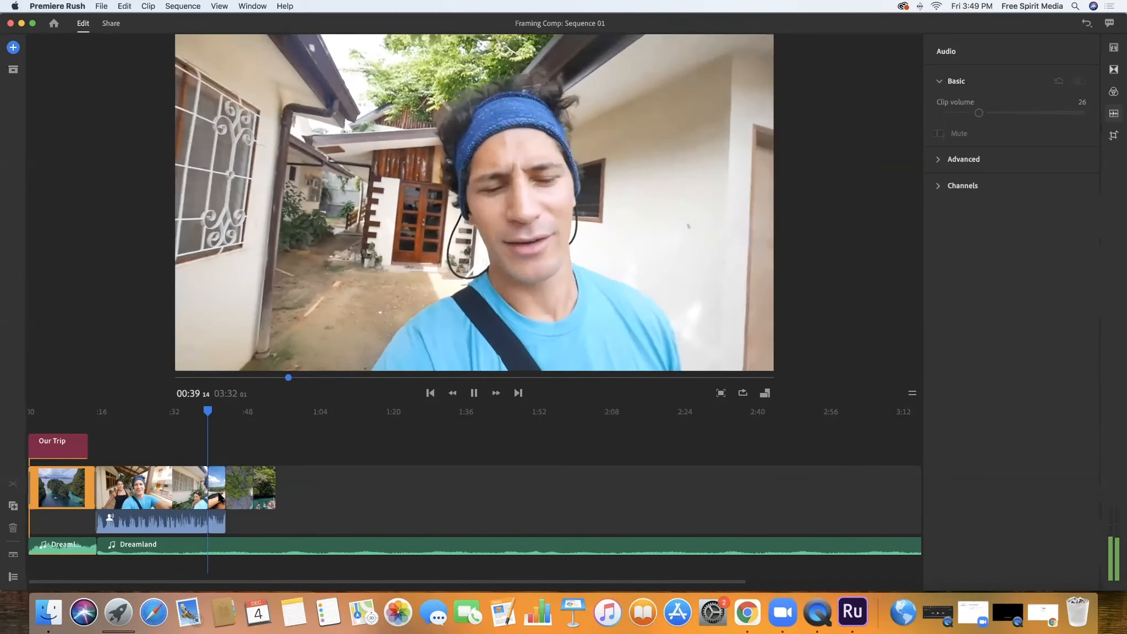
left_click(219, 497)
mouse_move(208, 411)
left_mouse_down()
mouse_move(193, 412)
mouse_move(223, 412)
mouse_move(198, 411)
left_mouse_up()
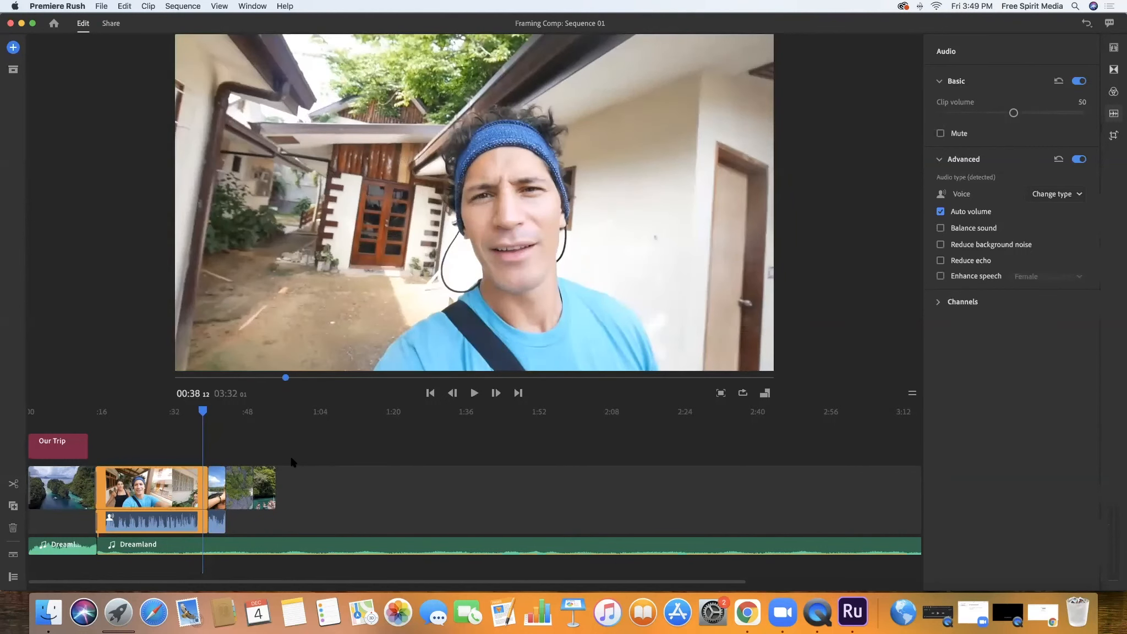
Apply the Film color preset to the short beach selfie clip
left_click(216, 520)
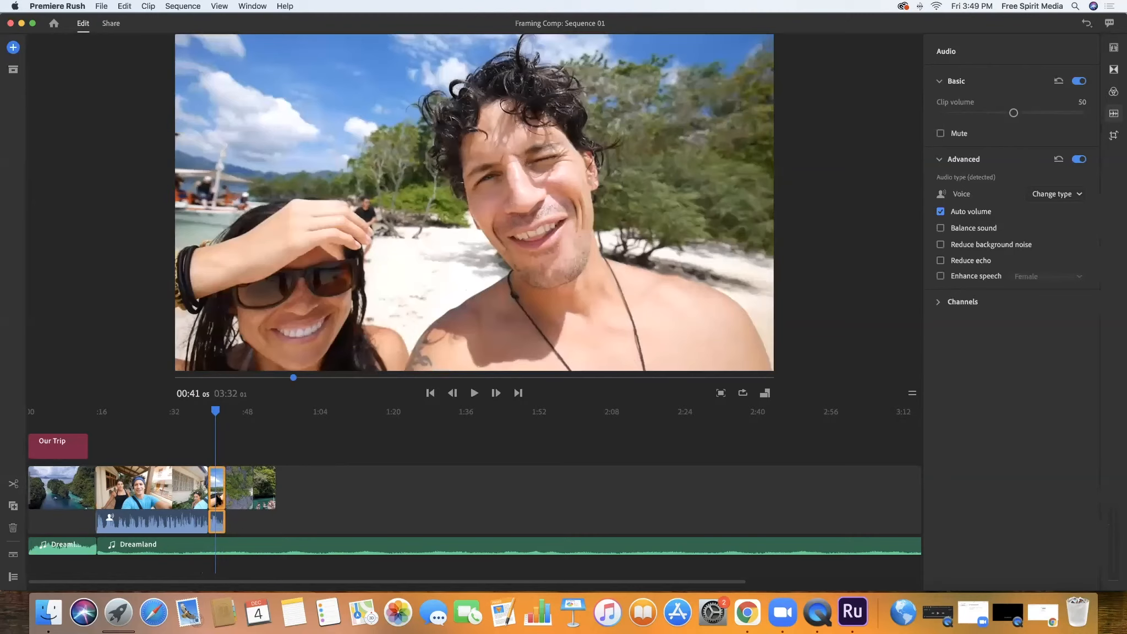
mouse_move(215, 518)
left_mouse_down()
mouse_move(228, 518)
mouse_move(217, 518)
left_mouse_up()
left_click(1114, 113)
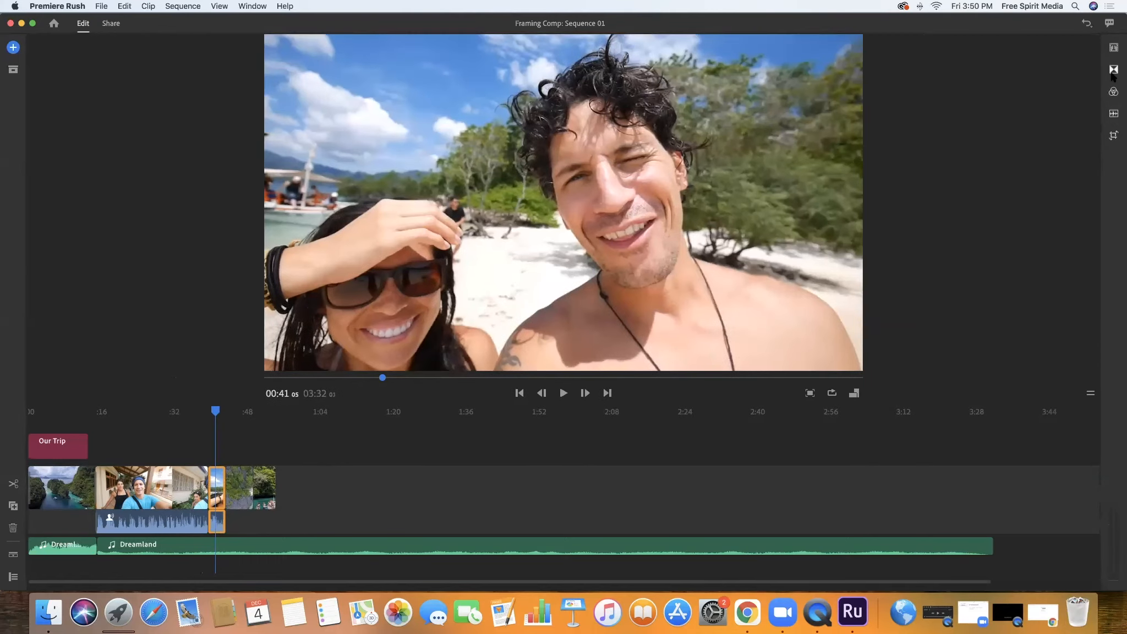
left_click(1113, 94)
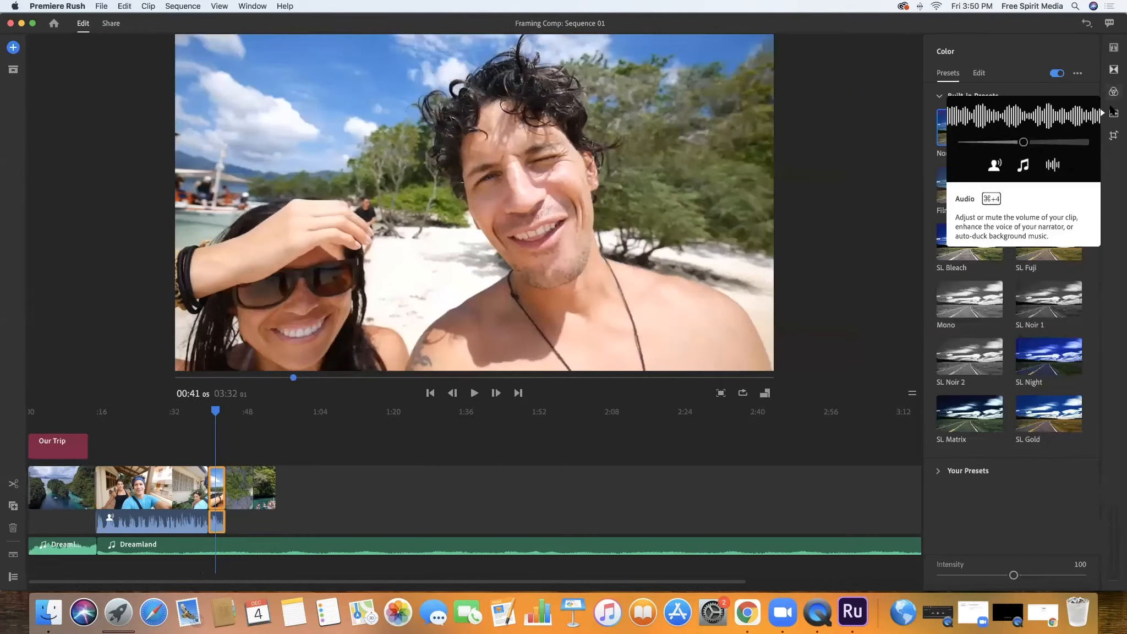
left_click(1113, 112)
left_click(1114, 95)
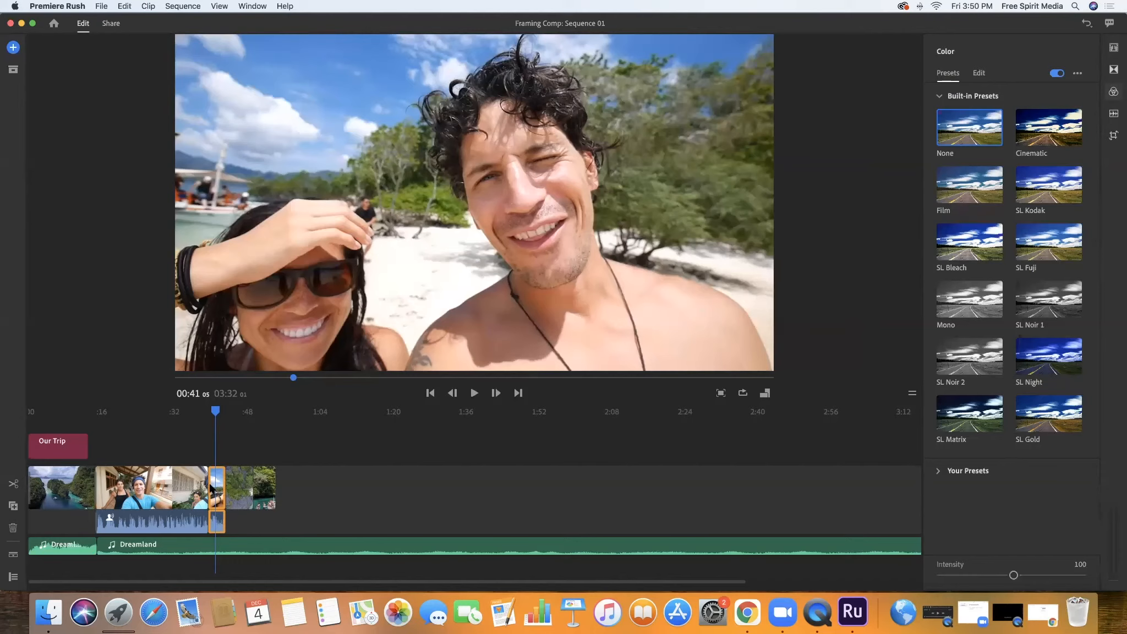
left_click(976, 188)
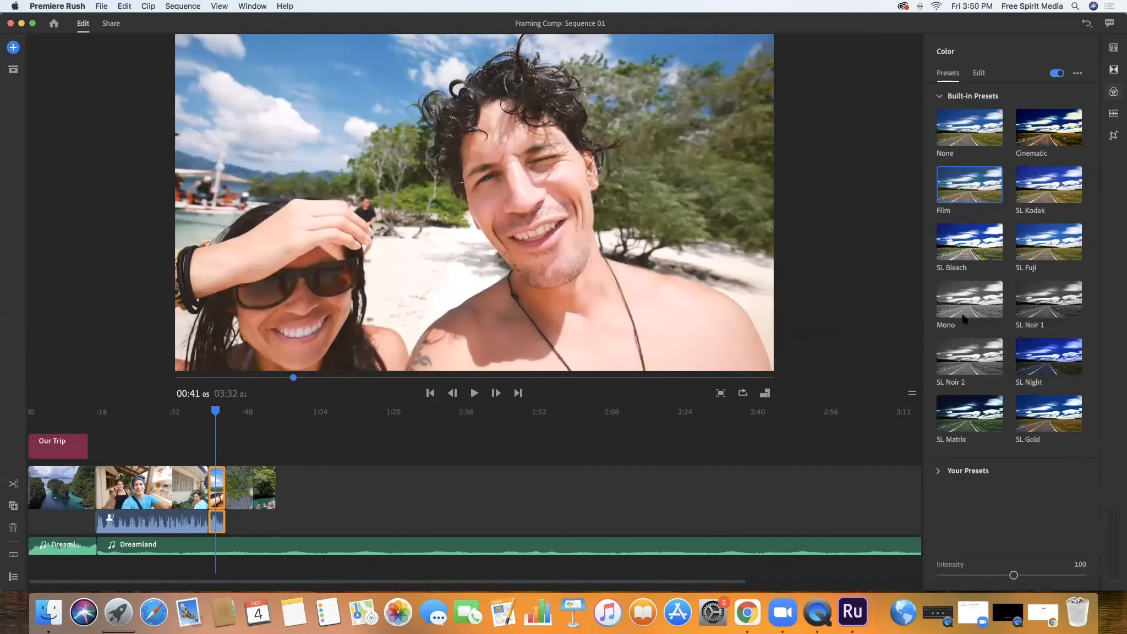
Check the color look near the start of the beach clip and open its manual color adjustments
mouse_move(215, 413)
left_mouse_down()
mouse_move(196, 413)
mouse_move(210, 413)
left_mouse_up()
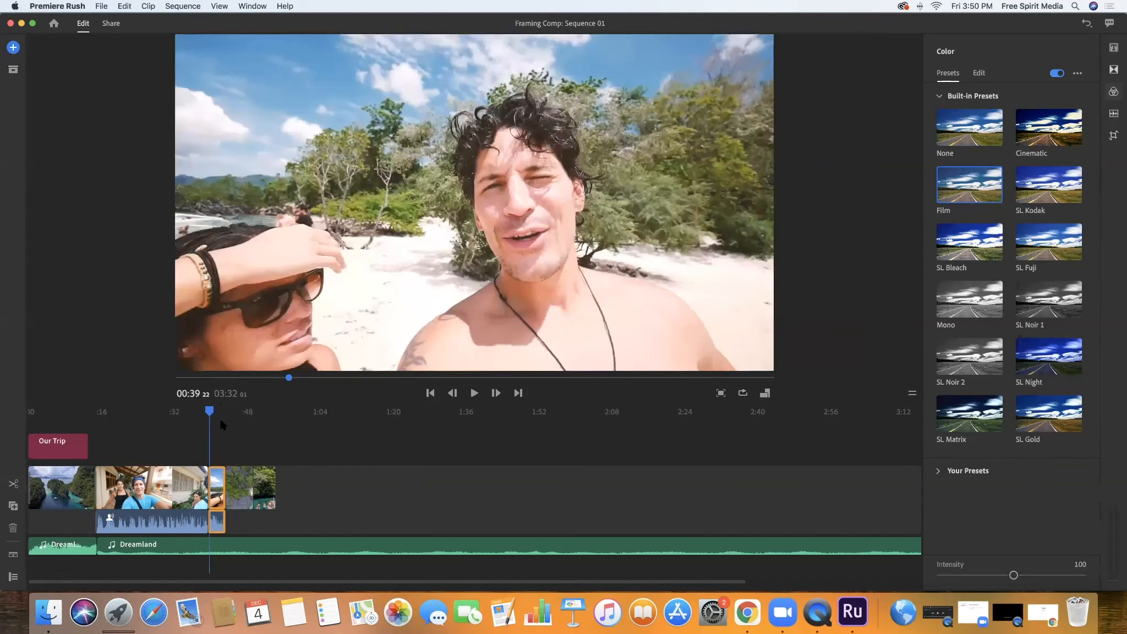
left_click(977, 73)
left_click(947, 74)
left_click(975, 74)
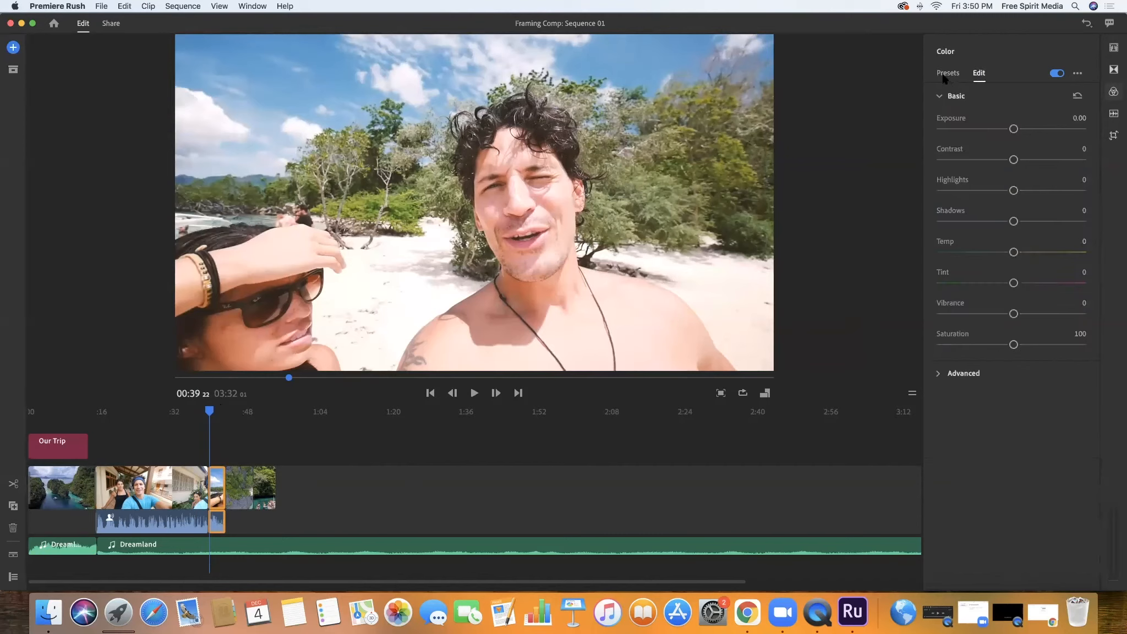
Try the SL Kodak, Mono, SL Noir, SL Night, SL Matrix and SL Gold color presets on the beach selfie clip and return to Film
left_click(946, 74)
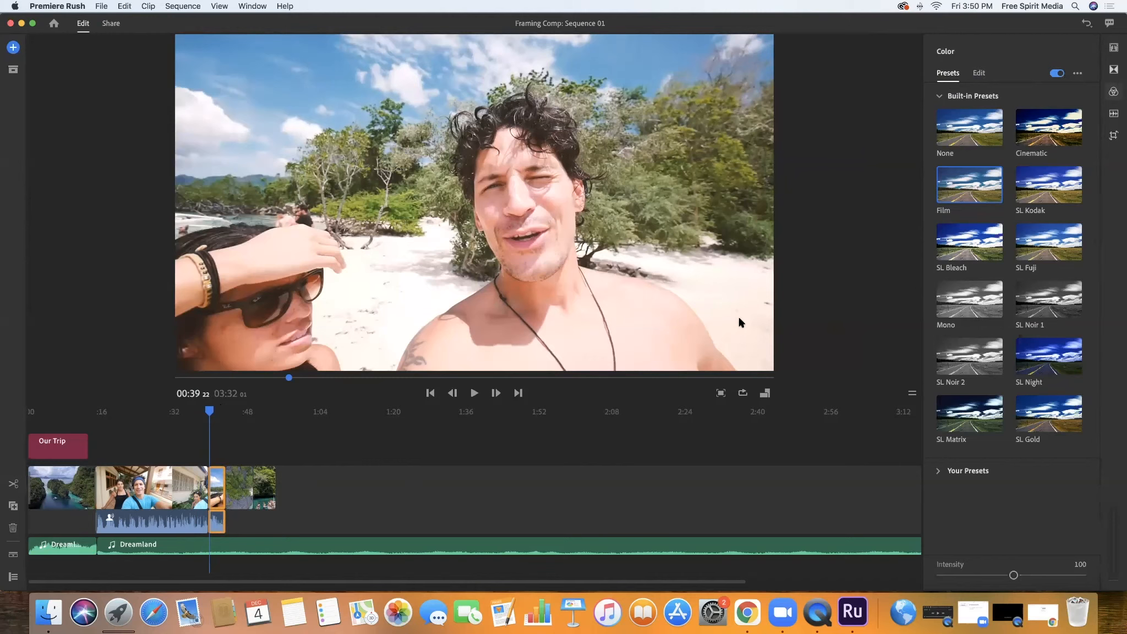
left_click(1040, 199)
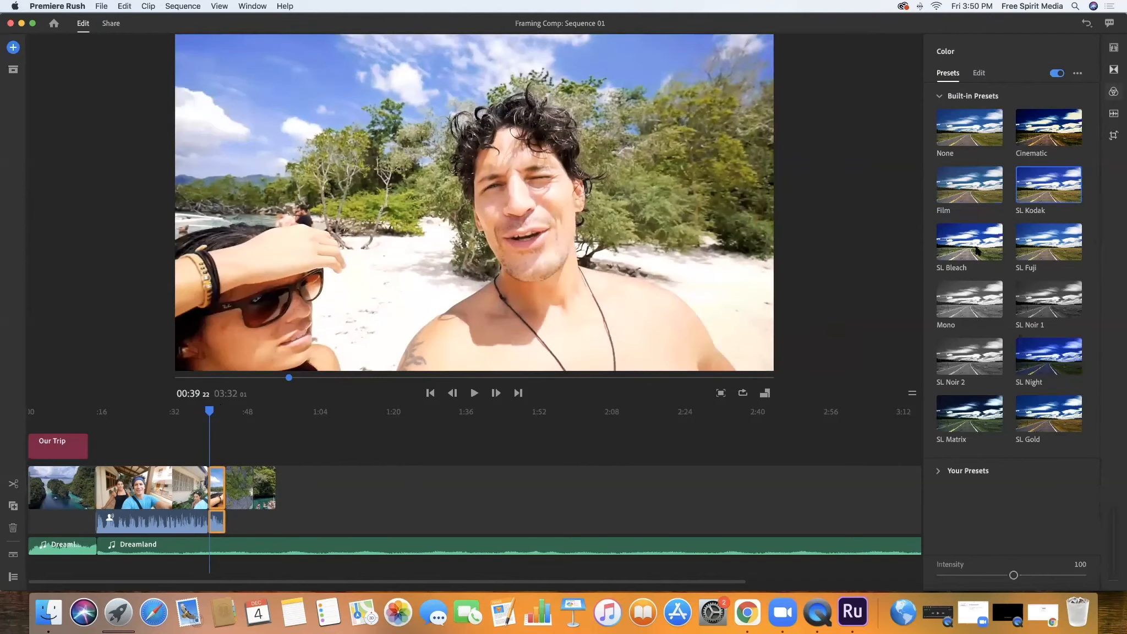
left_click(957, 299)
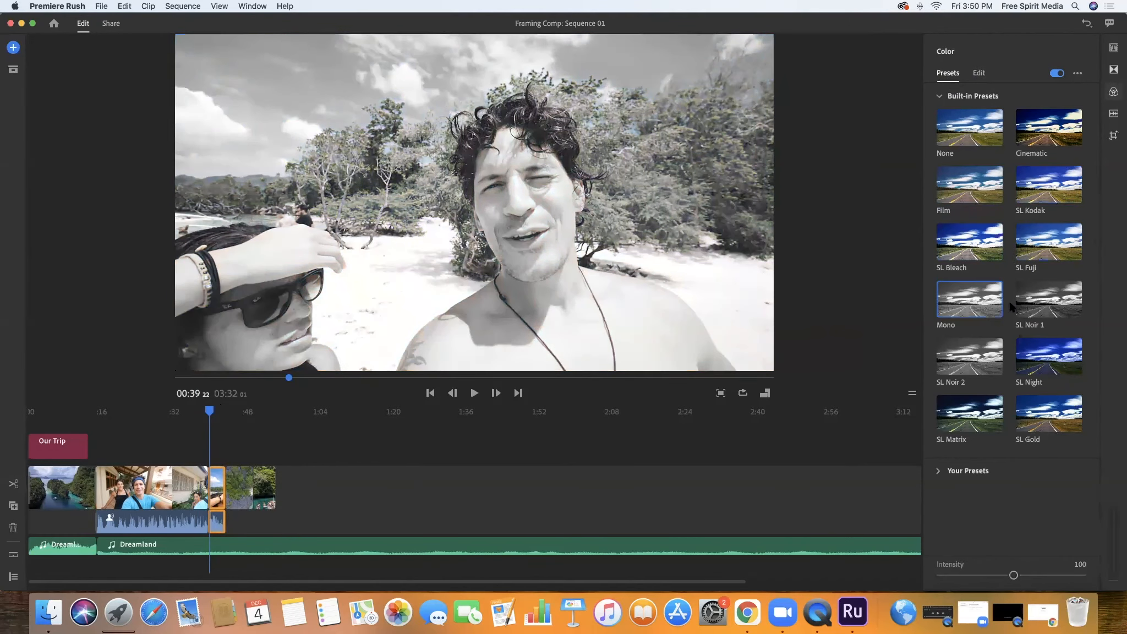
left_click(1048, 307)
left_click(961, 380)
left_click(1049, 367)
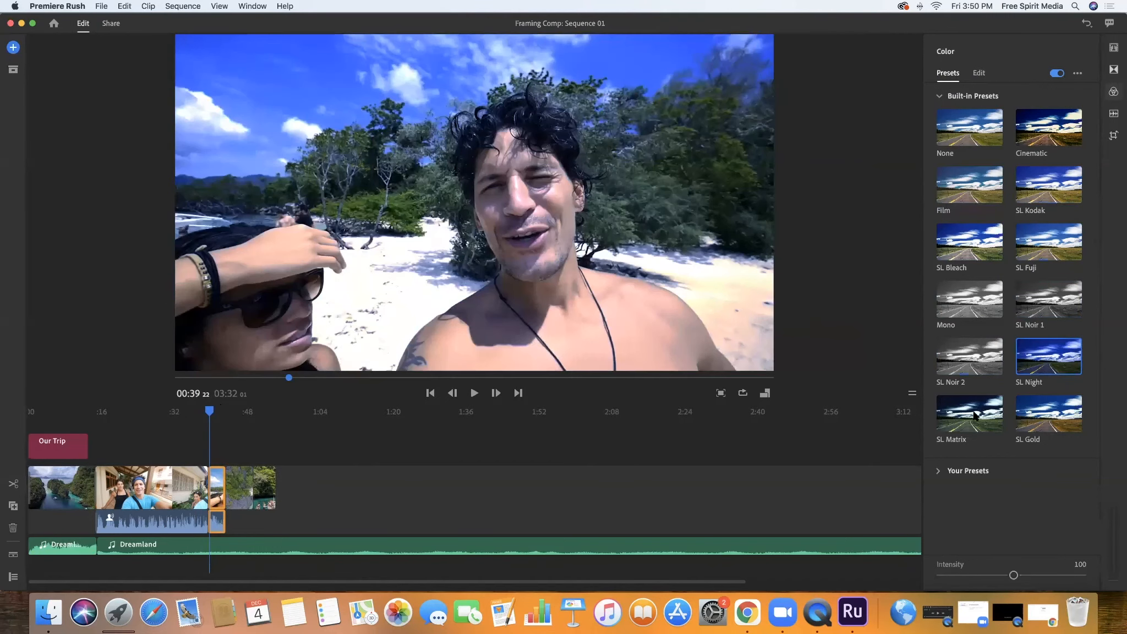
left_click(974, 416)
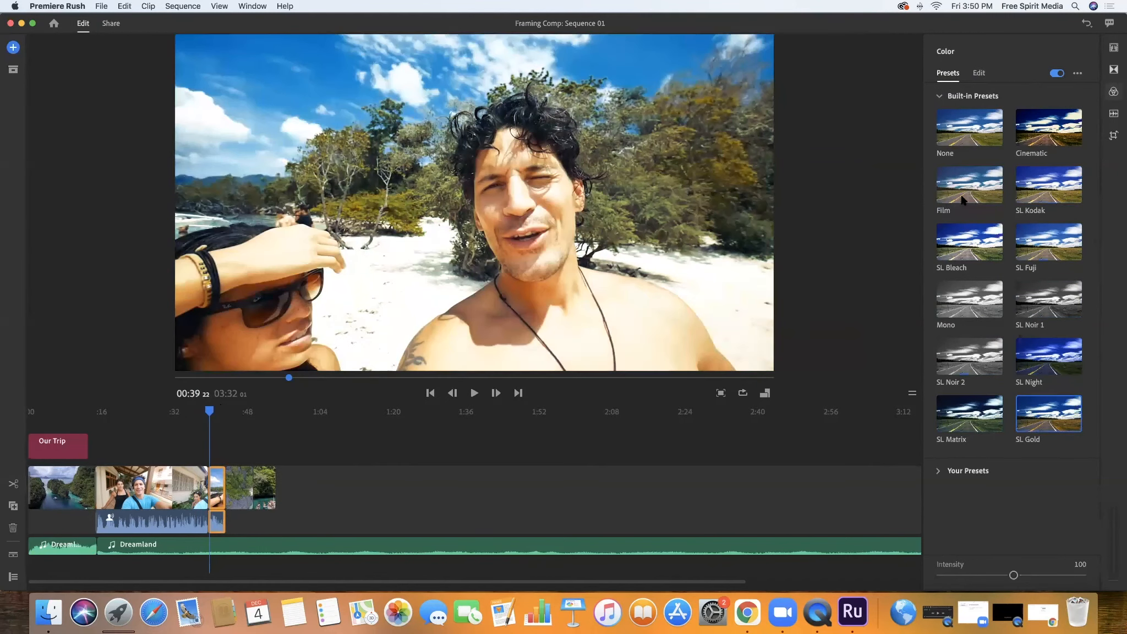
left_click(980, 190)
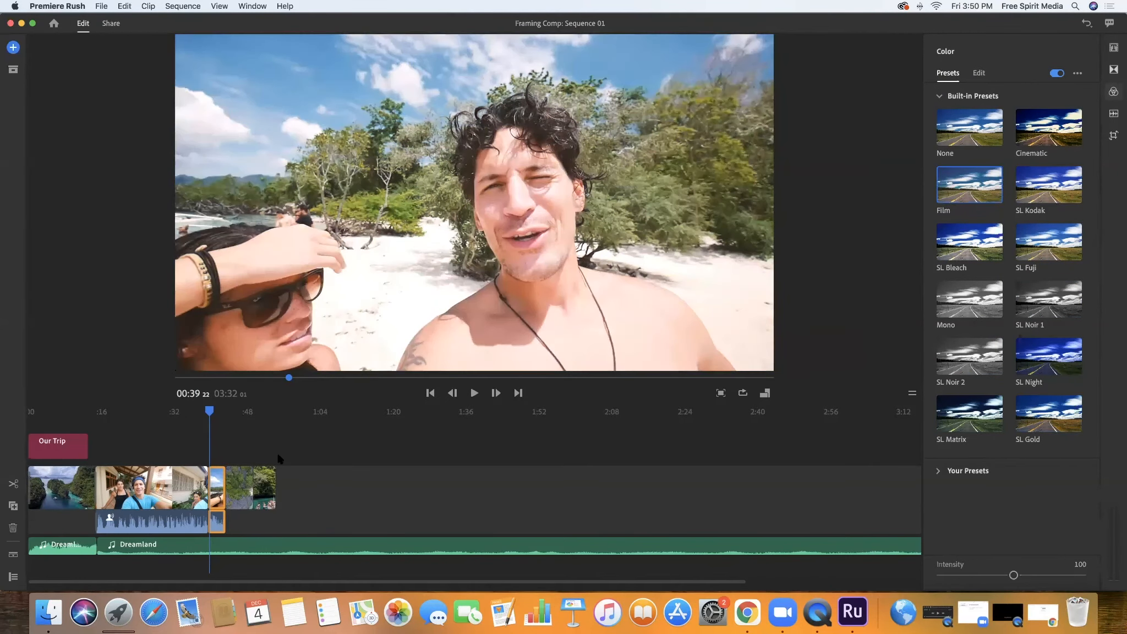
Scrub through the beach selfie clip to check its Film color look
left_click(214, 412)
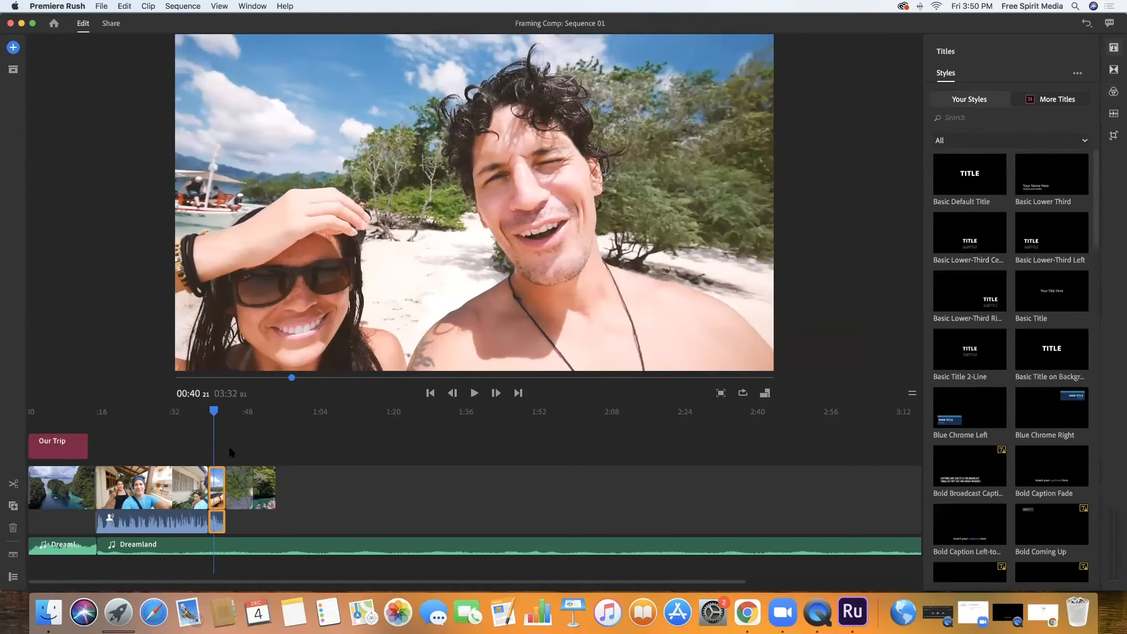
left_click_drag(214, 412, 262, 410)
left_click(220, 421)
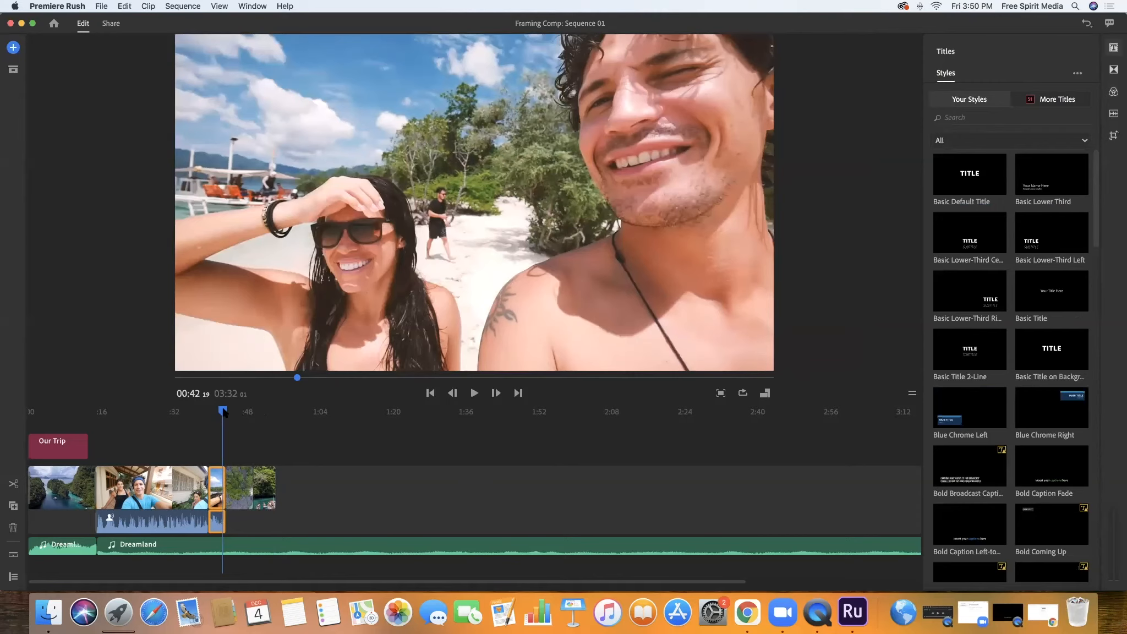
Add a Basic Default Title on the main video track directly after the last boat clip
left_click_drag(224, 411, 300, 411)
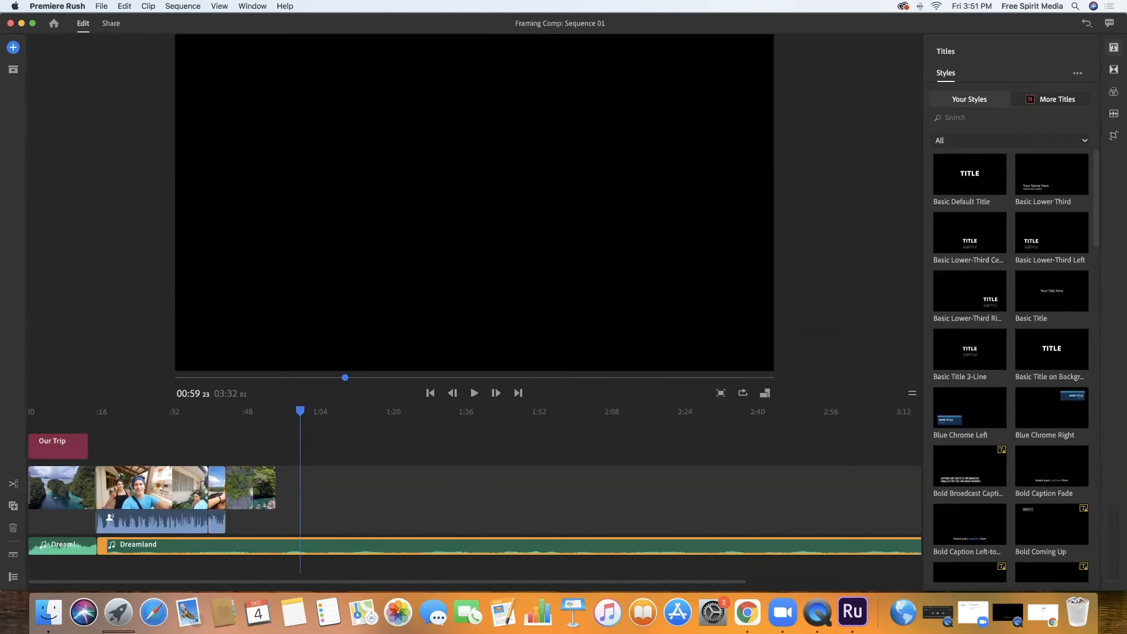
left_click(1115, 49)
left_click_drag(970, 174, 288, 414)
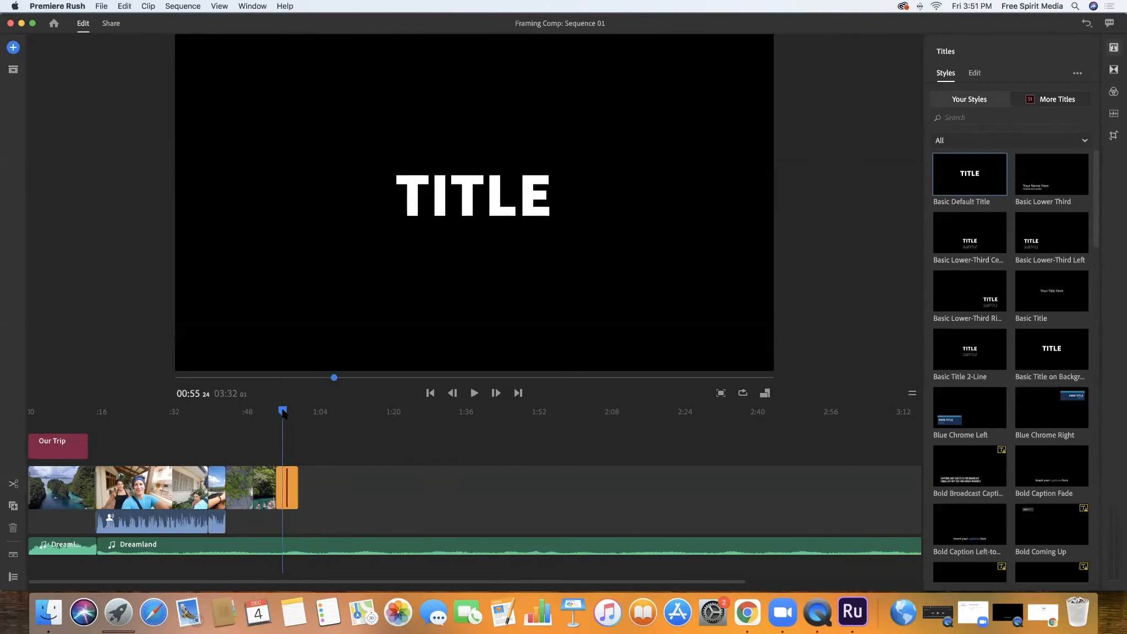
Review the sequence by stepping through the boat clip, the beach selfie clip, the Our Trip title and the opening aerial clip
left_click_drag(283, 410, 266, 438)
left_click(262, 479)
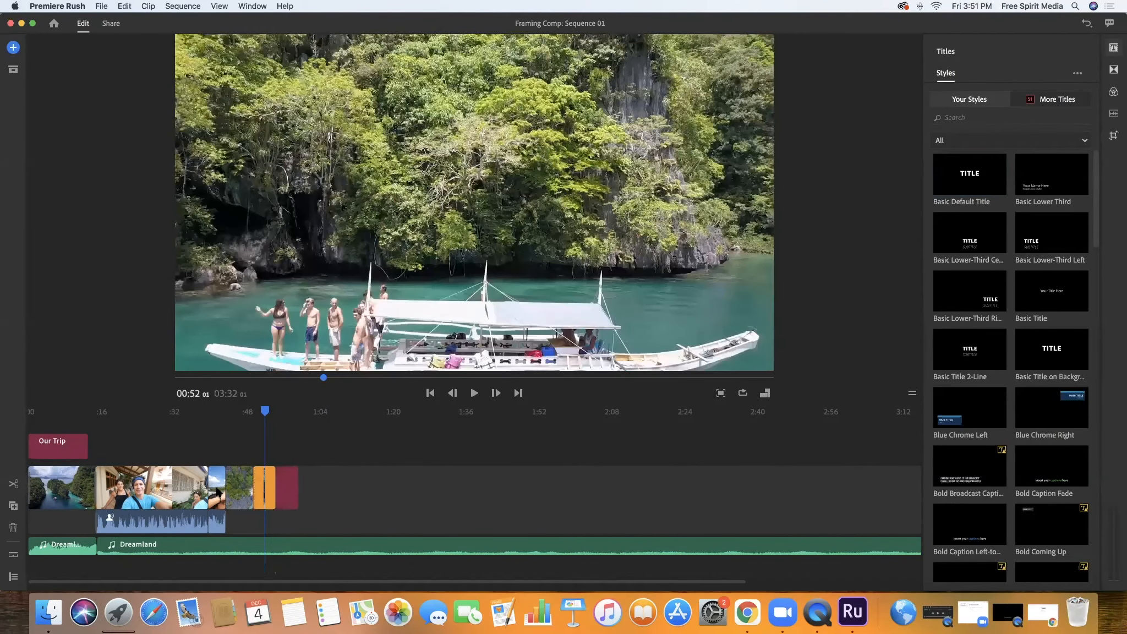
left_click(217, 489)
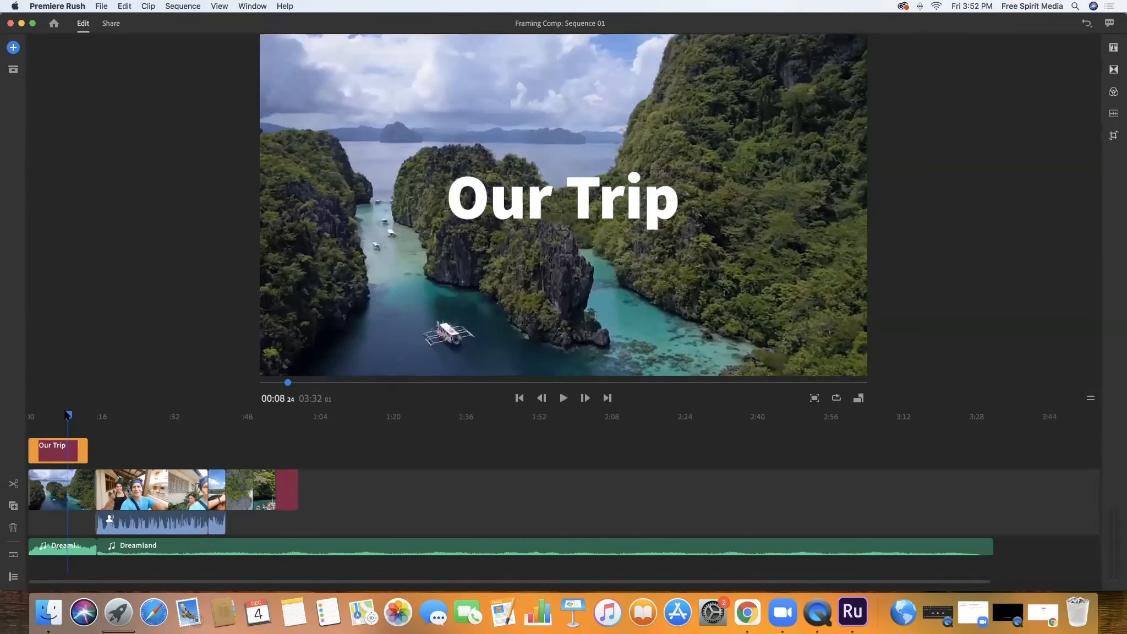
left_click(34, 414)
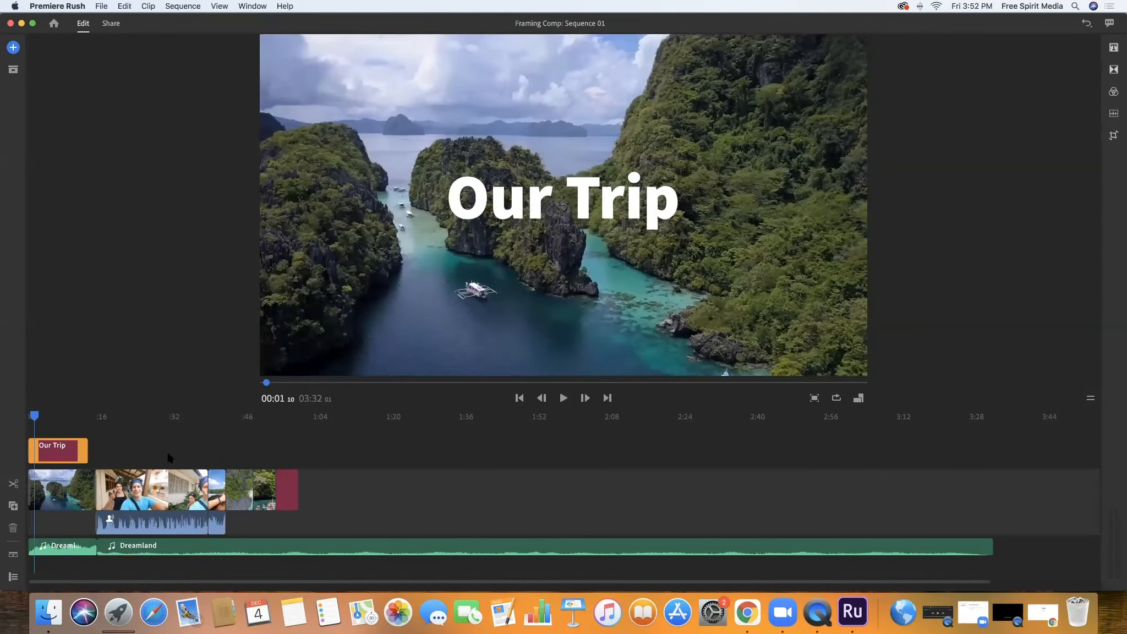
left_click(92, 418)
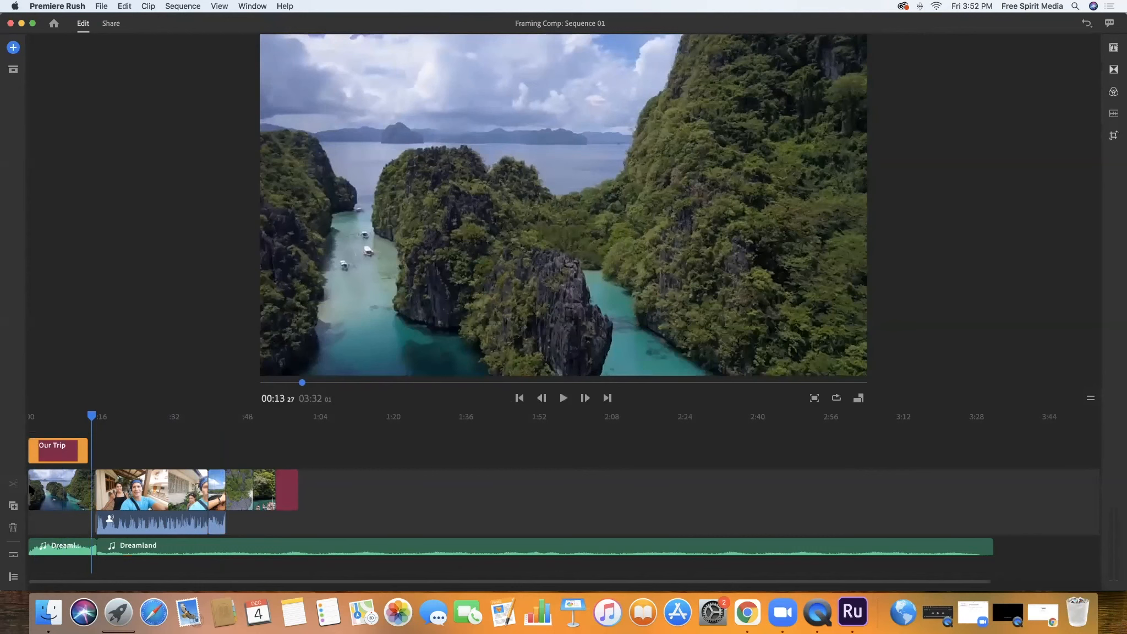
left_click(31, 488)
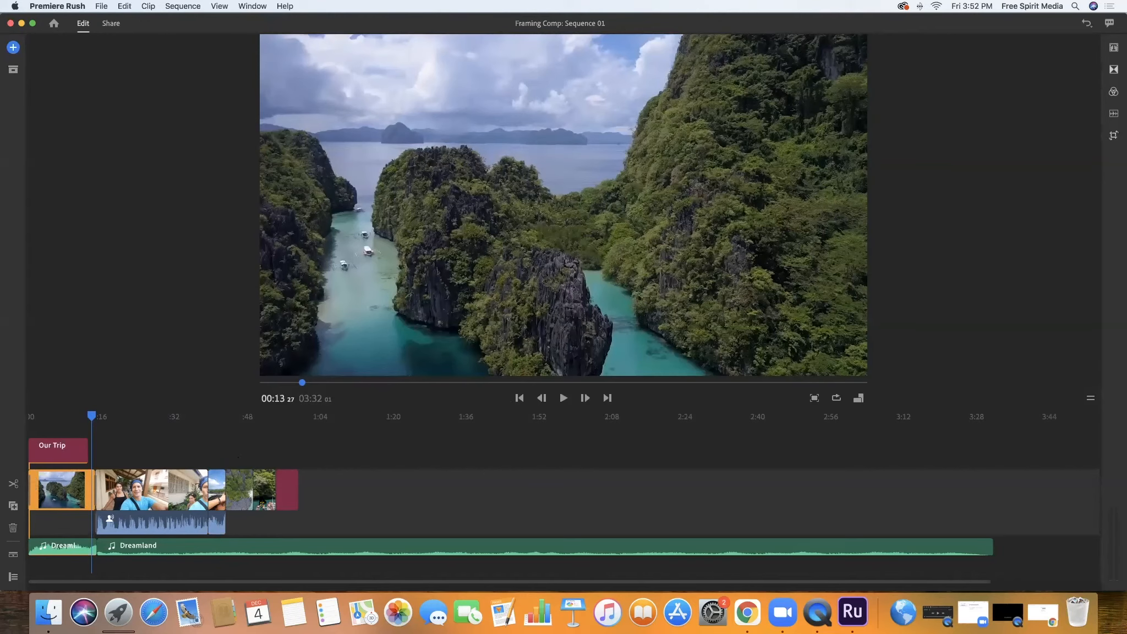
Delete the placeholder title at the end of the video track and duplicate the last boat clip
left_click(286, 494)
key("Delete")
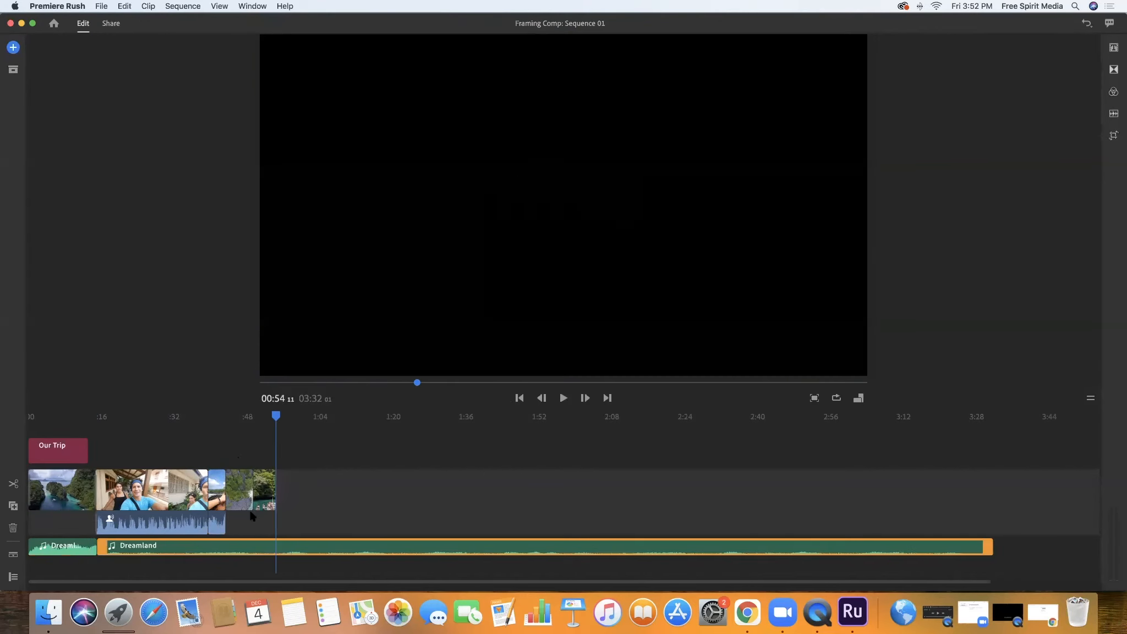
left_click(263, 490)
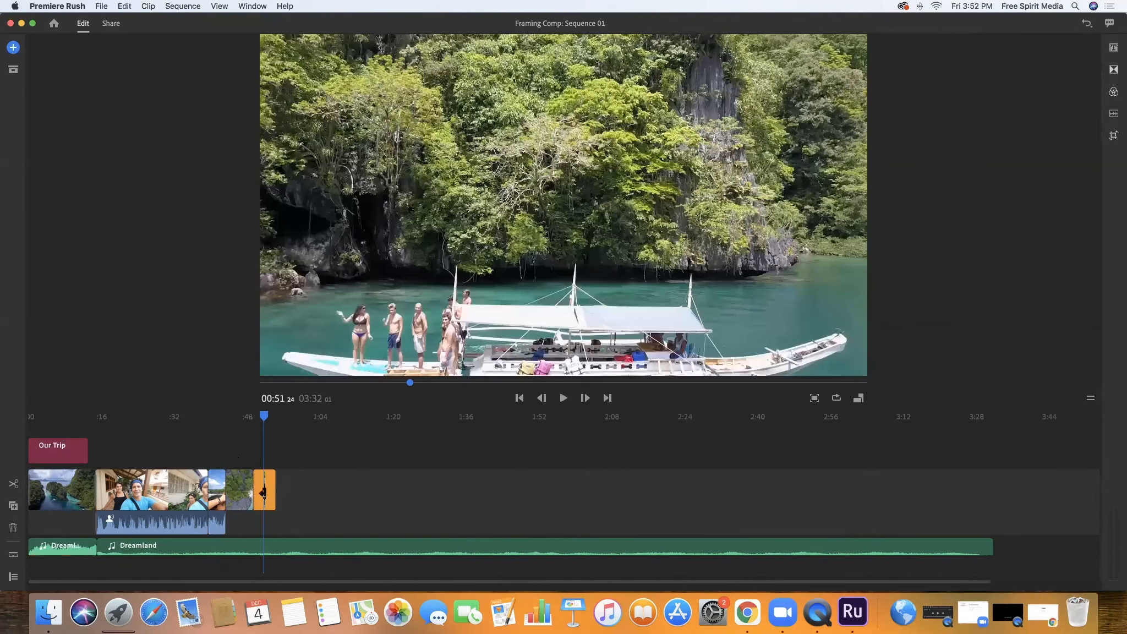
left_click(14, 505)
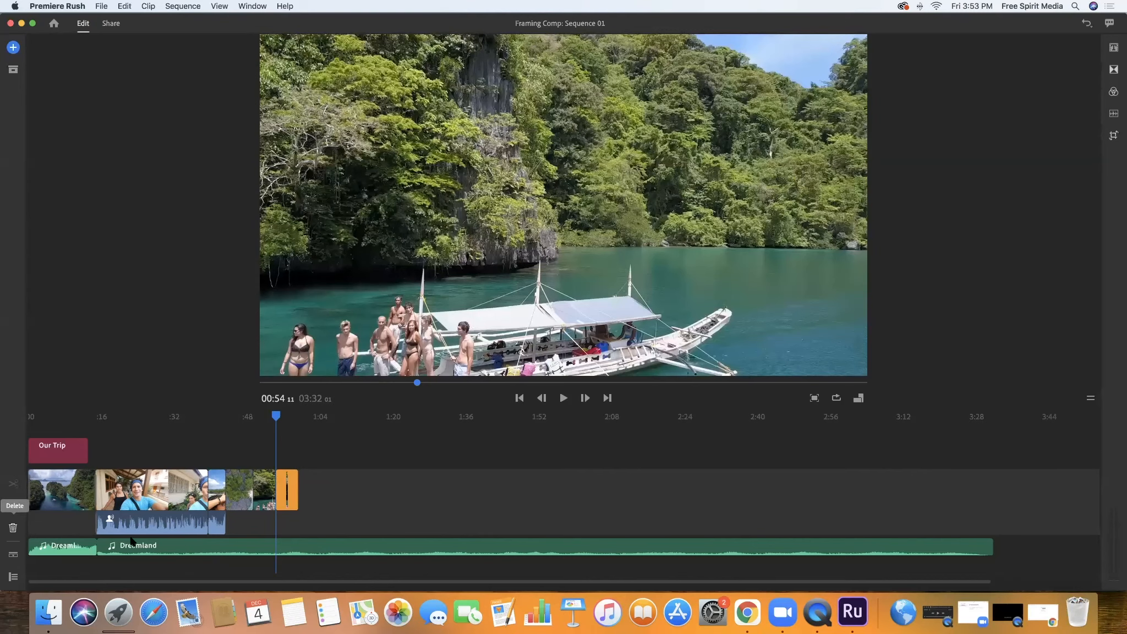
Delete the duplicated boat clip and undo that deletion
key("Delete")
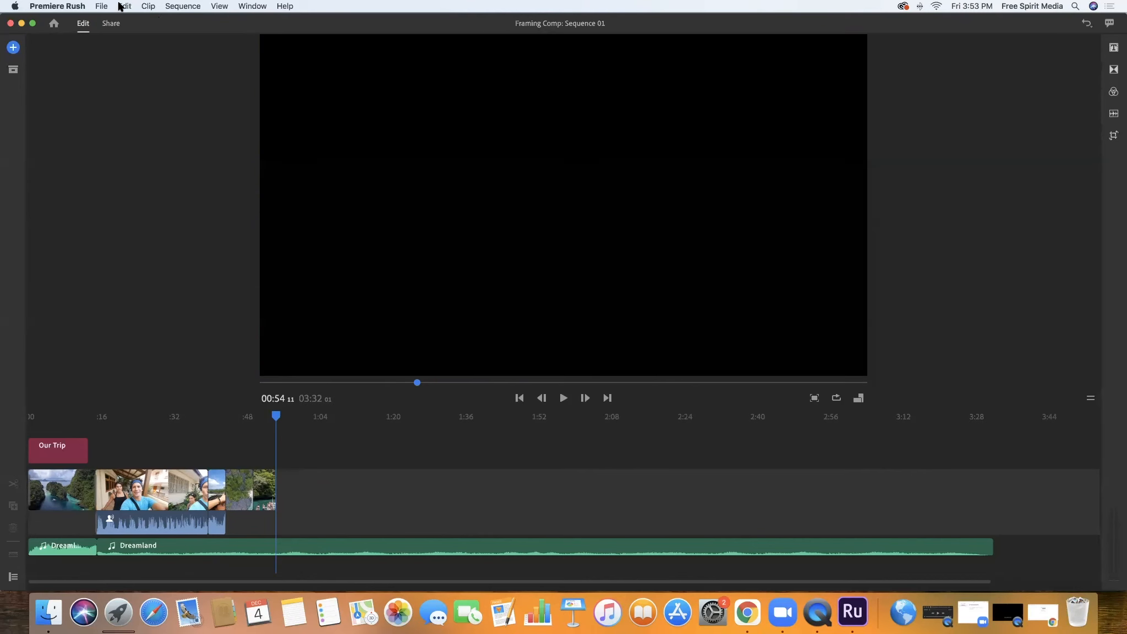
left_click(120, 6)
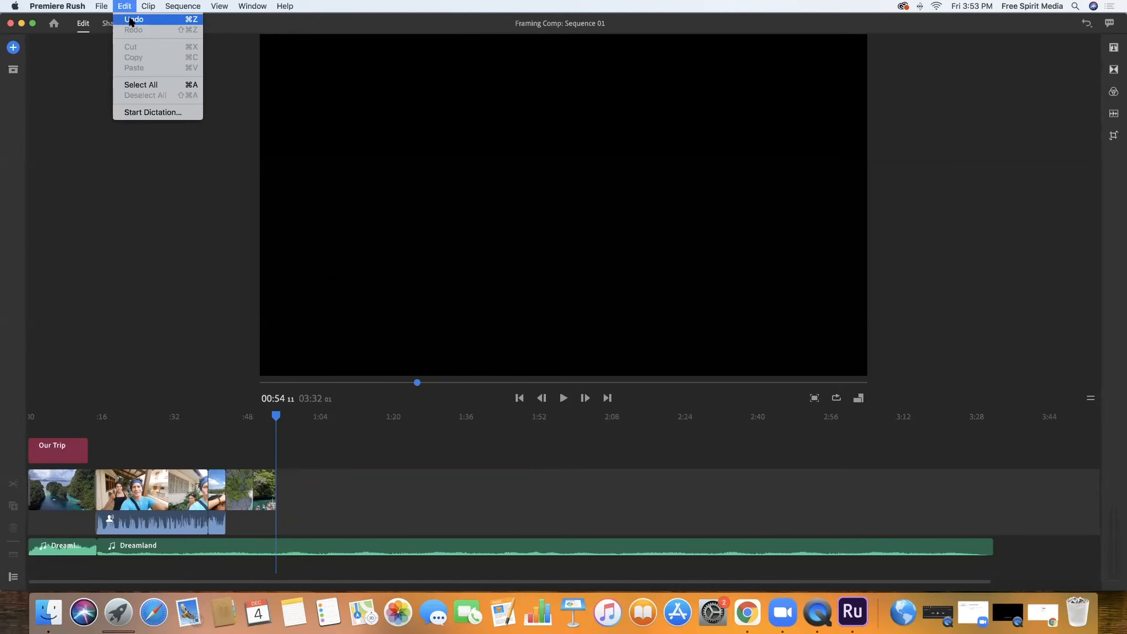
left_click(134, 20)
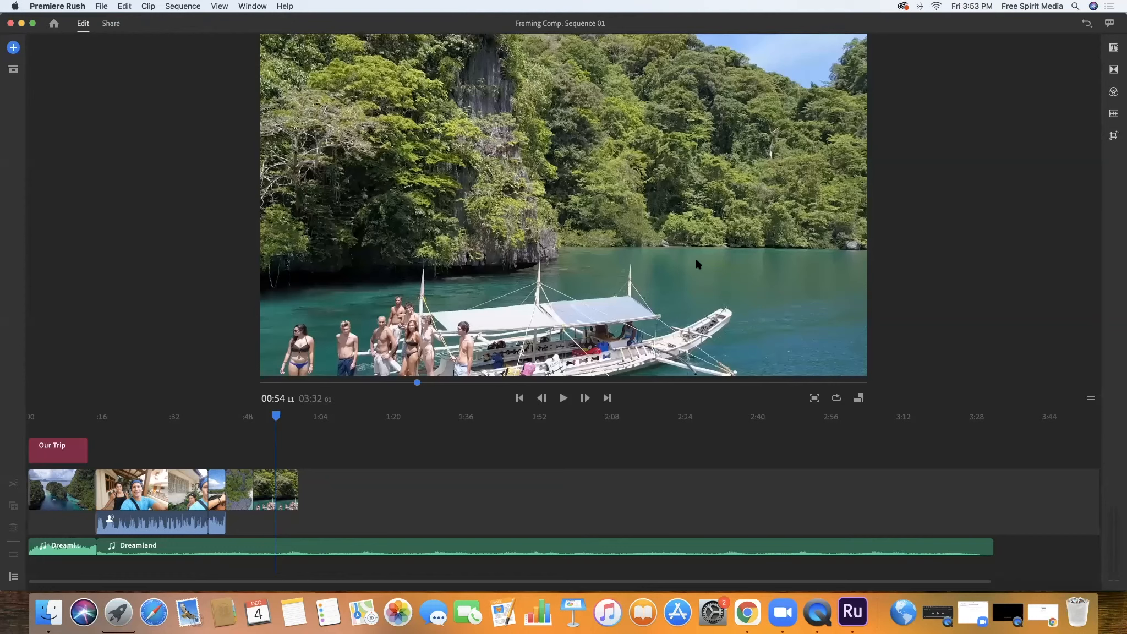
Look over the title, transition, color and transform options and return the playhead to the start of the sequence
left_click(1114, 49)
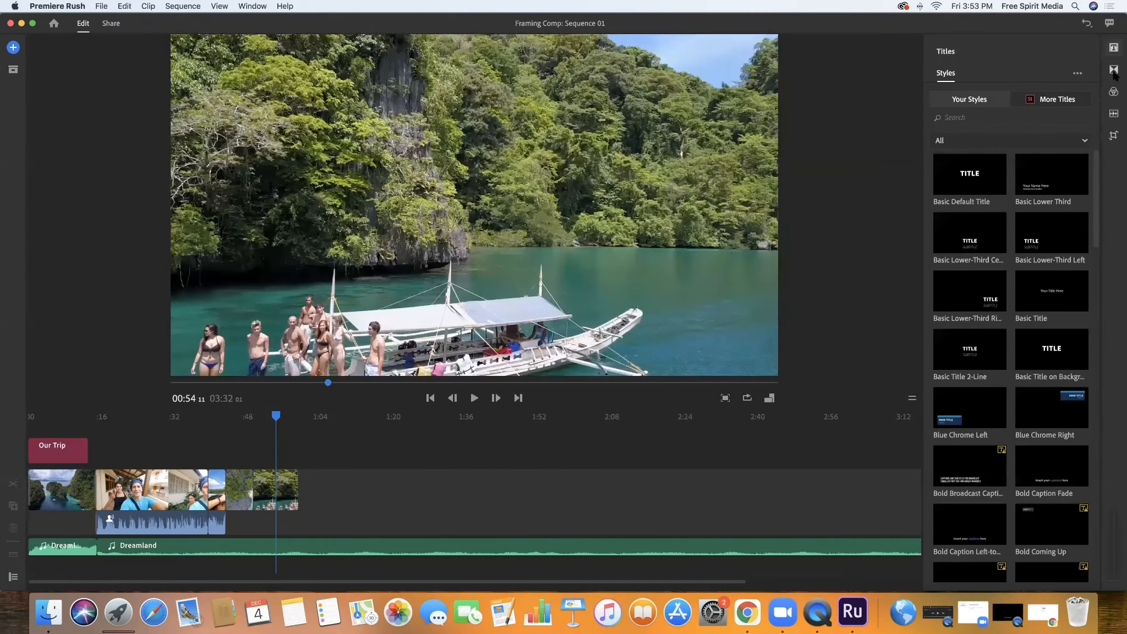
left_click(1114, 71)
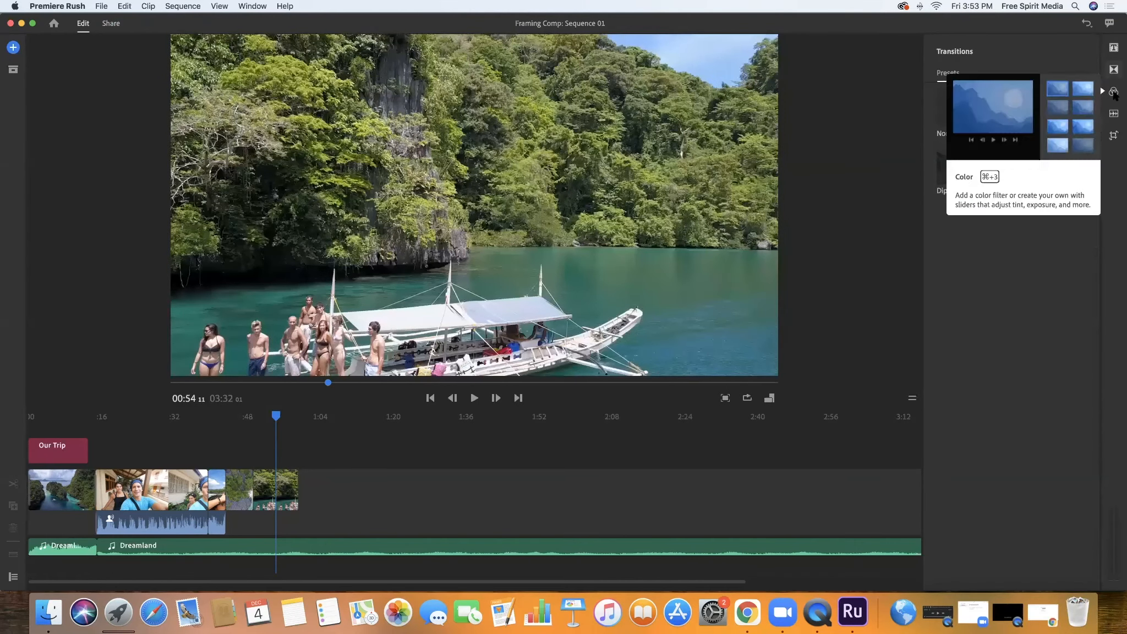
left_click(1117, 97)
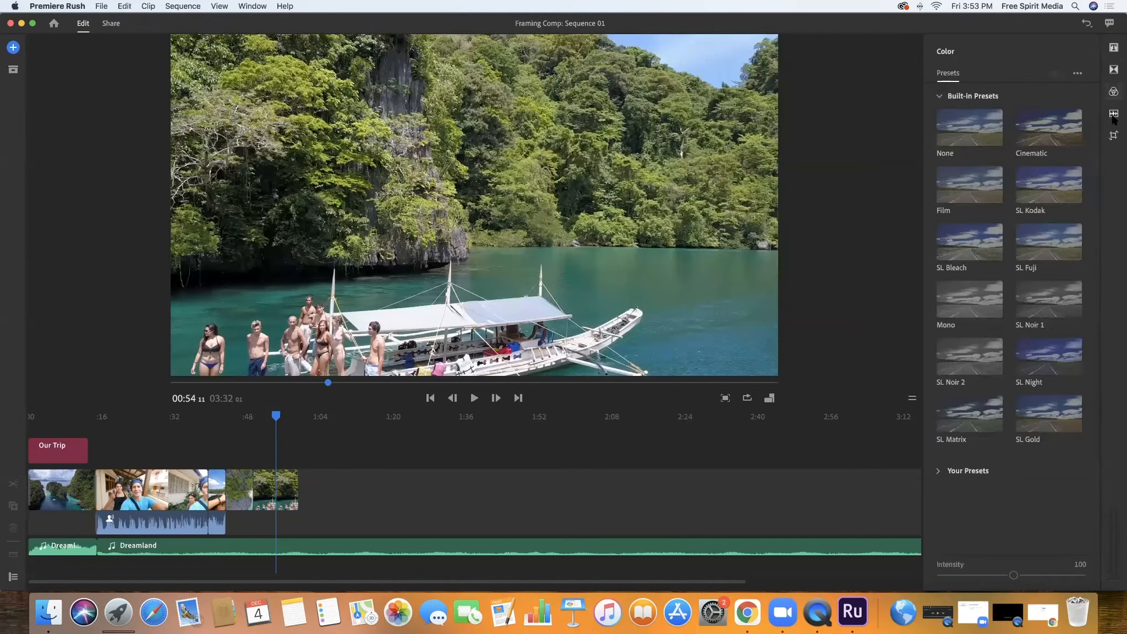
left_click(1112, 138)
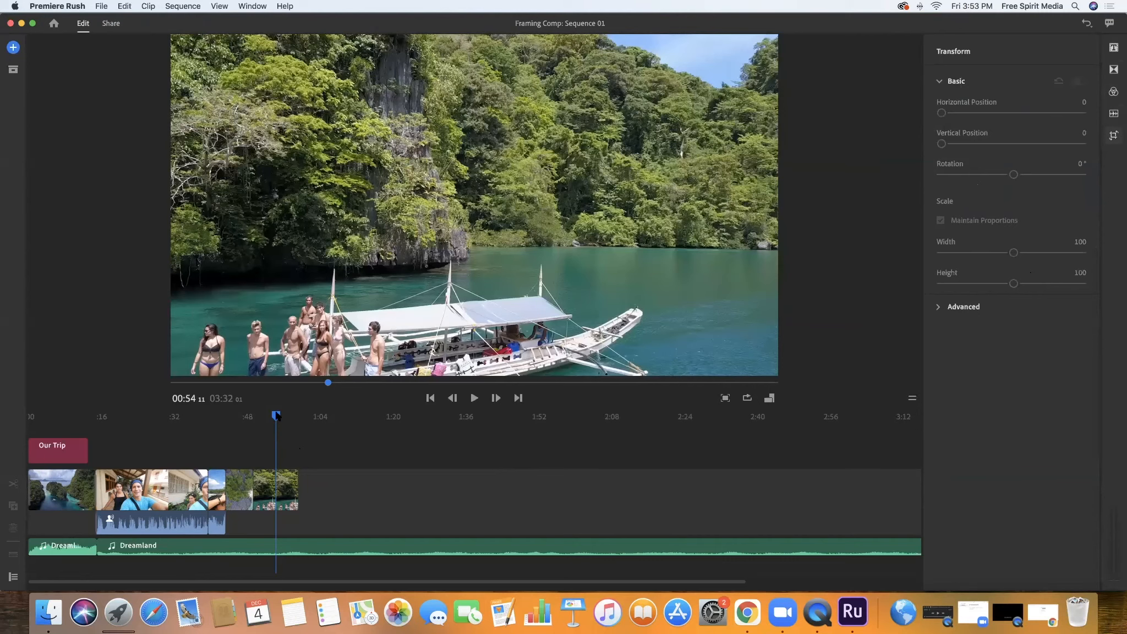
left_click_drag(277, 416, 28, 413)
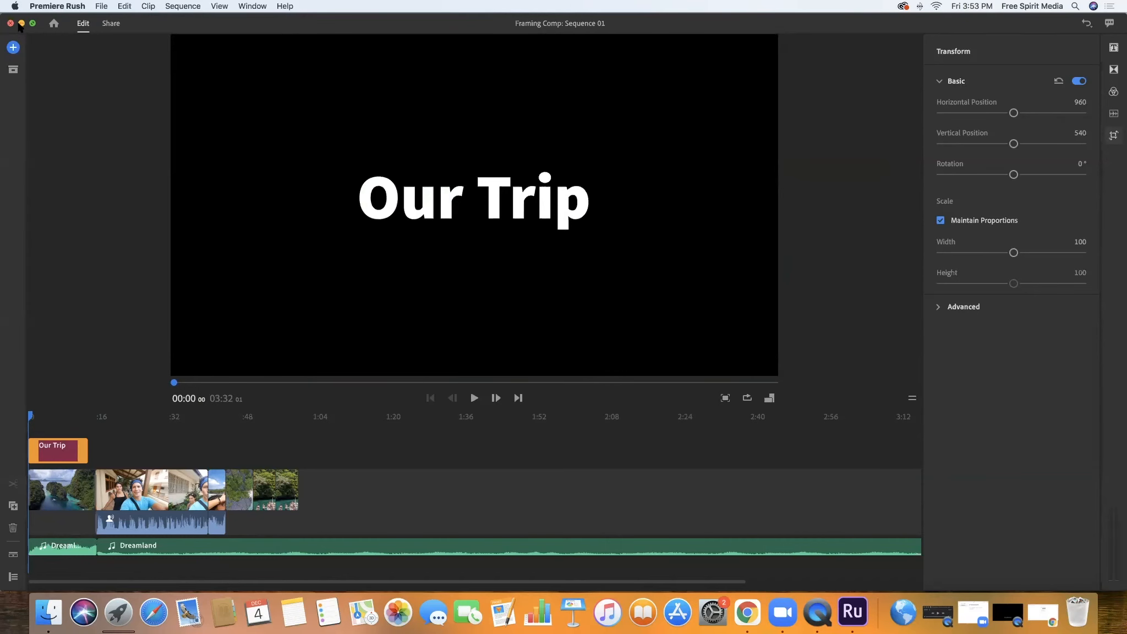
Minimize Premiere Rush and launch Adobe Premiere Pro CC 2019
left_click(22, 23)
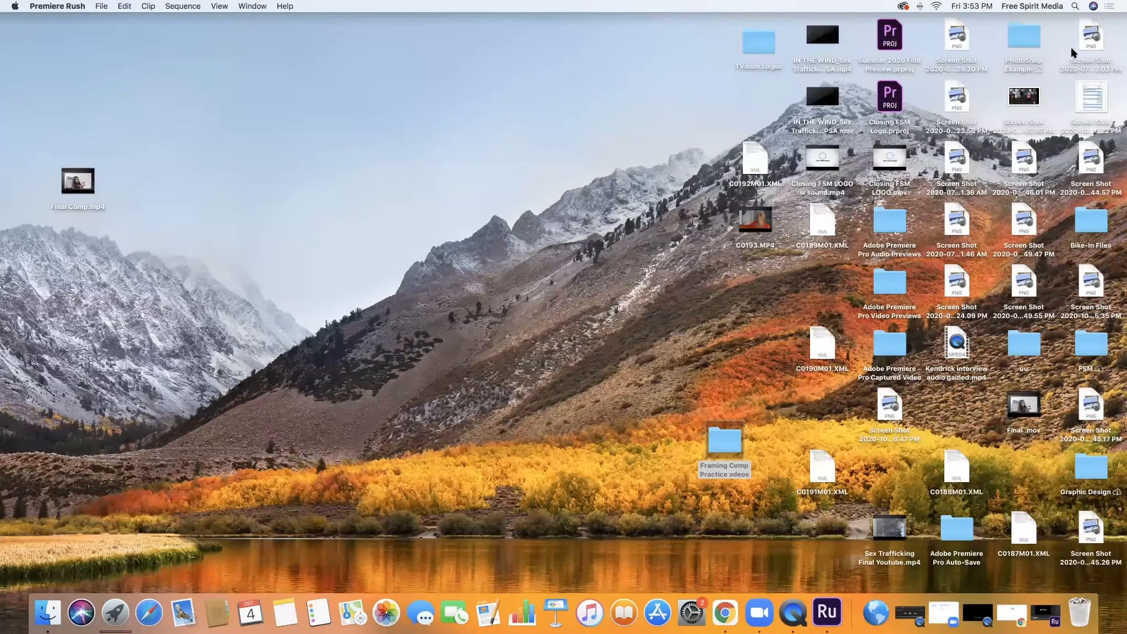
key("super+space")
type("pages")
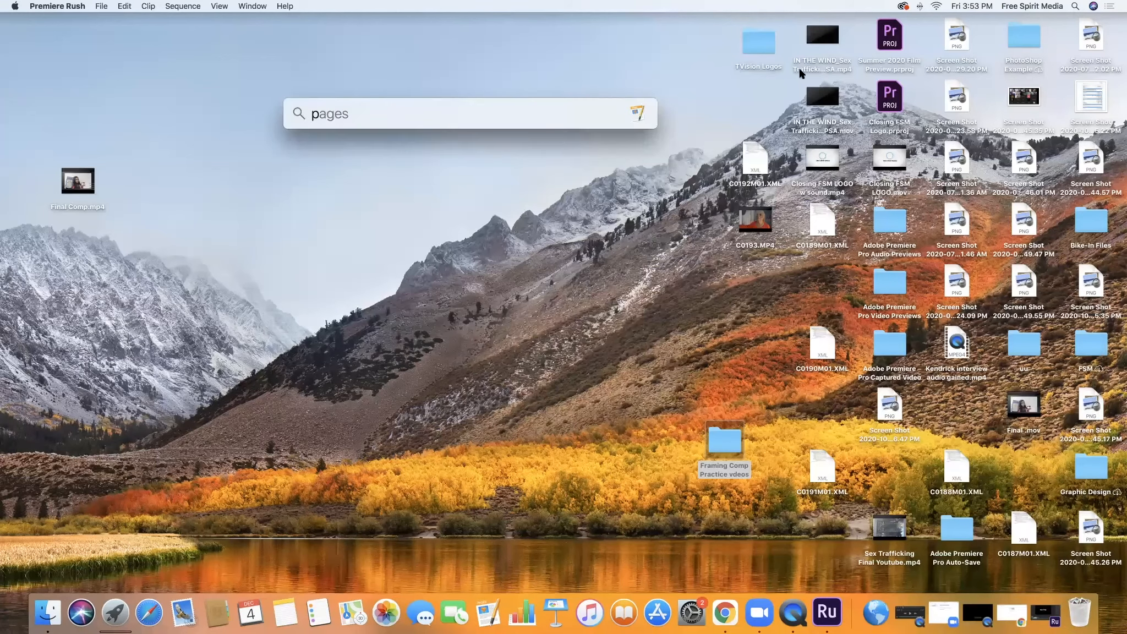
type("pre")
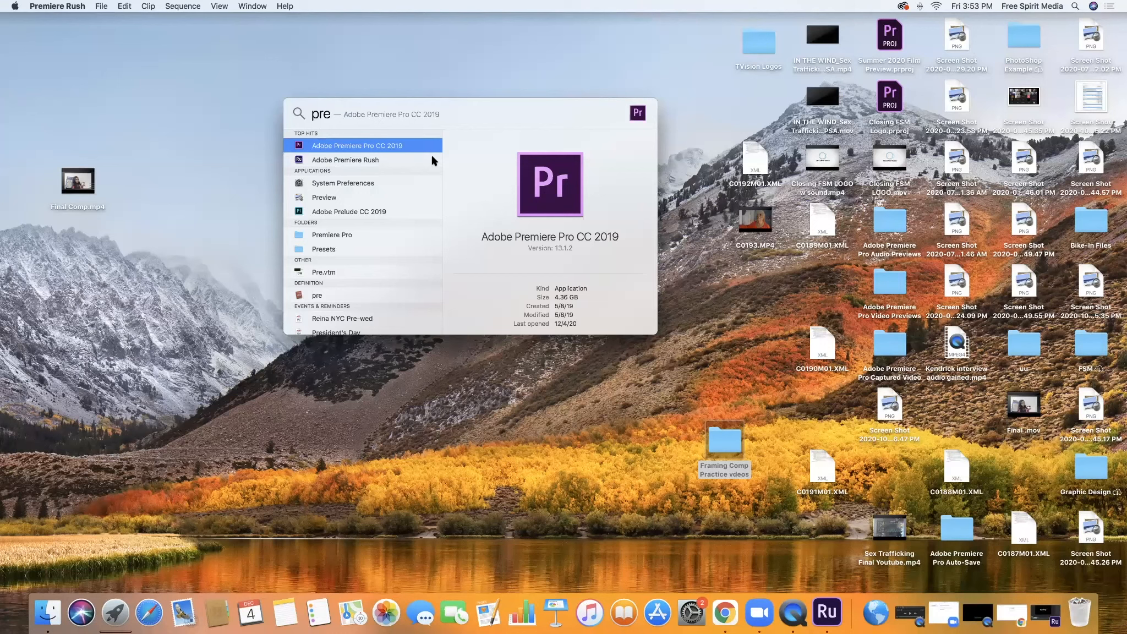
key("Return")
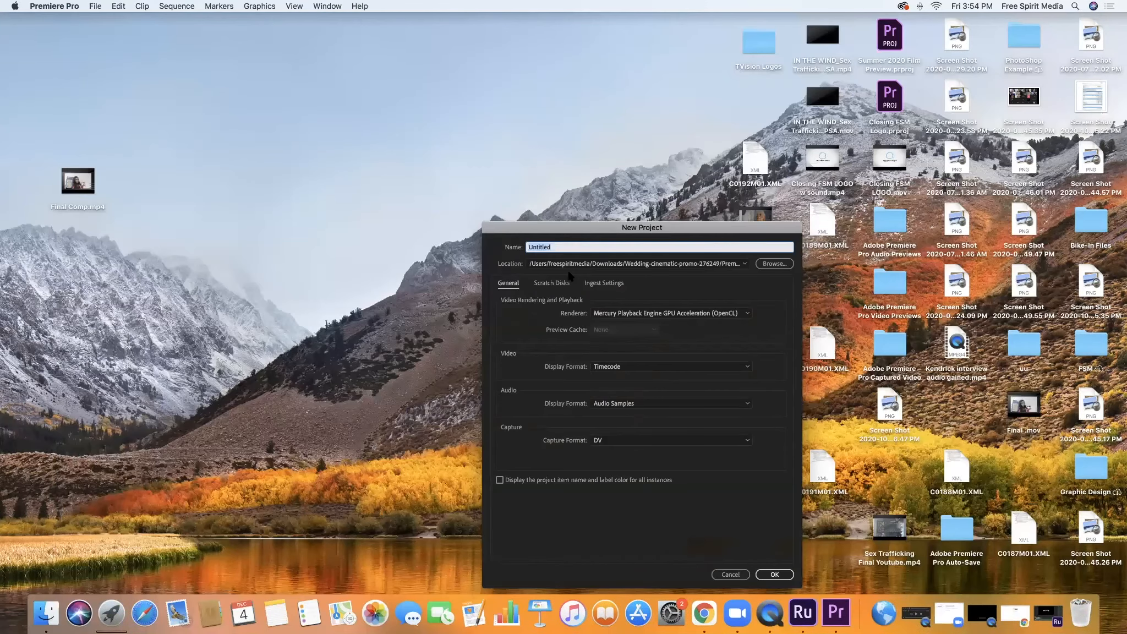
Create a new project named Final Comp with Audio Samples as the audio display format and DV as the capture format
type("Final Comp")
left_click(619, 405)
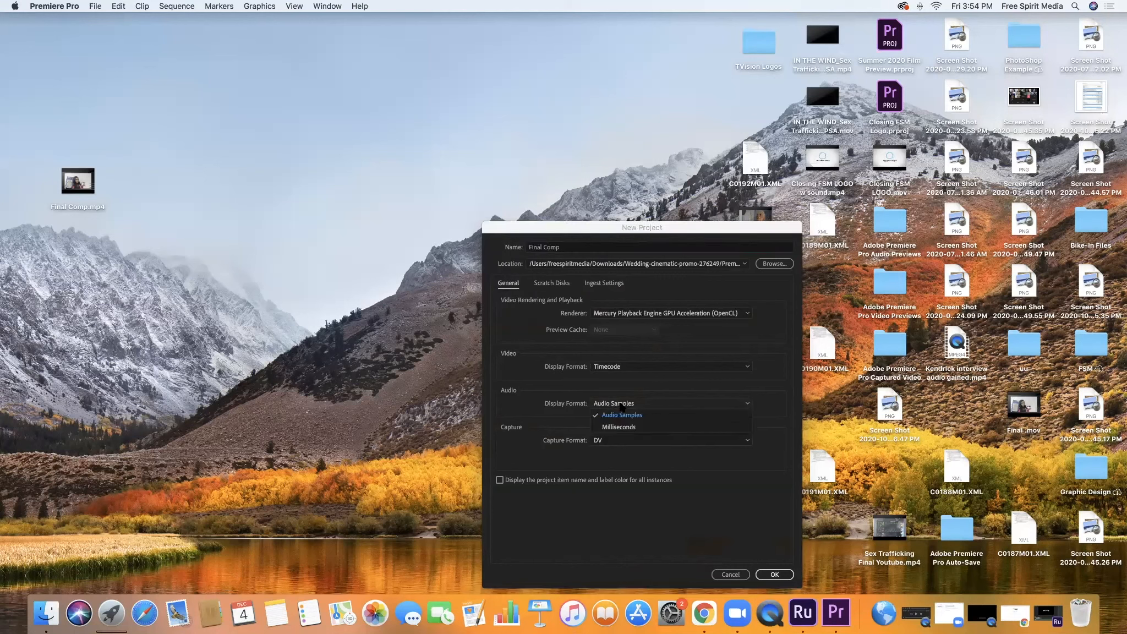
left_click(623, 416)
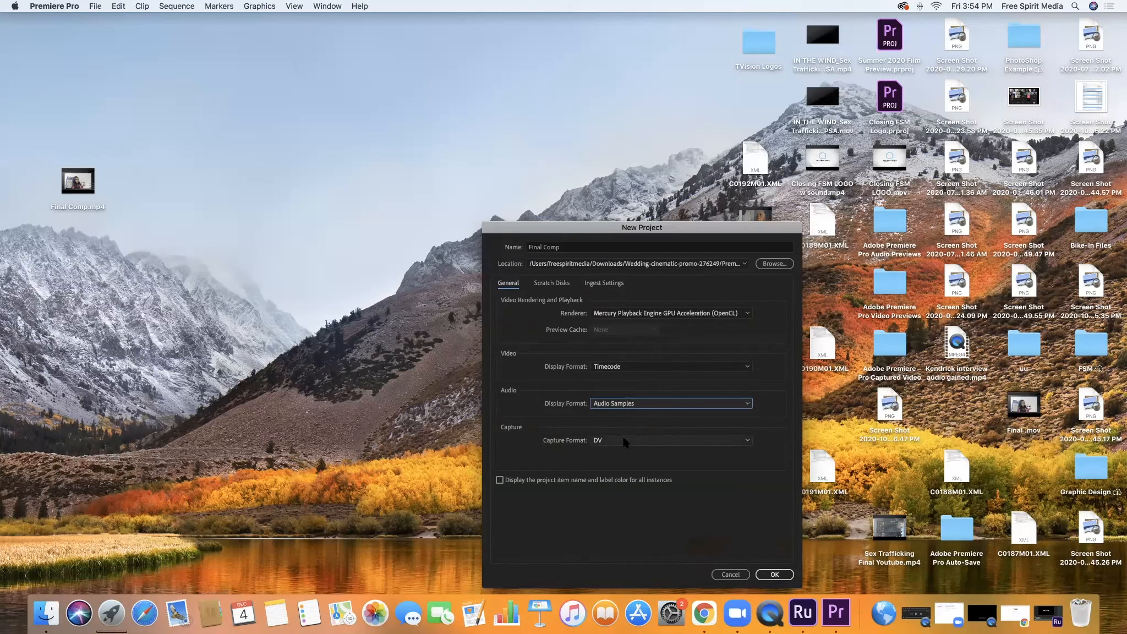
key("Tab")
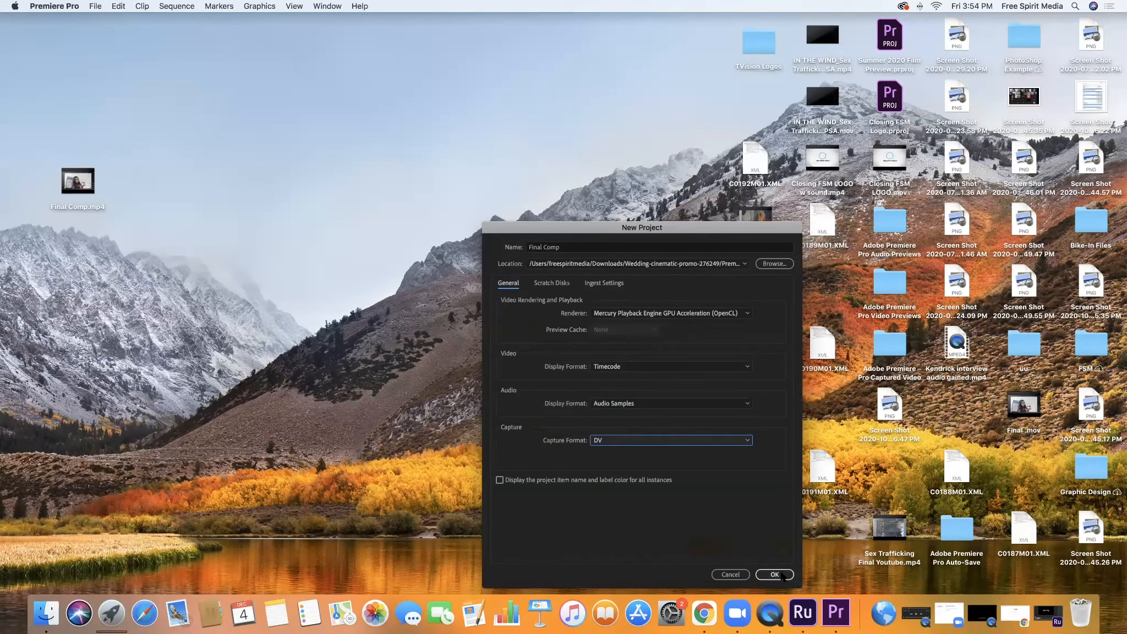
left_click(779, 574)
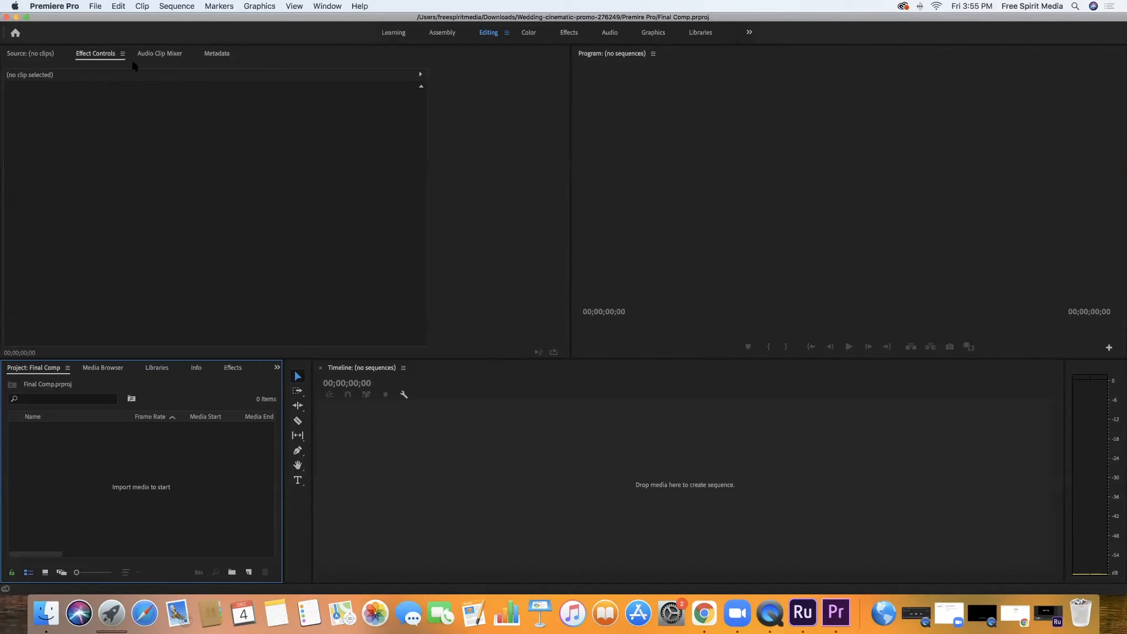
Import all seven video clips from the Framing Comp Practice vdeos folder on the Desktop into the project
left_click(97, 6)
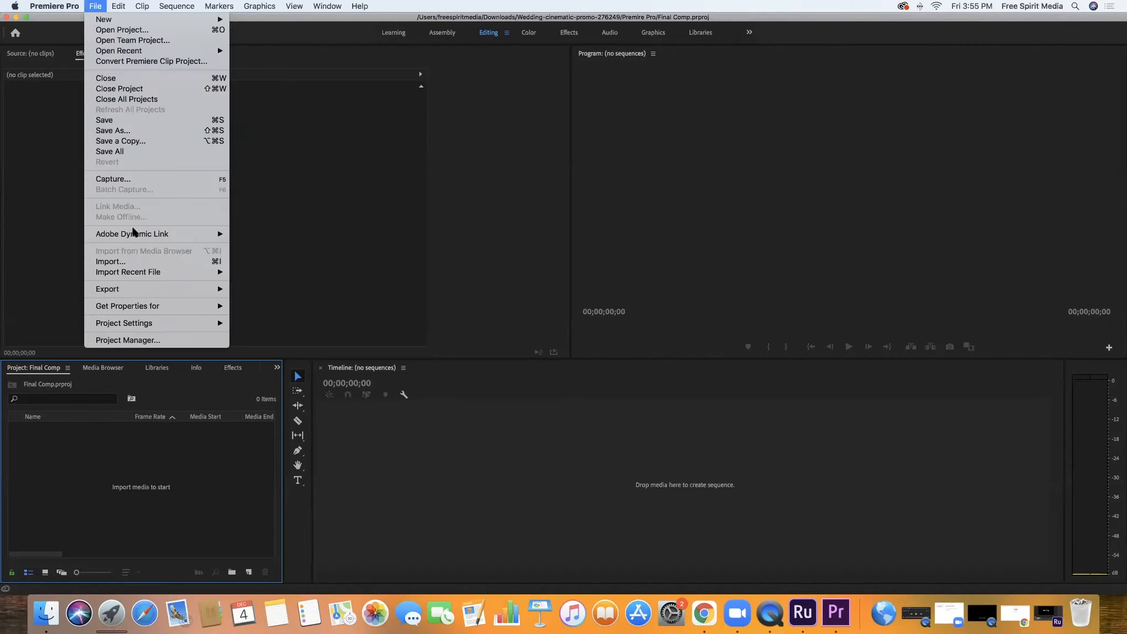
left_click(126, 261)
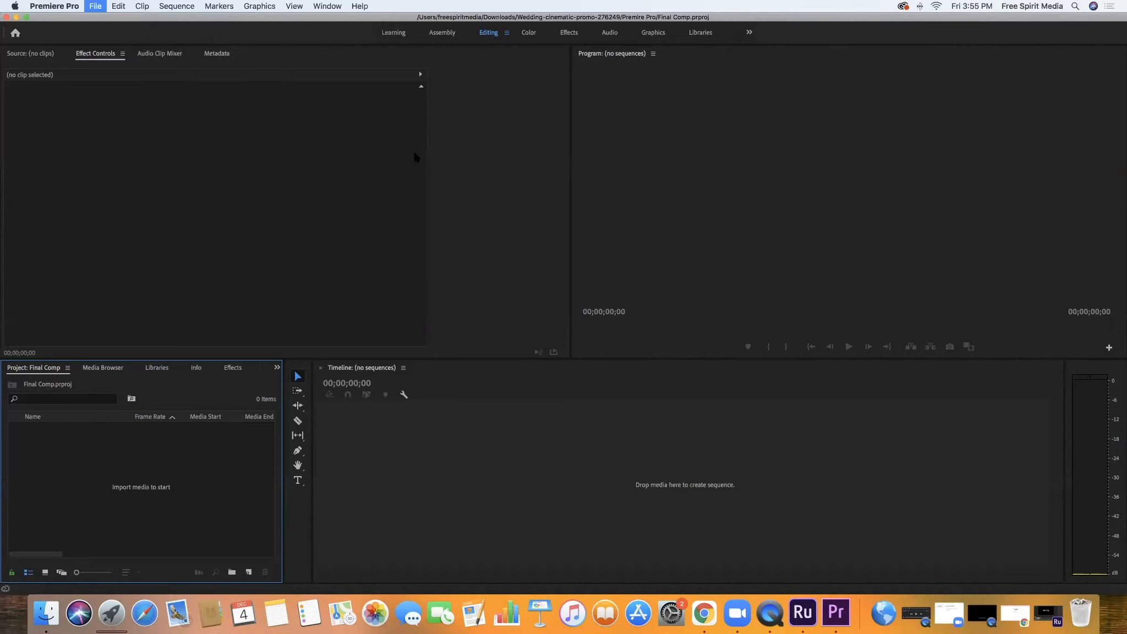
left_click(409, 201)
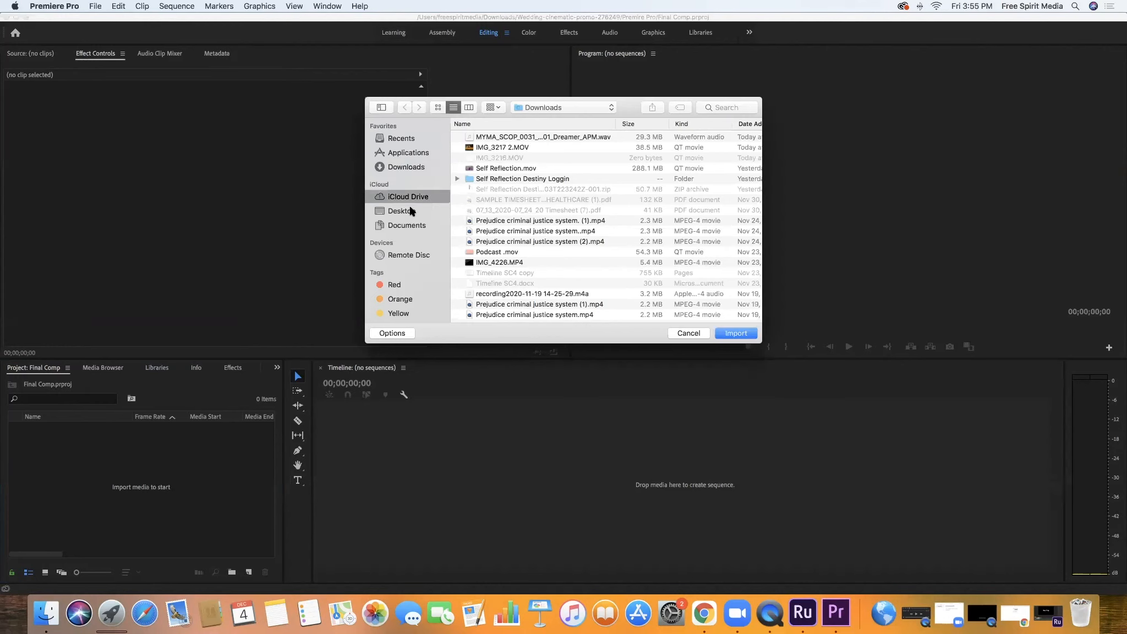
left_click(410, 210)
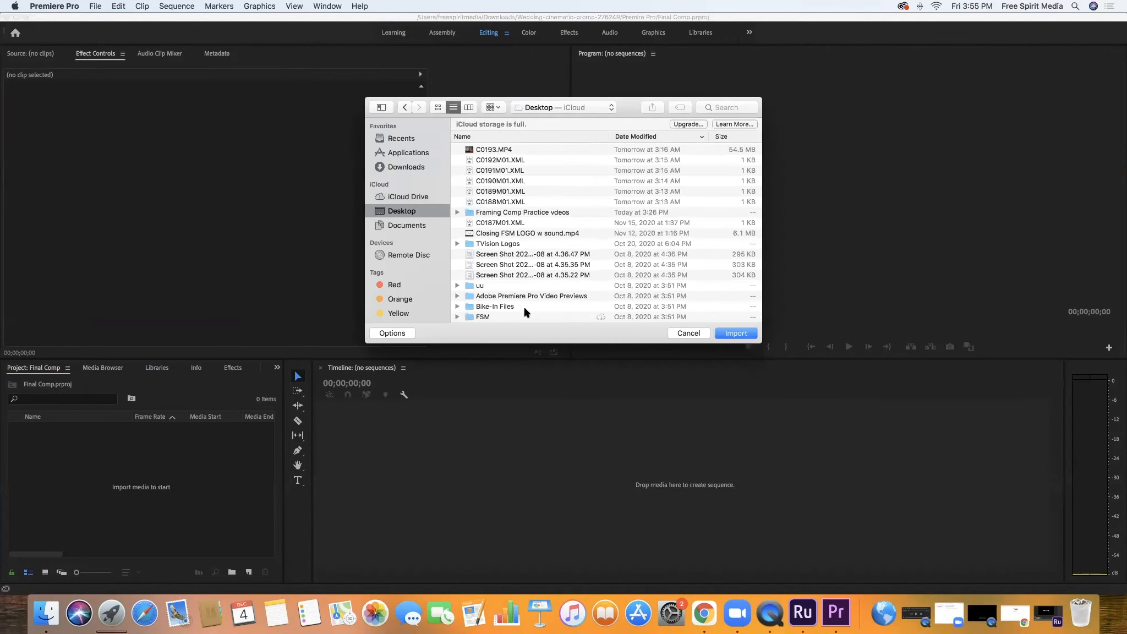
scroll(525, 312, "down", 3)
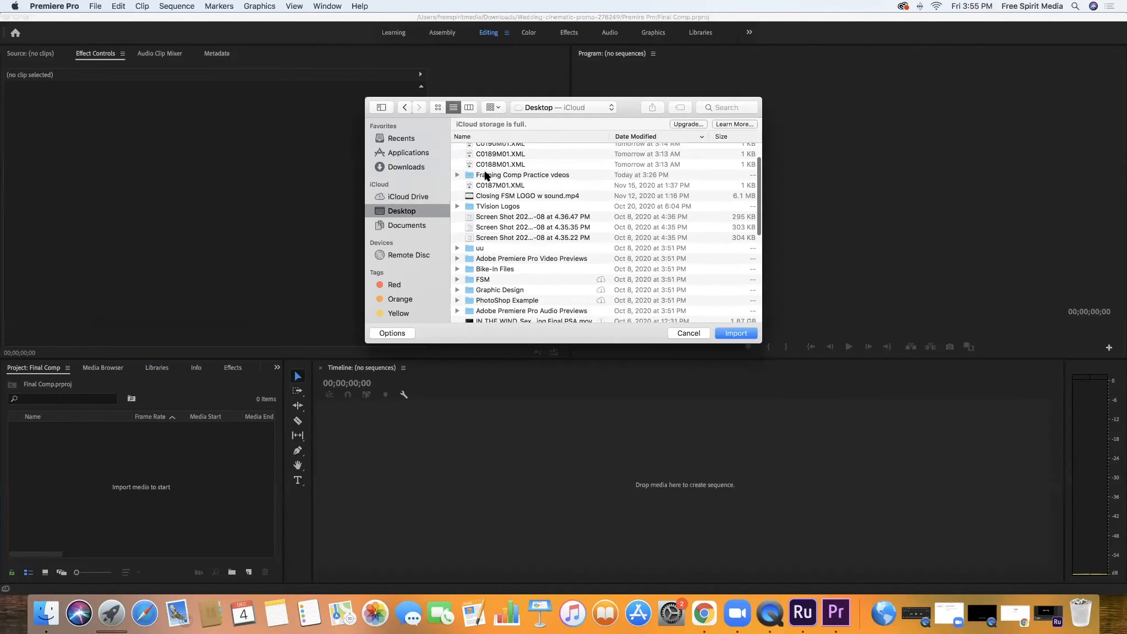
left_click(485, 176)
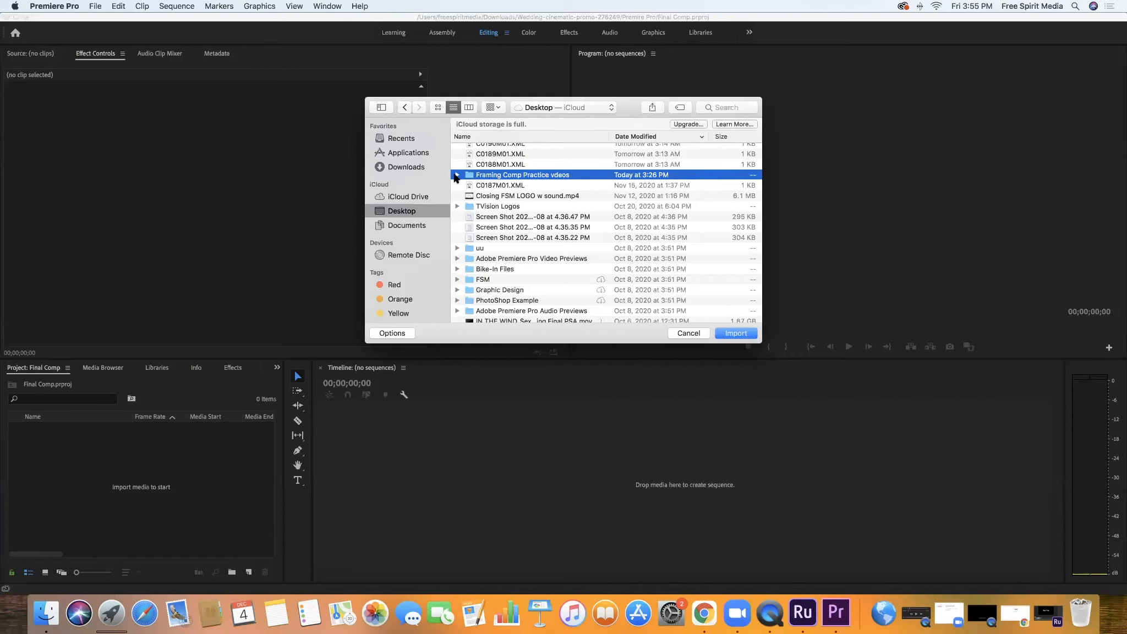
double_click(487, 175)
left_click(494, 215)
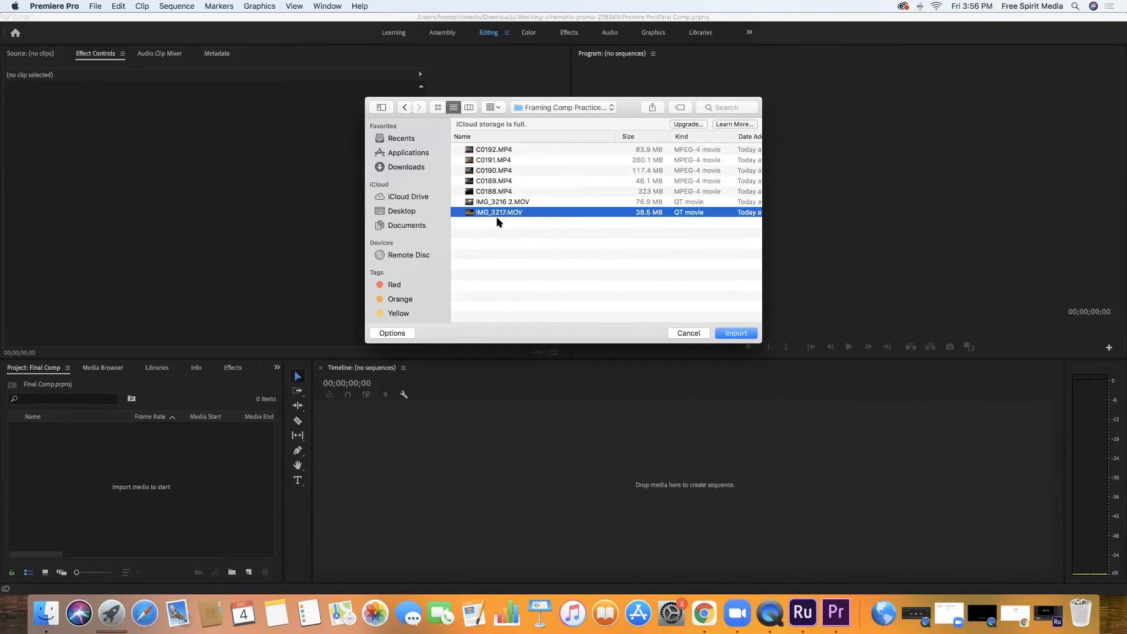
left_click_drag(496, 220, 492, 96)
left_click(736, 333)
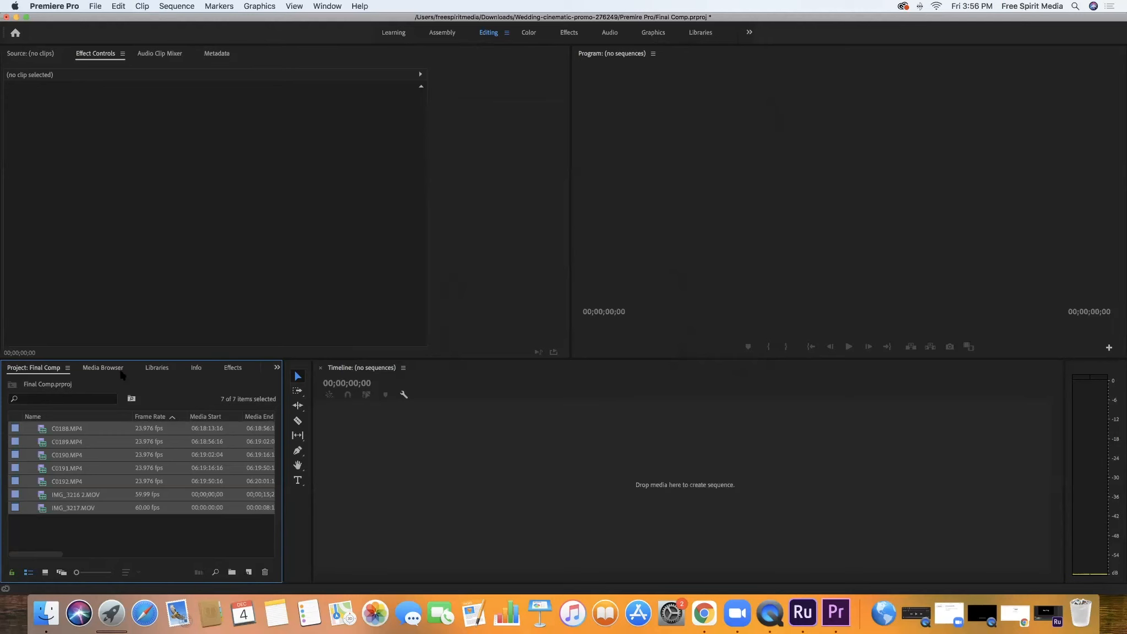
Open several imported clips in the Source monitor, ending with IMG_3217.MOV, and play its opening
left_click(67, 455)
left_click(73, 507)
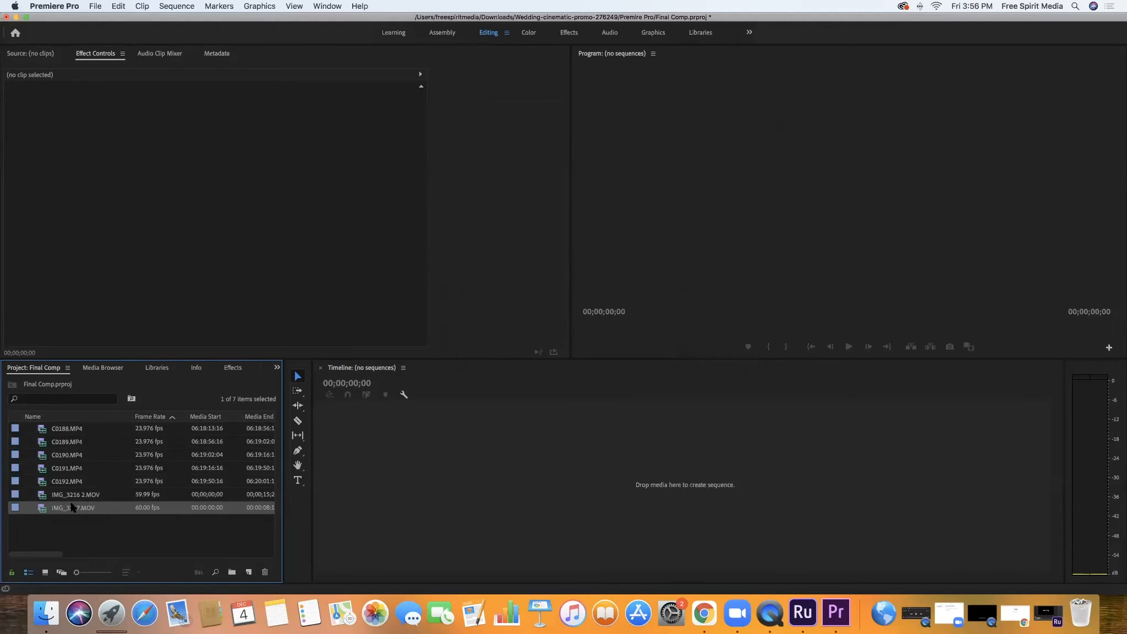
double_click(72, 506)
double_click(71, 467)
double_click(69, 435)
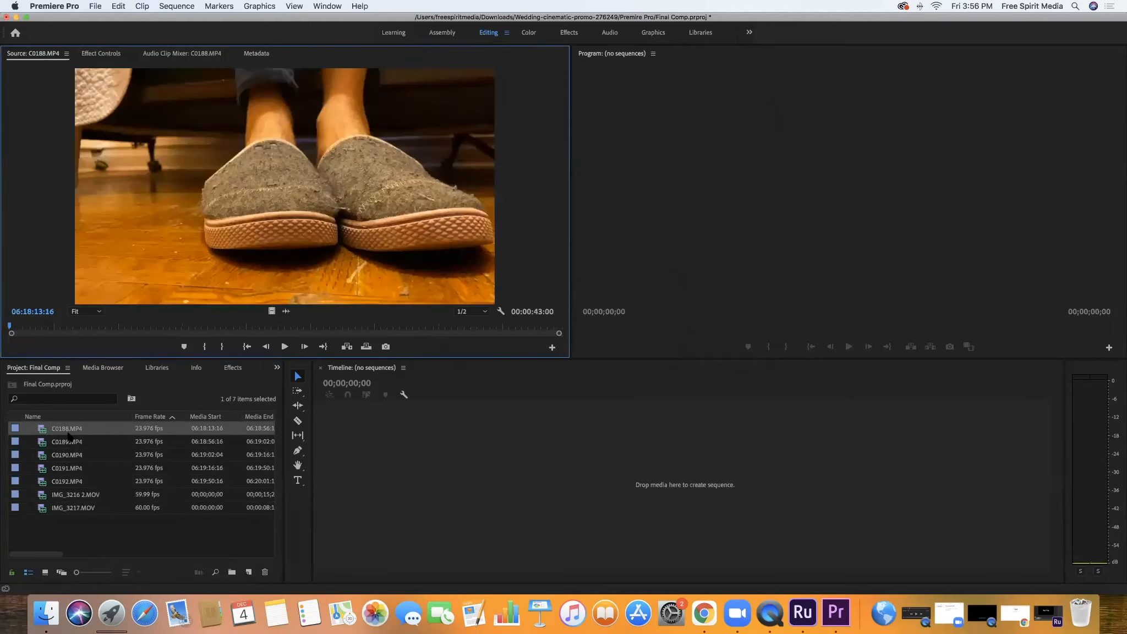
double_click(84, 509)
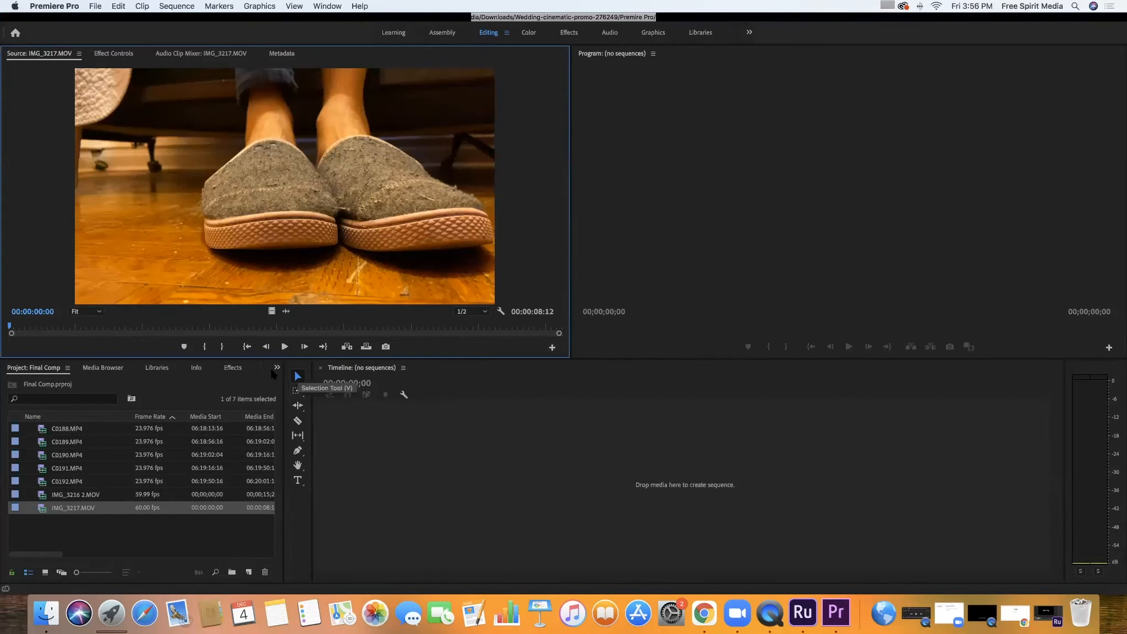
left_click(40, 510)
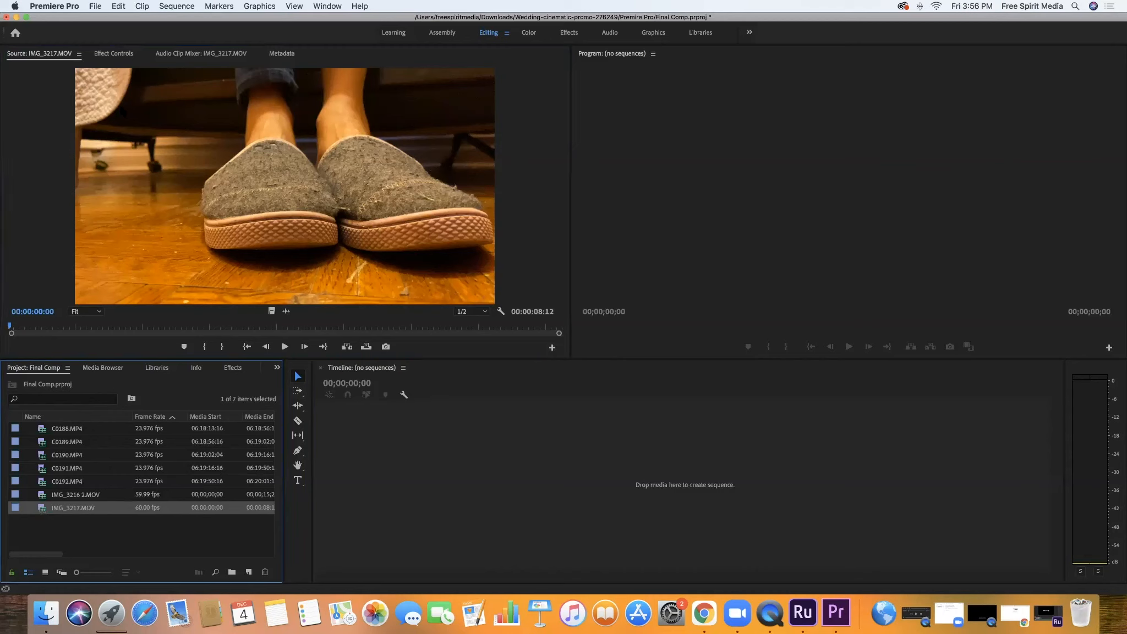
left_click(150, 329)
key("space")
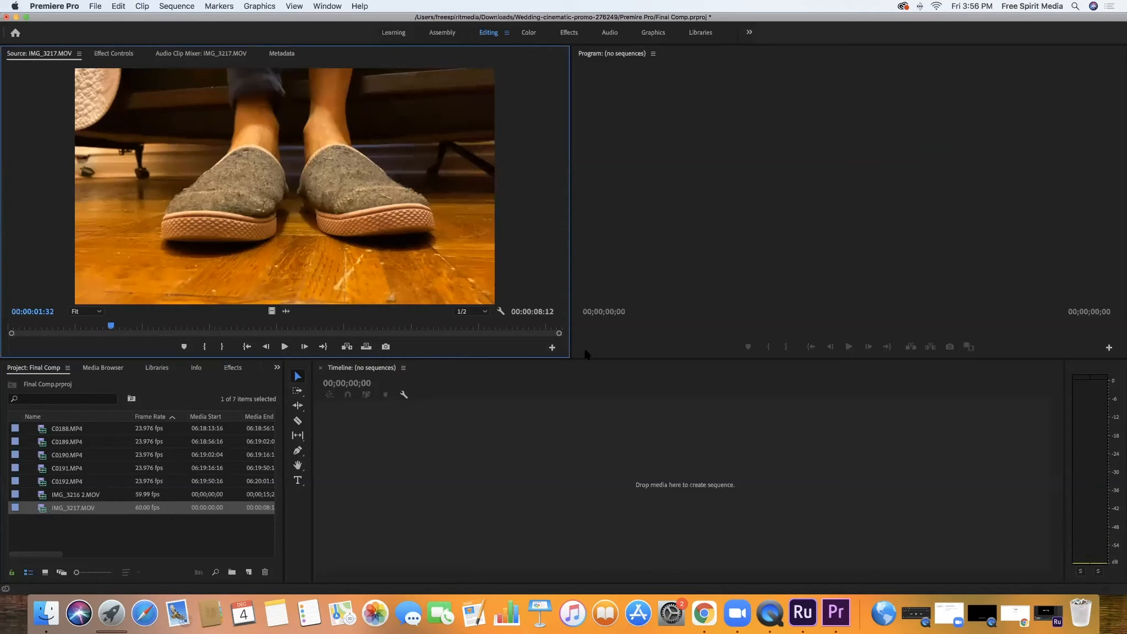
Mark an in-to-out range of about 00:00:01:29 near the start of IMG_3217.MOV and create a sequence from it
double_click(42, 508)
left_click_drag(110, 326, 25, 333)
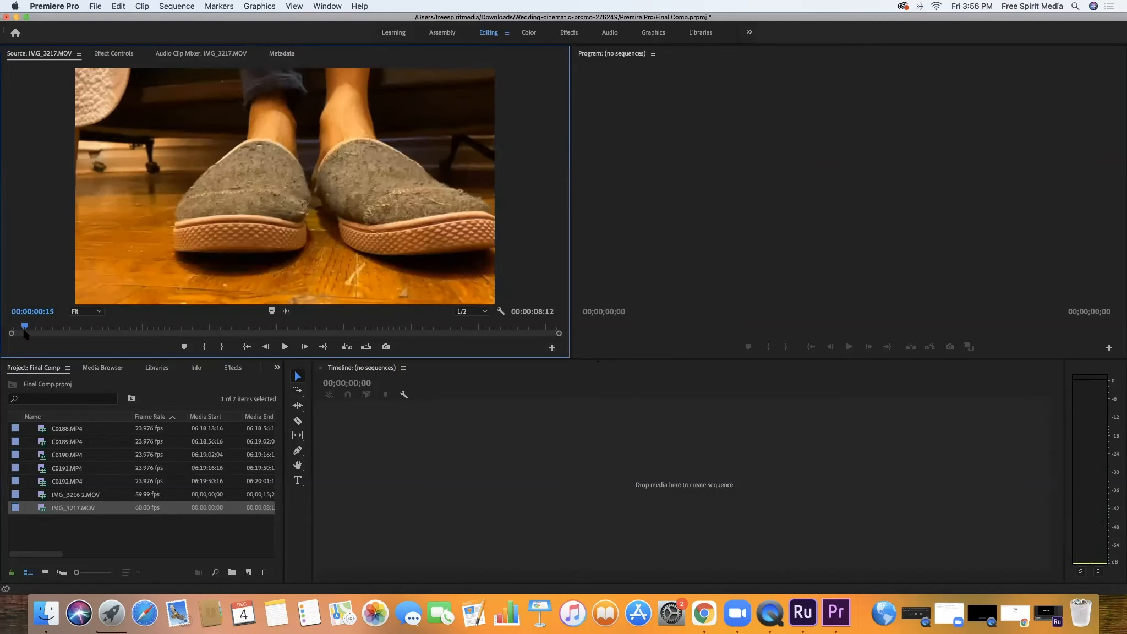
key("space")
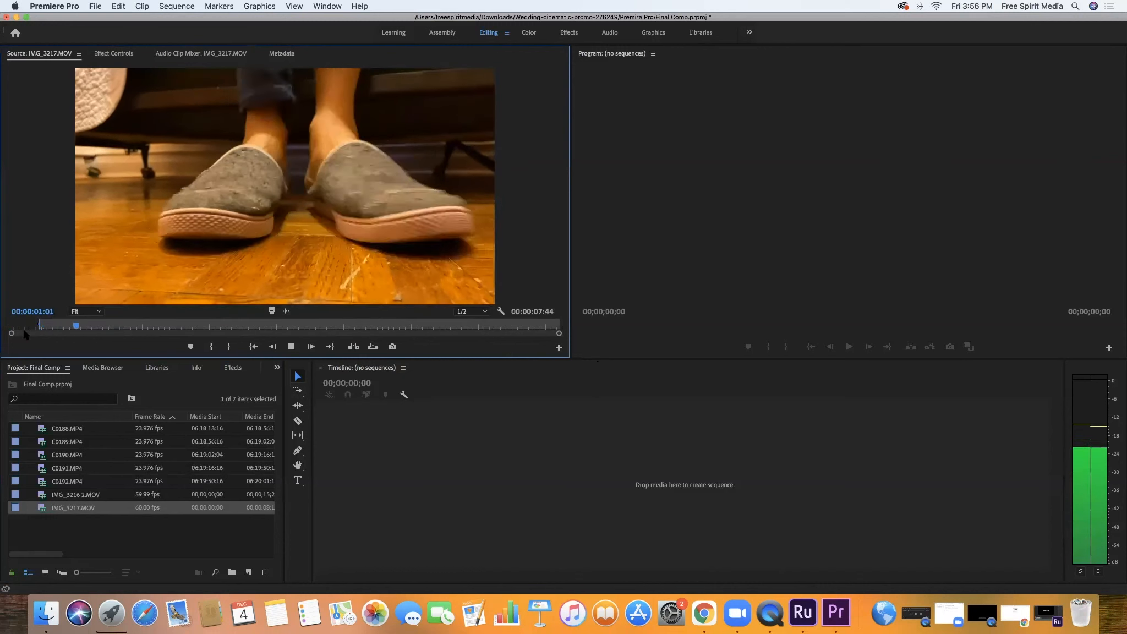
key("space")
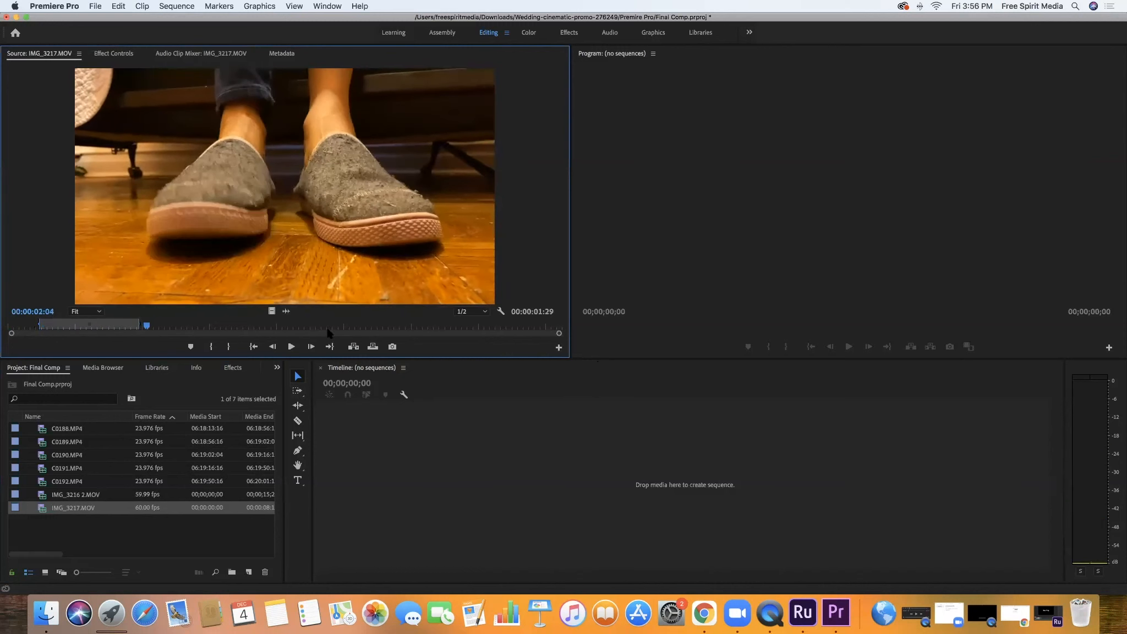
left_click(270, 312)
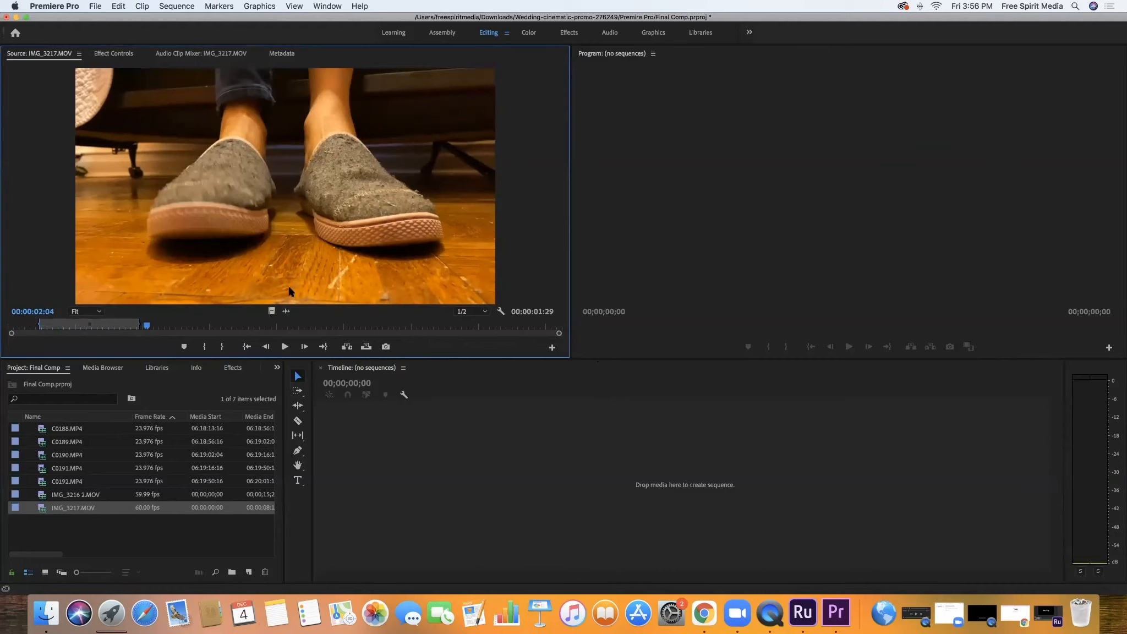
left_click_drag(254, 173, 531, 456)
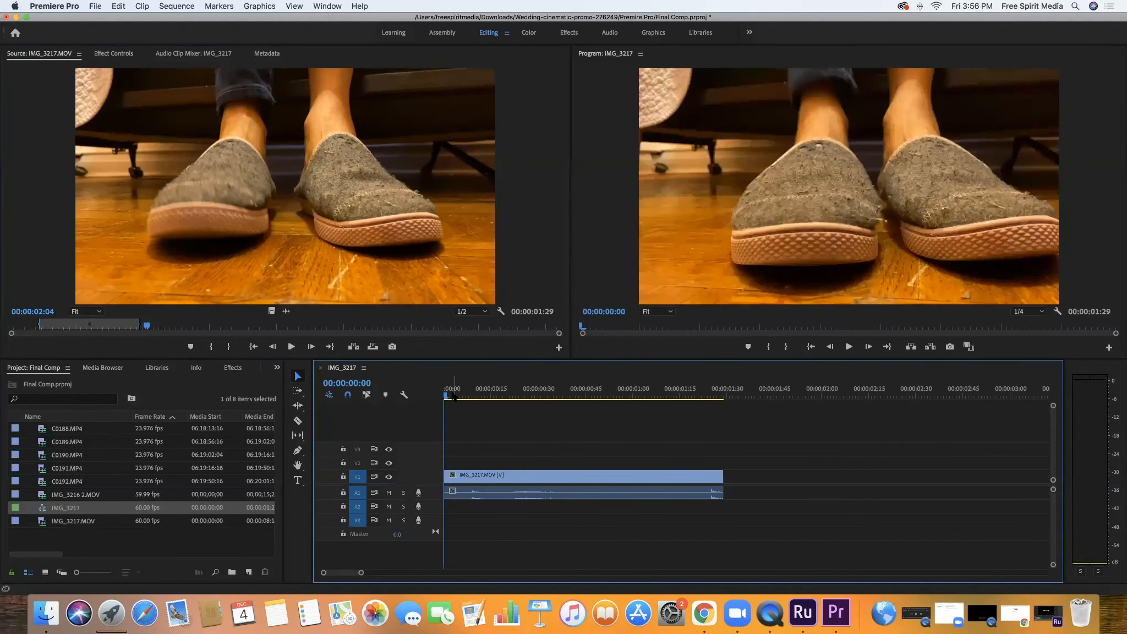
Delete the IMG_3217 video and audio from the sequence and place only the marked range's video at the start of V1
left_click(471, 478)
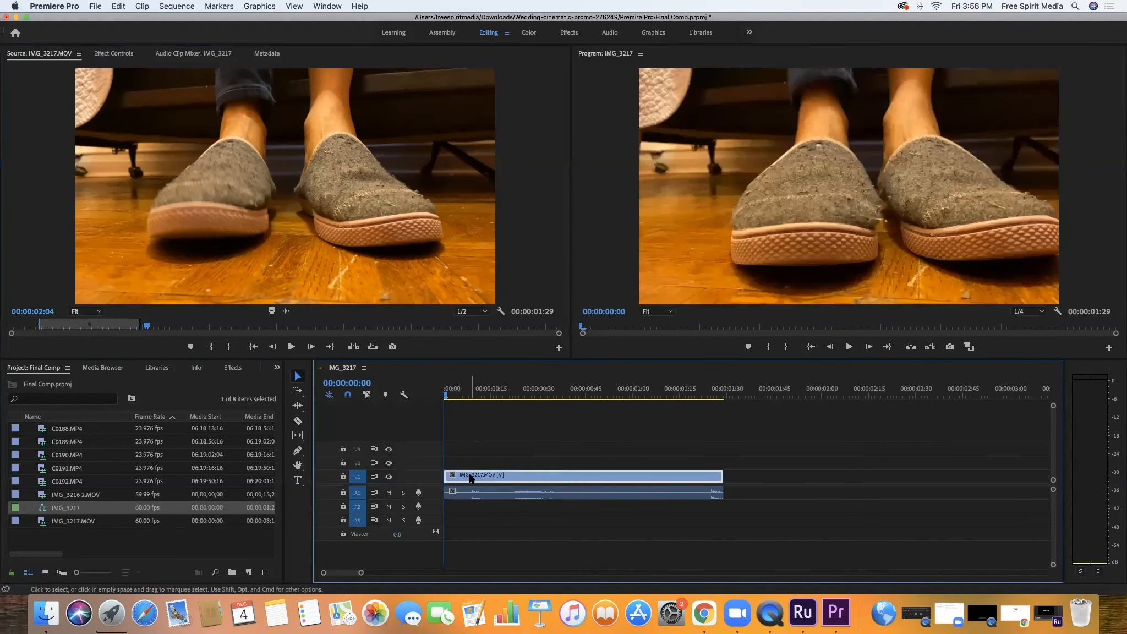
key("Delete")
left_click(474, 493)
key("Delete")
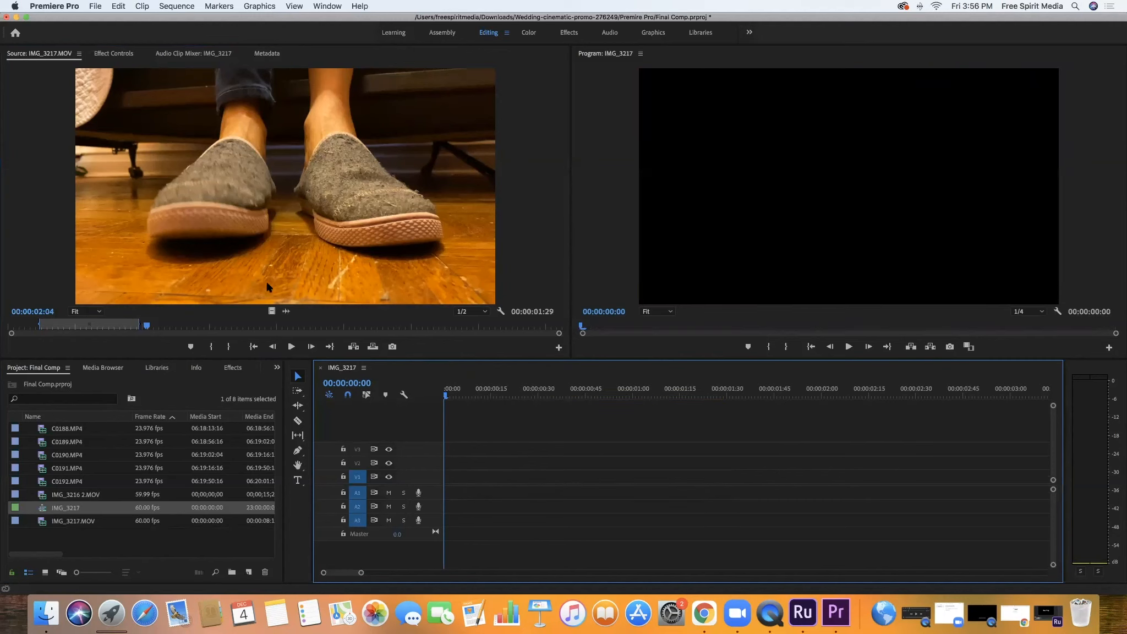
left_click(271, 312)
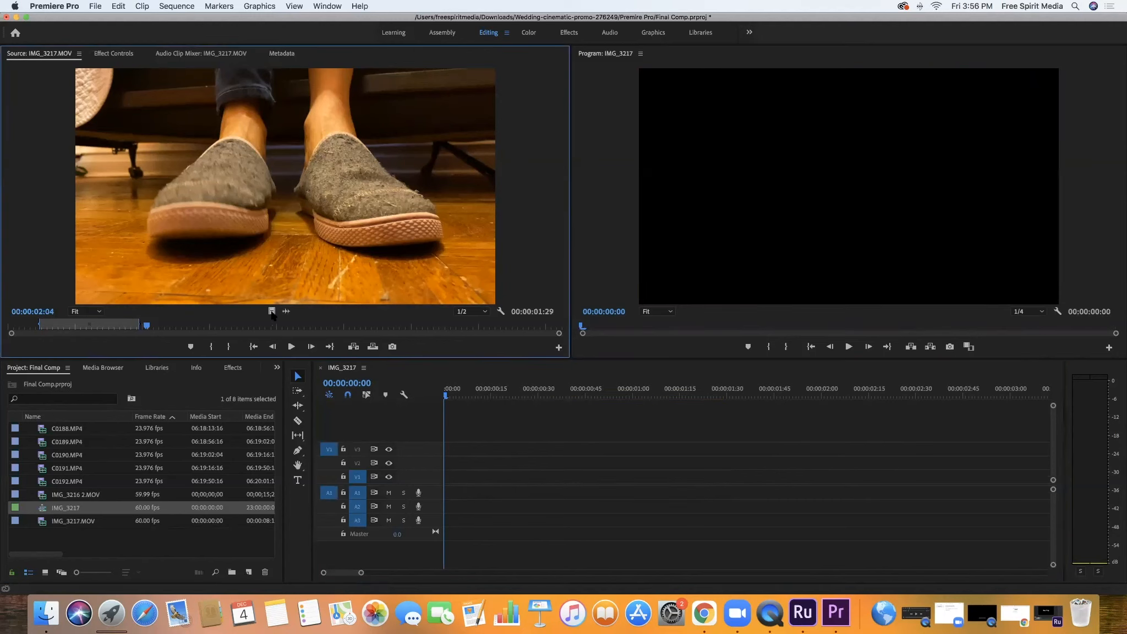
left_click_drag(272, 313, 447, 483)
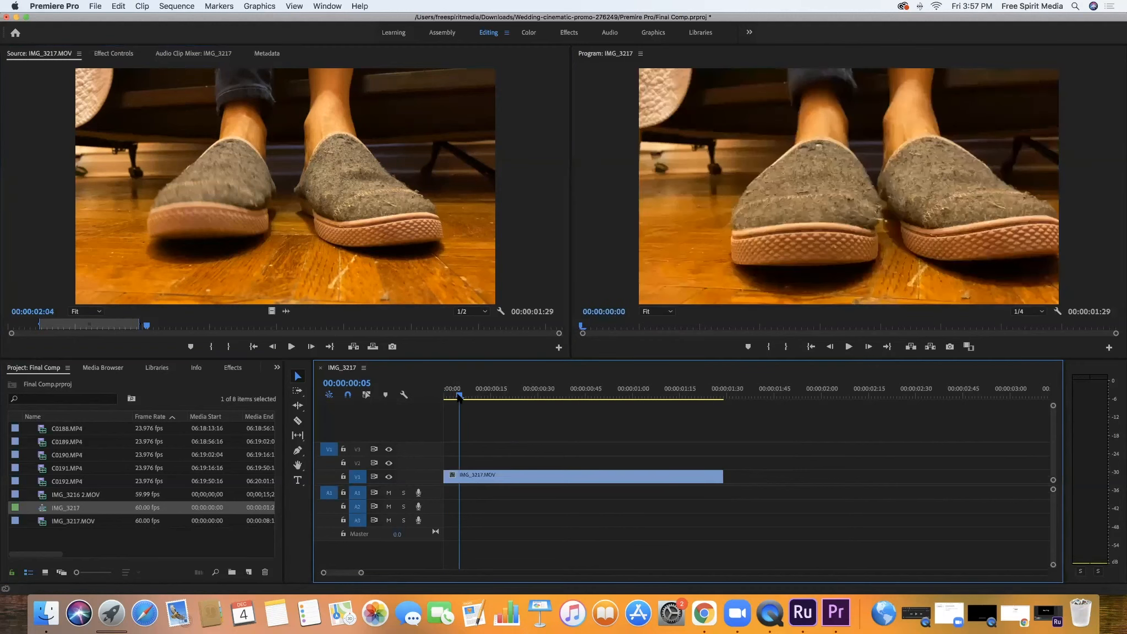
Scrub and play the video-only clip in the sequence, and return the playhead to the start
left_click_drag(445, 395, 490, 396)
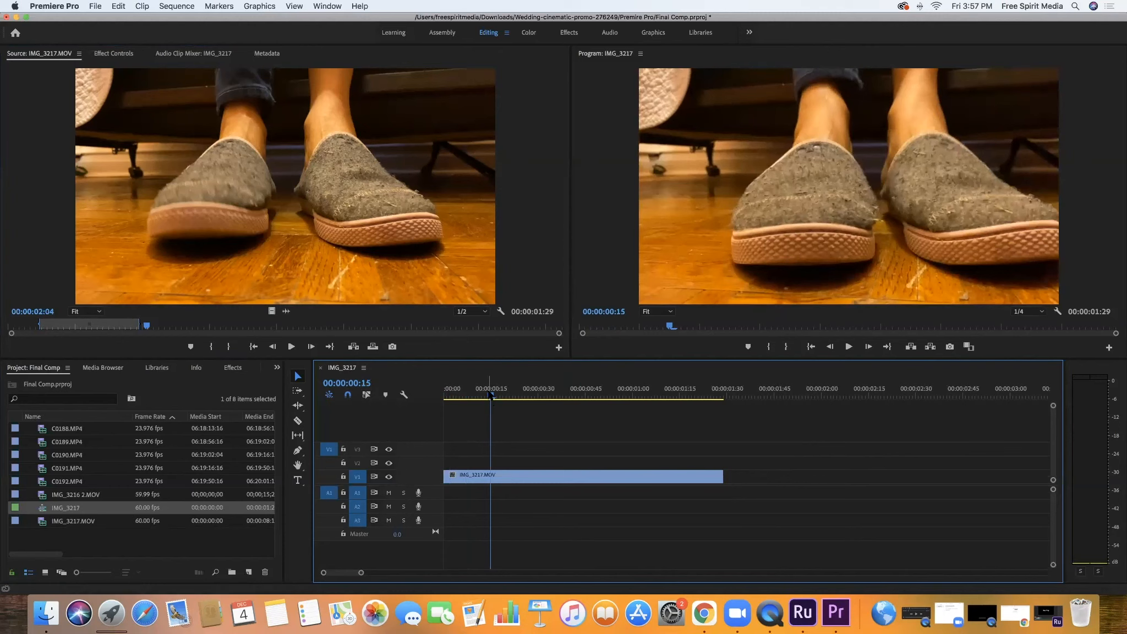
left_click_drag(491, 395, 416, 426)
key("space")
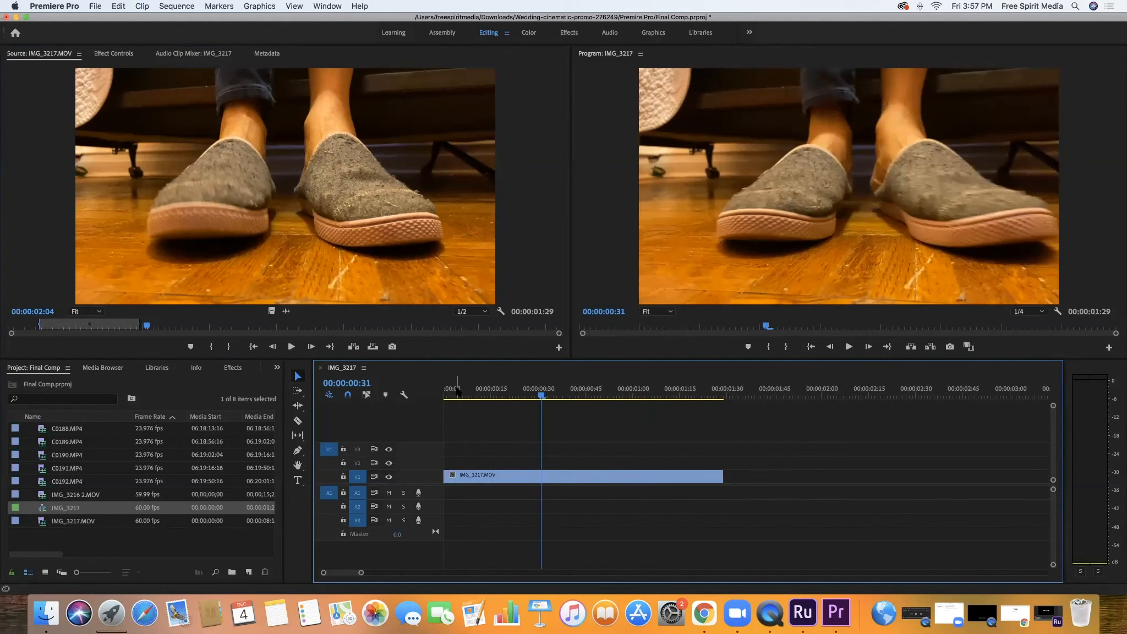
key("Home")
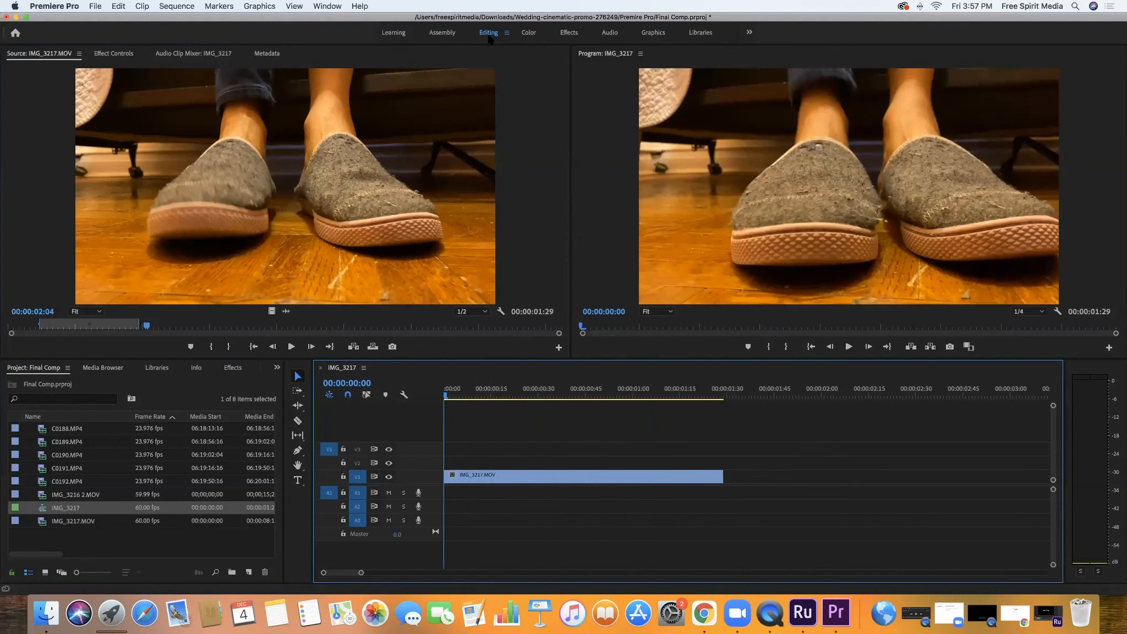
View the Color and Effects workspaces, return to the Editing workspace, and show the Effect Controls
left_click(529, 34)
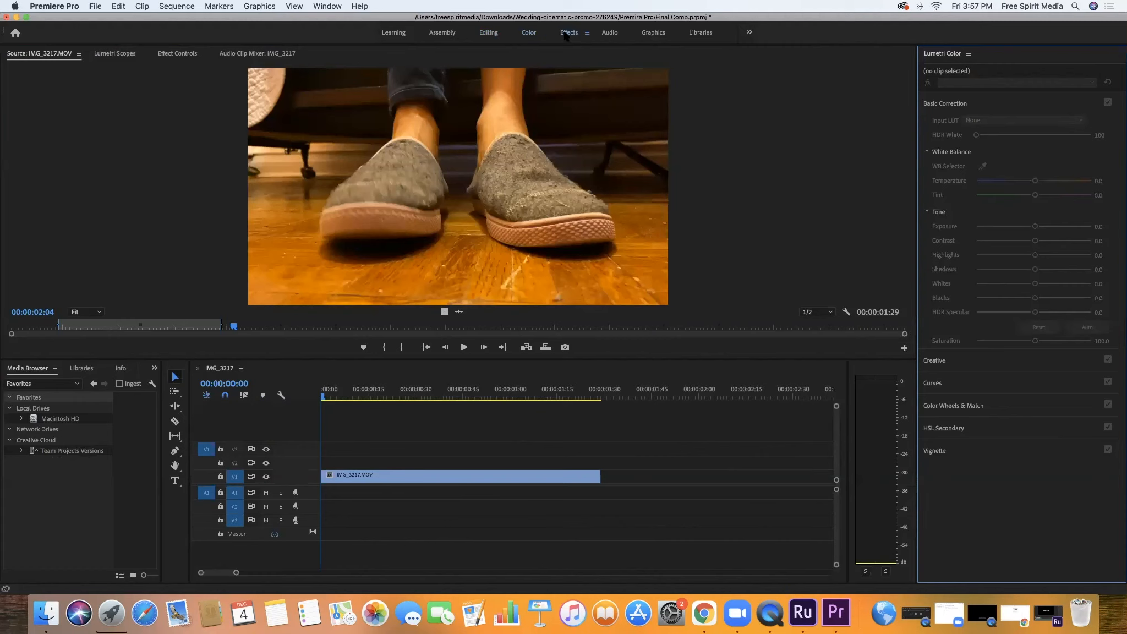
left_click(569, 32)
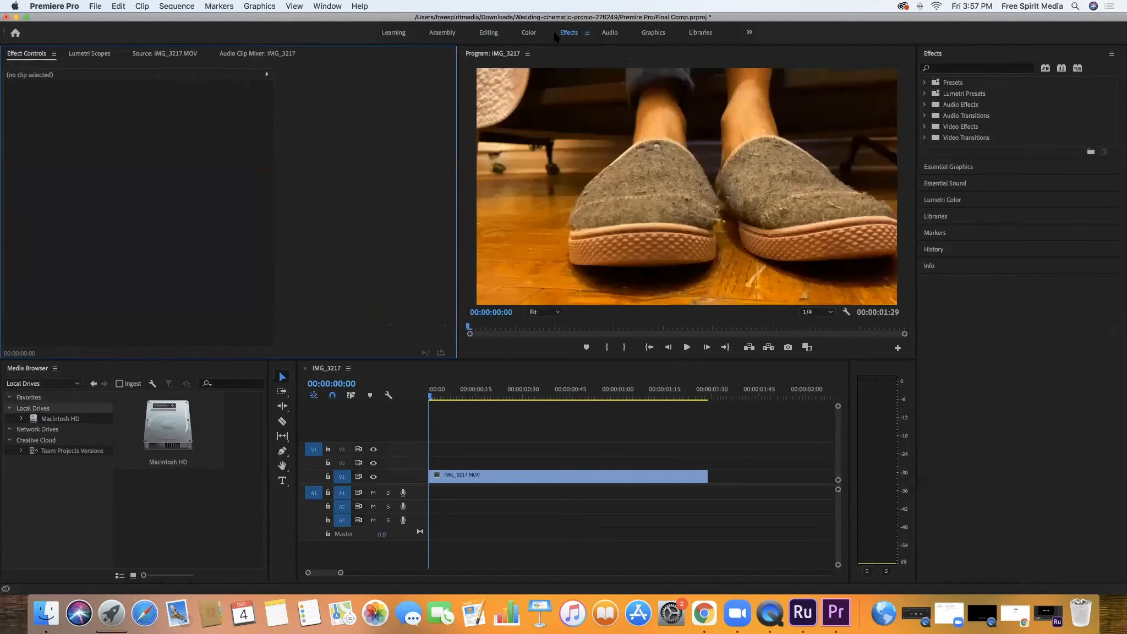
left_click(489, 33)
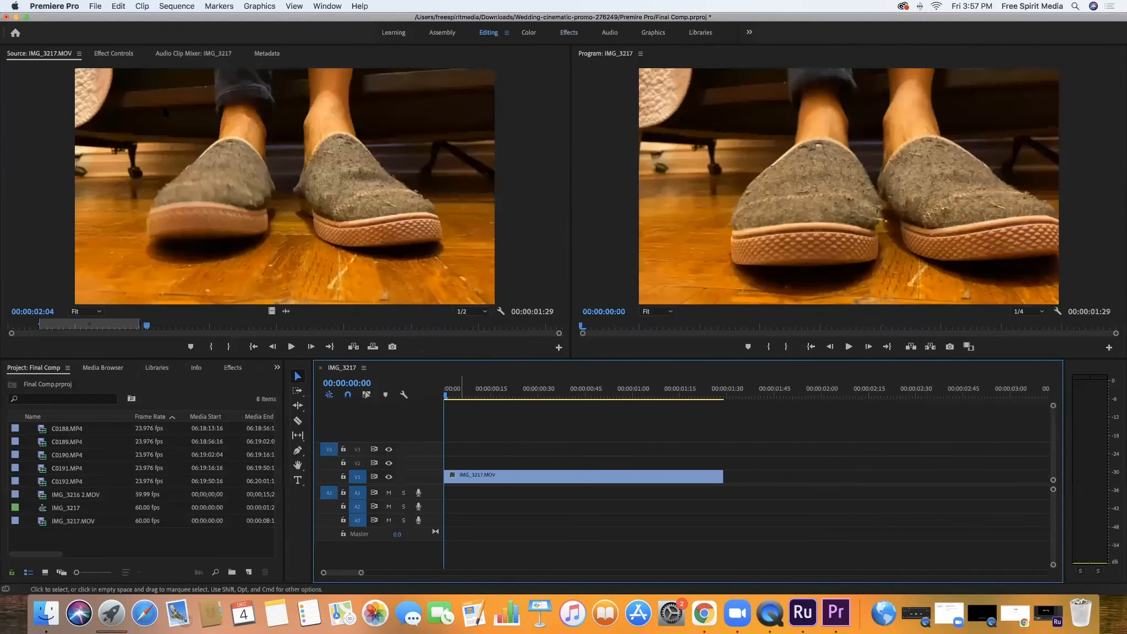
left_click(124, 55)
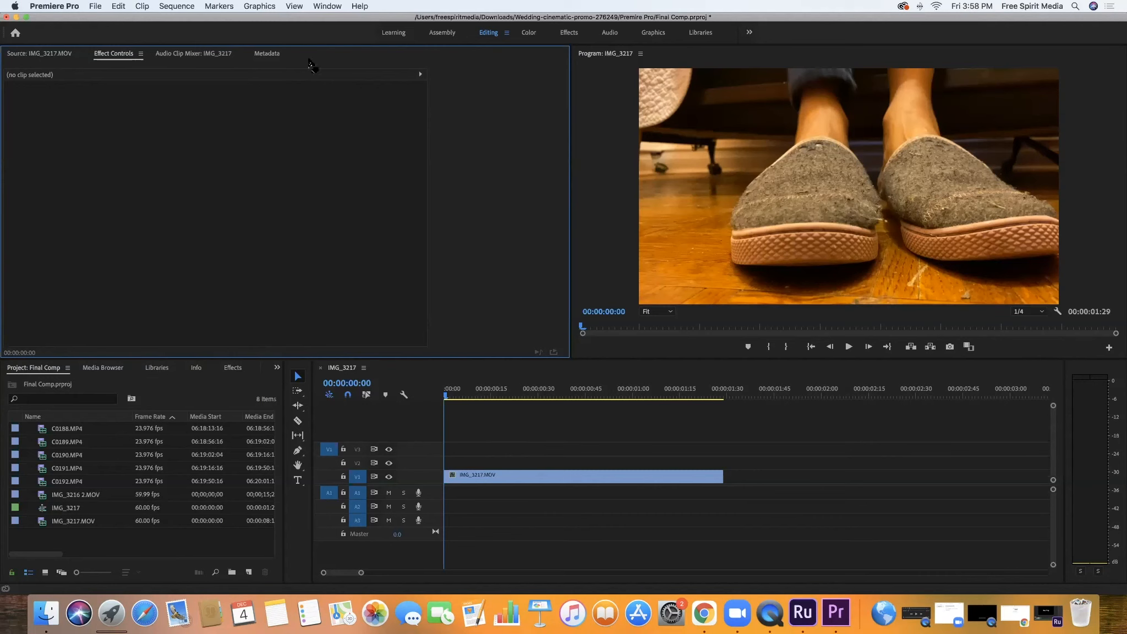
left_click(456, 392)
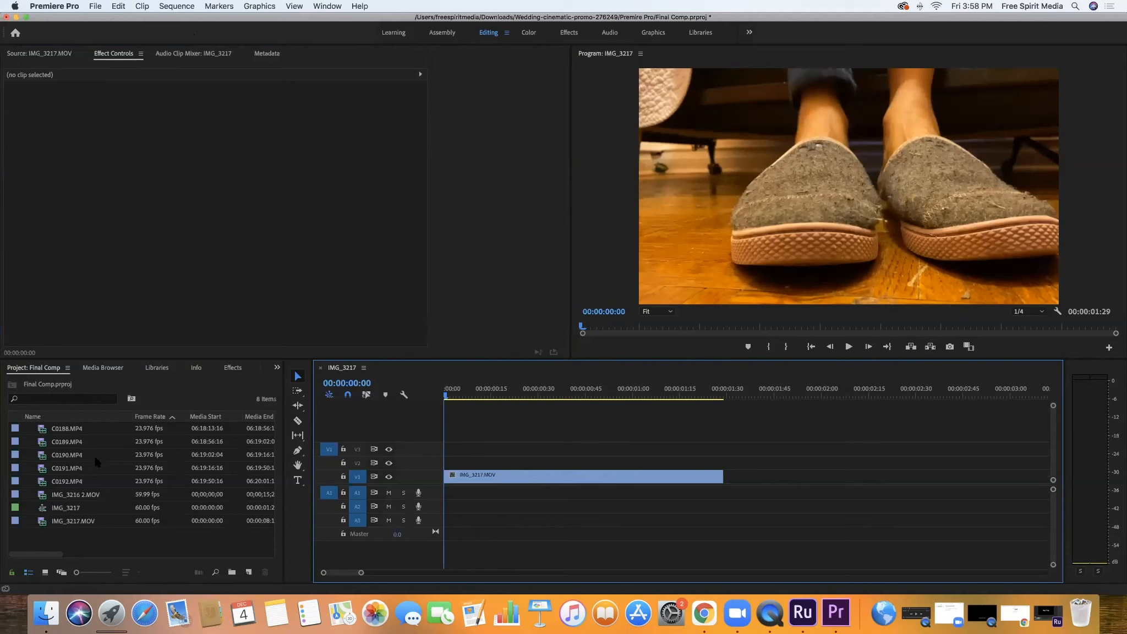
Open C0188.MP4 in the Source monitor and play the first few frames of the sequence
double_click(67, 429)
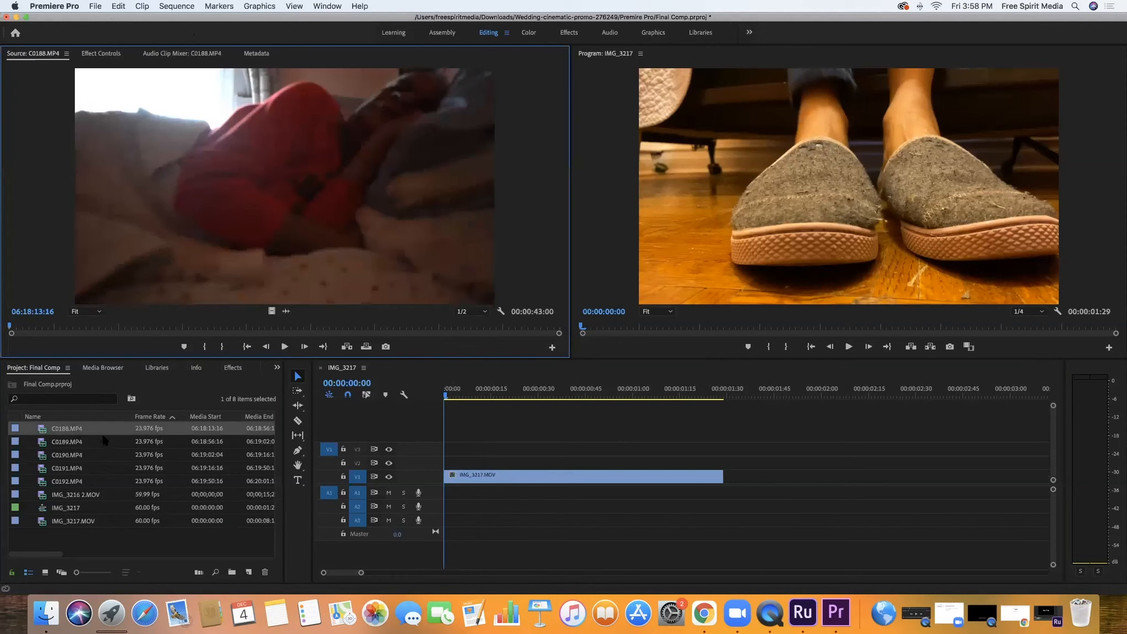
left_click(603, 411)
key("space")
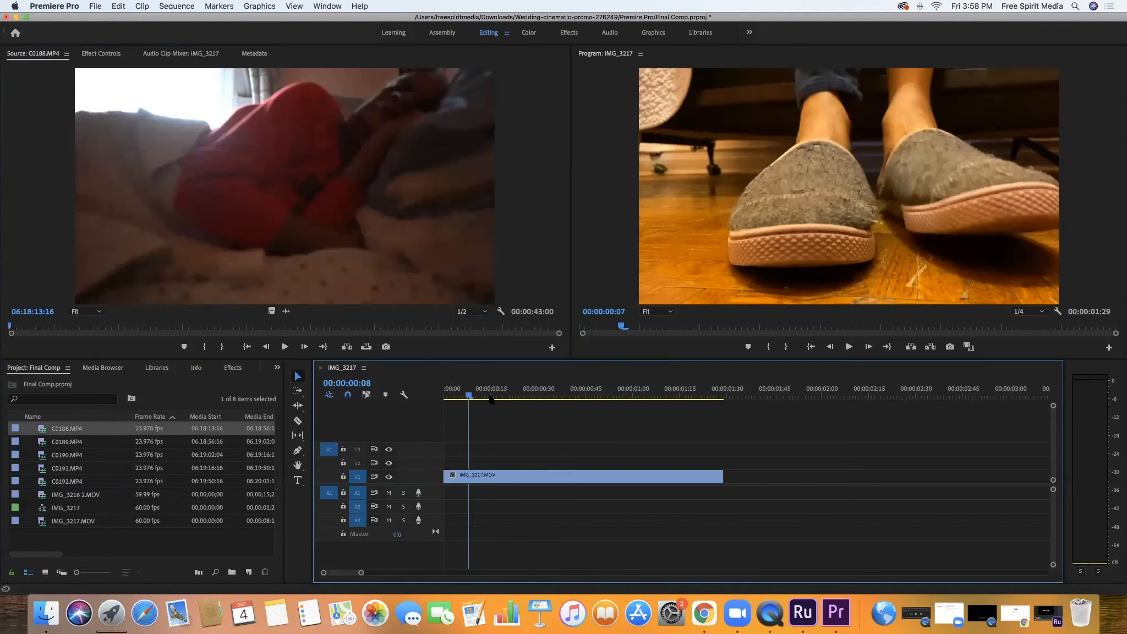
key("space")
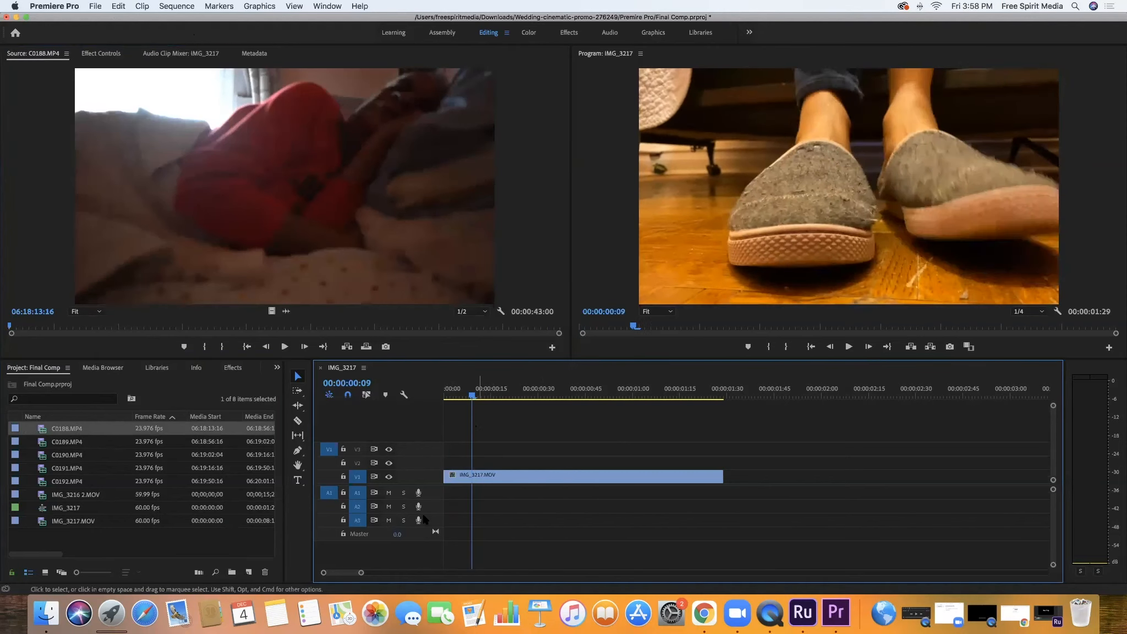
Slow the IMG_3217.MOV clip on V1 to 50% speed and play the slowed clip from the start of the sequence
right_click(470, 475)
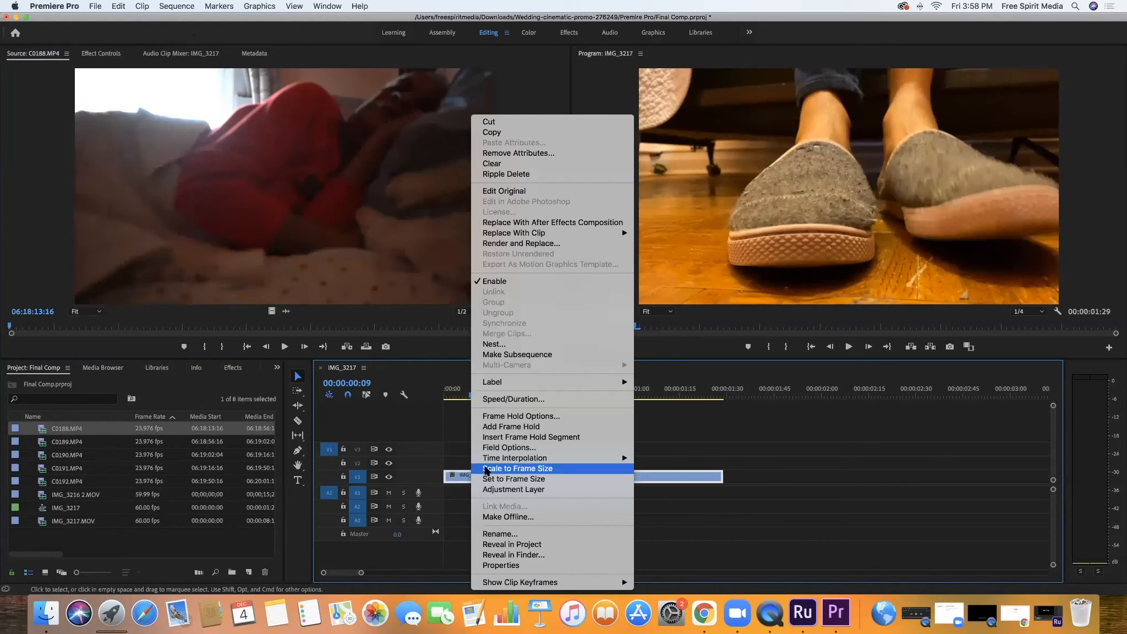
mouse_move(598, 460)
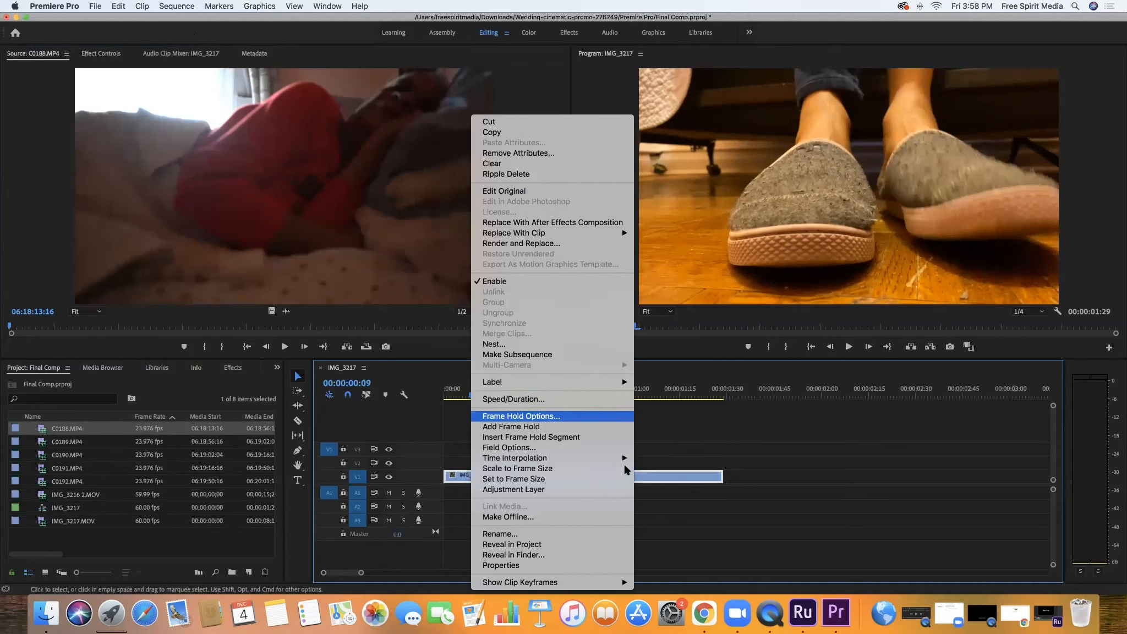
left_click(524, 399)
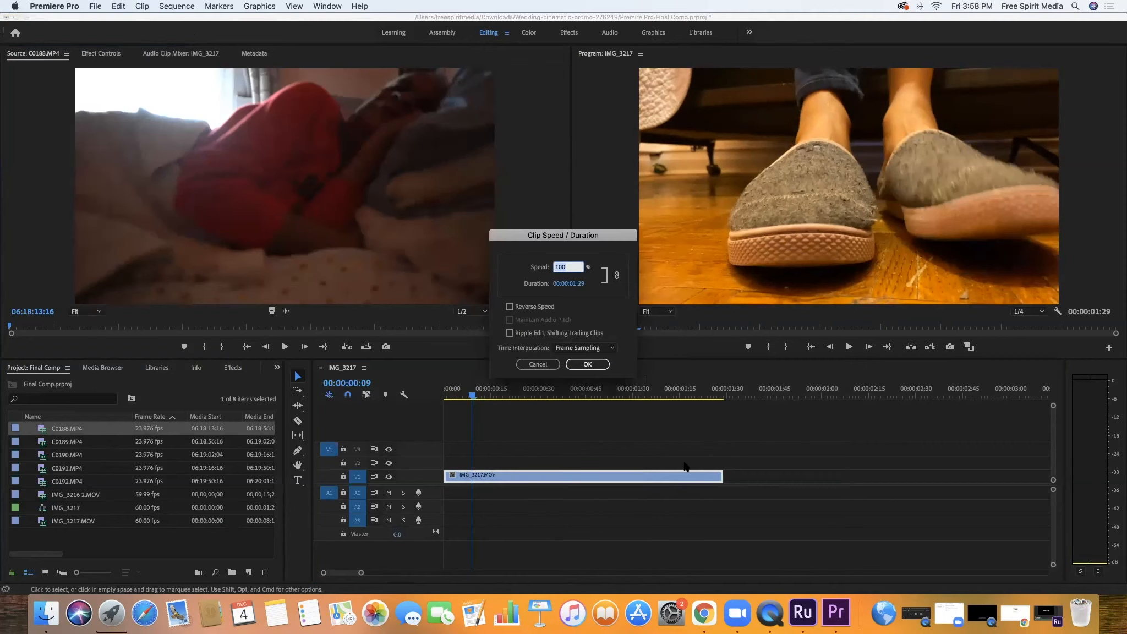
type("50")
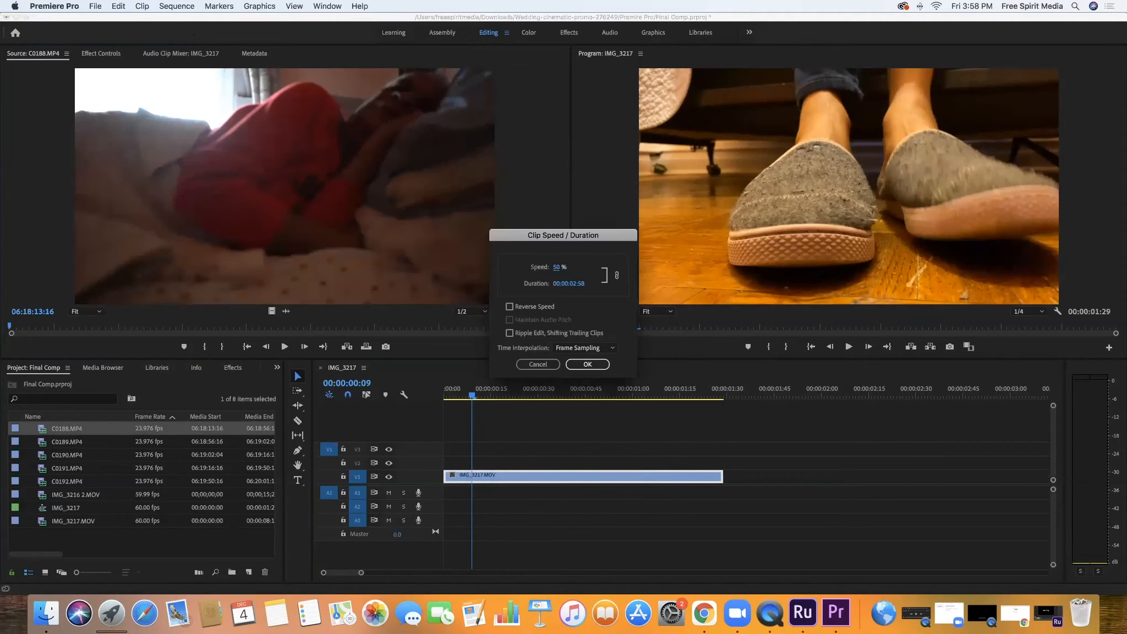
key("Return")
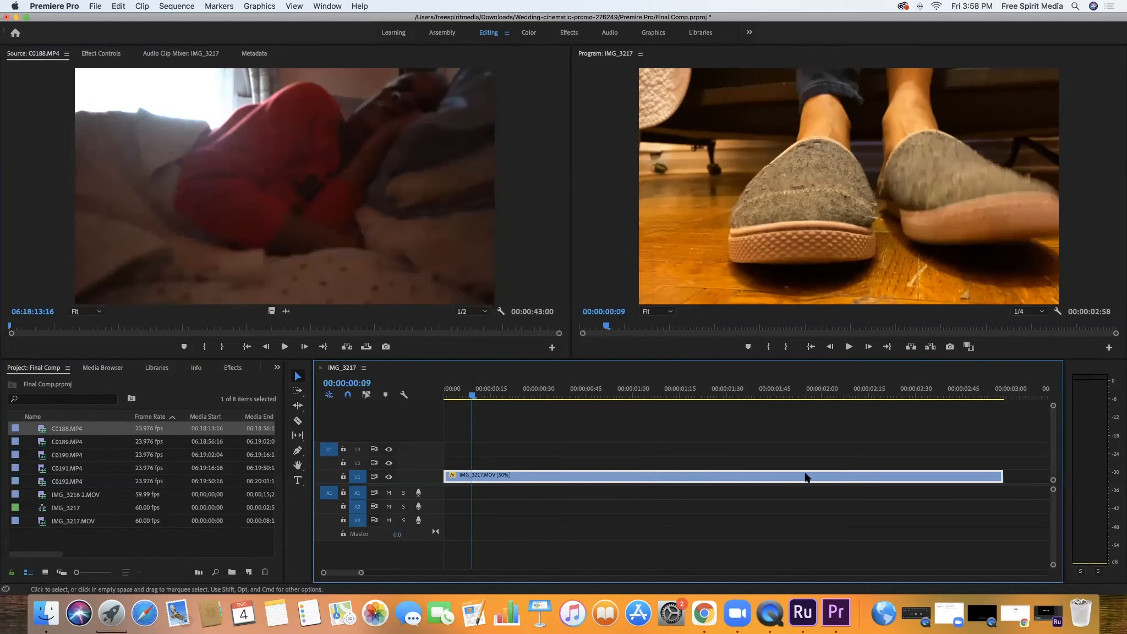
key("space")
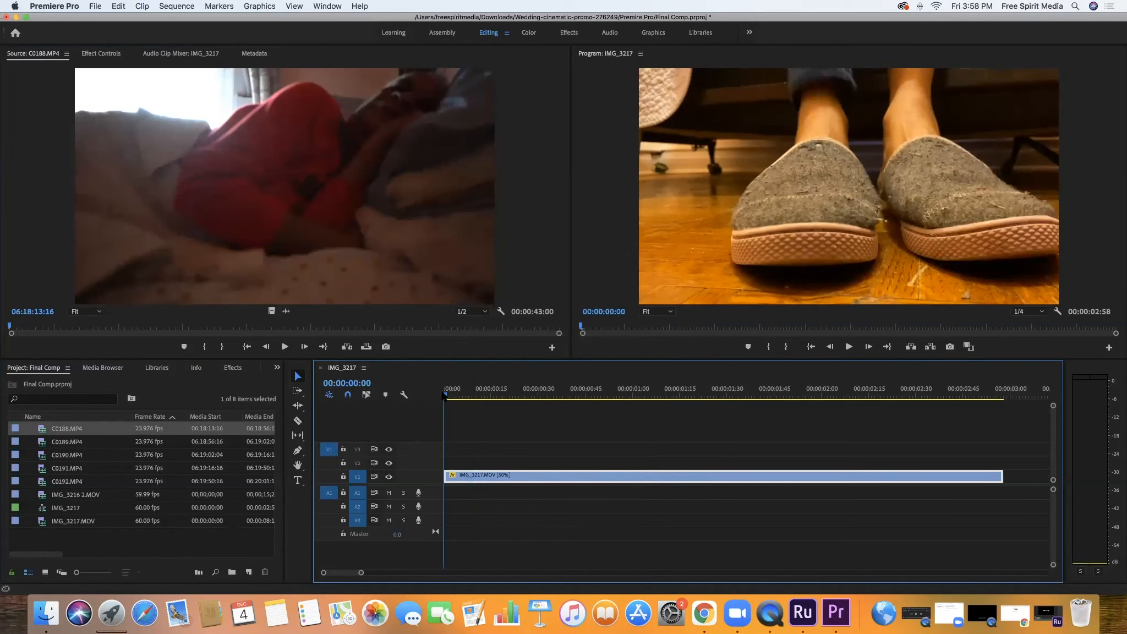
key("space")
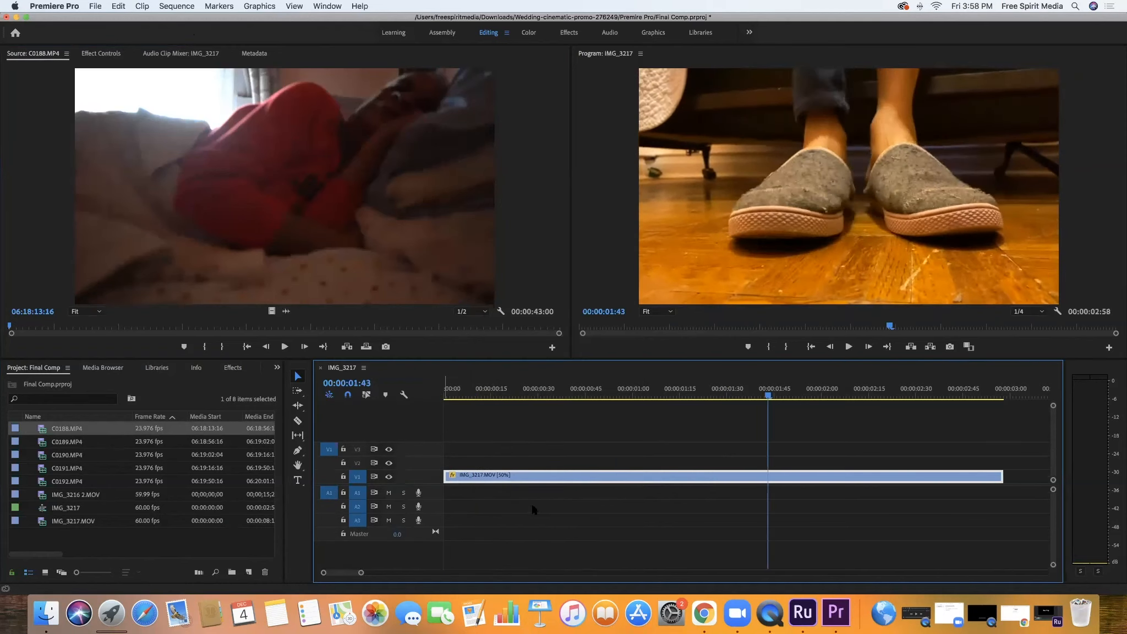
Import the MYMA_SCOP_0031 Dreamer APM WAV music track from the Downloads folder, sorting the files by date added
left_click(94, 6)
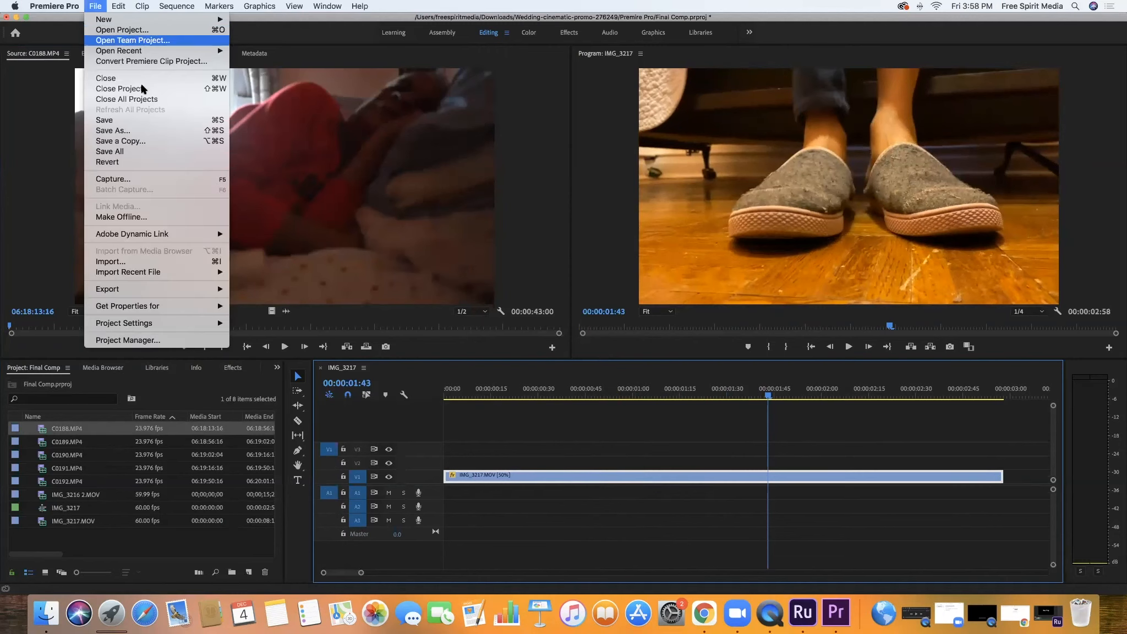
left_click(139, 263)
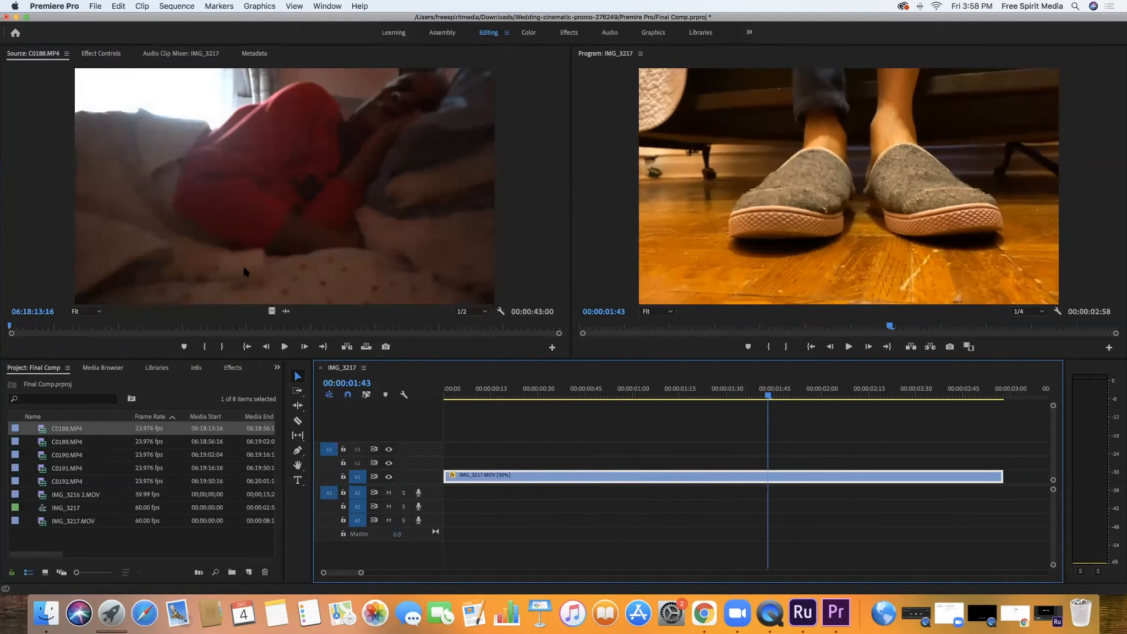
left_click(402, 211)
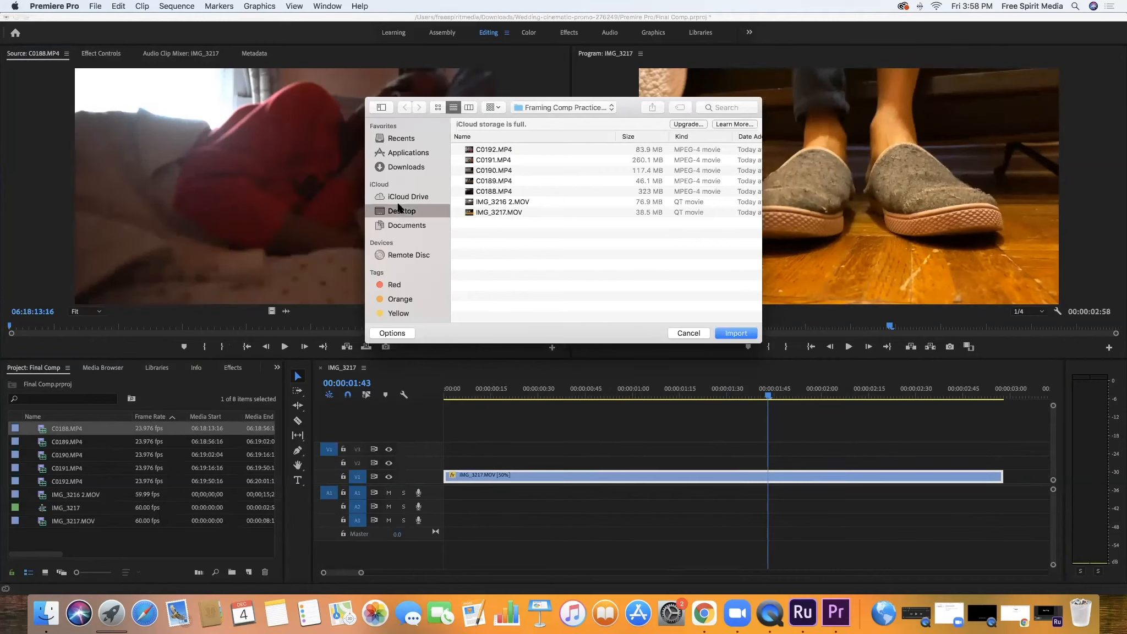
left_click(395, 168)
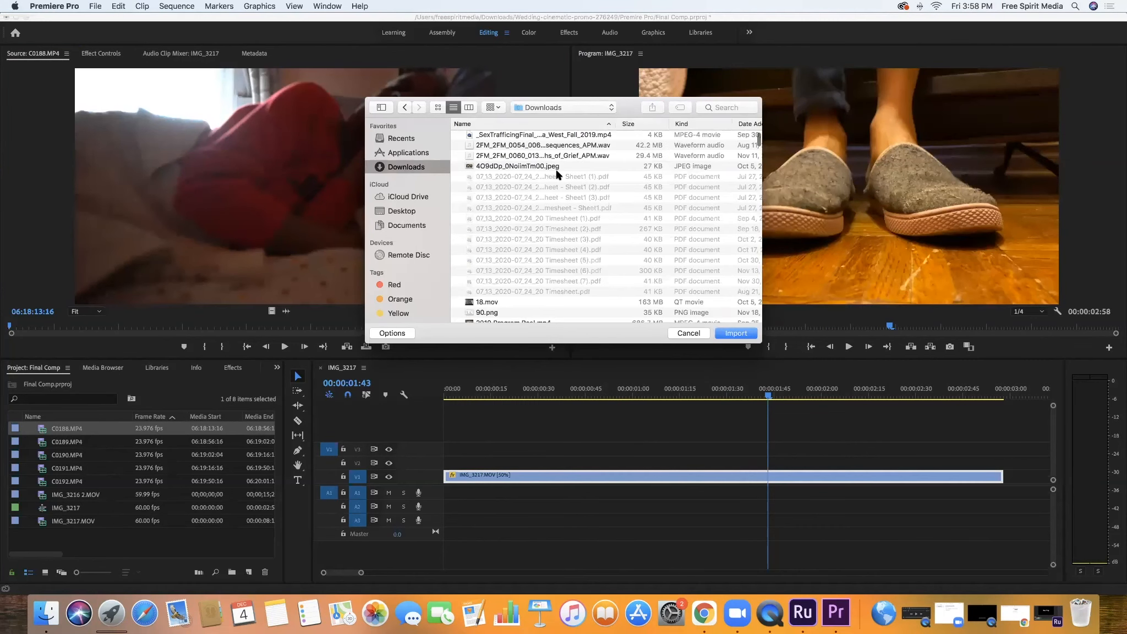
scroll(505, 188, "up", 2)
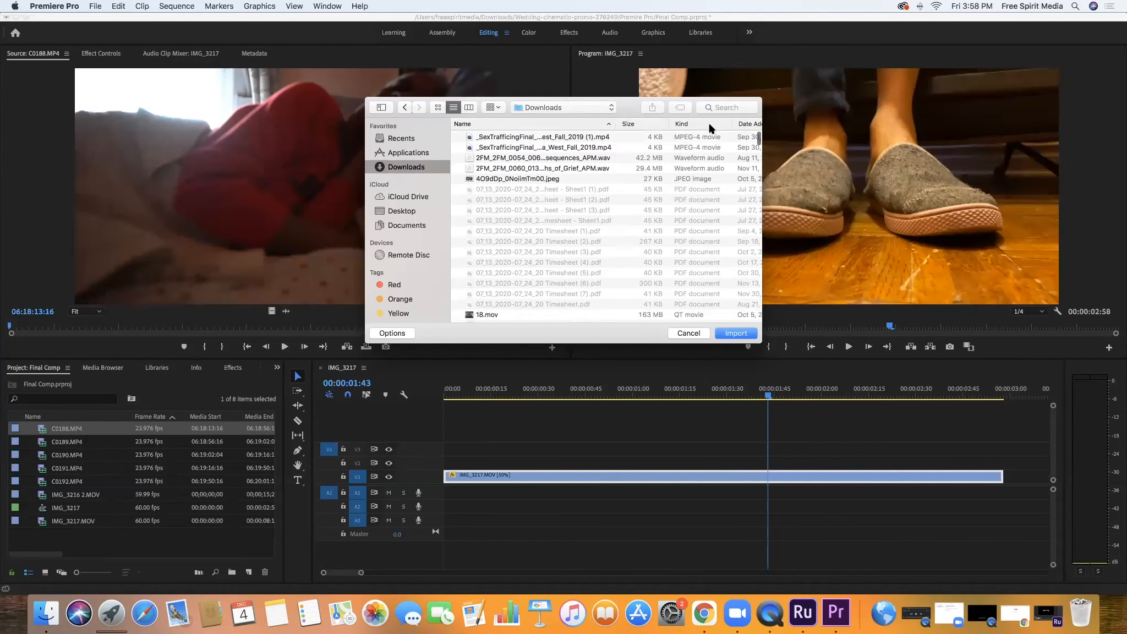
left_click(749, 124)
double_click(554, 137)
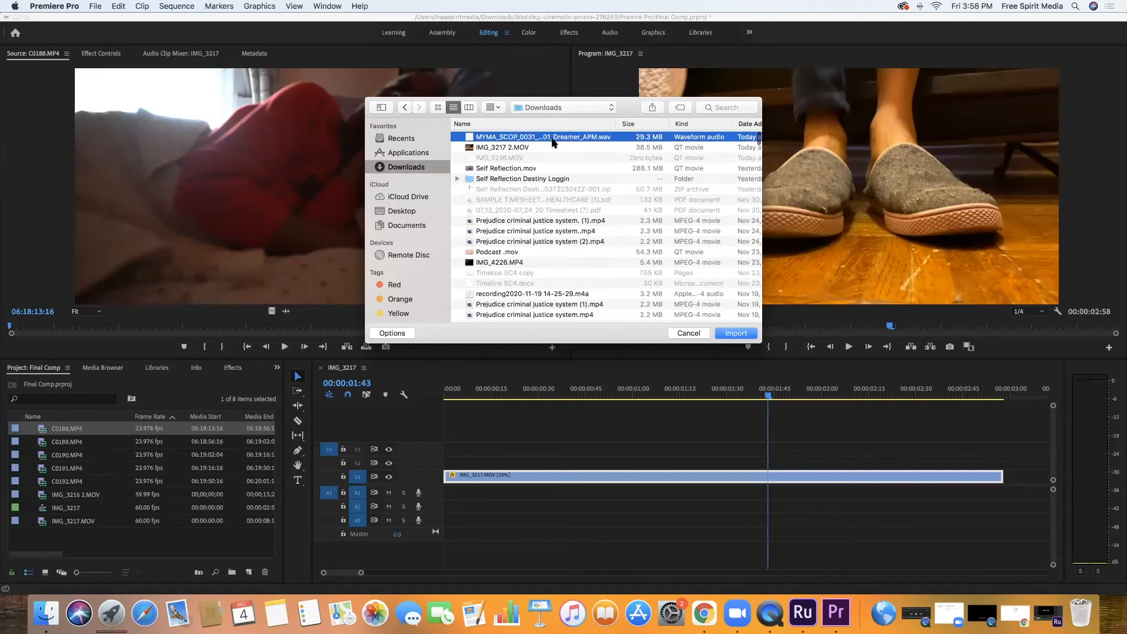
Place the Dreamer music track at the start of A1 and only the video of IMG_3216 2.MOV on V2 at about 00:00:01:08
left_click_drag(62, 536, 449, 498)
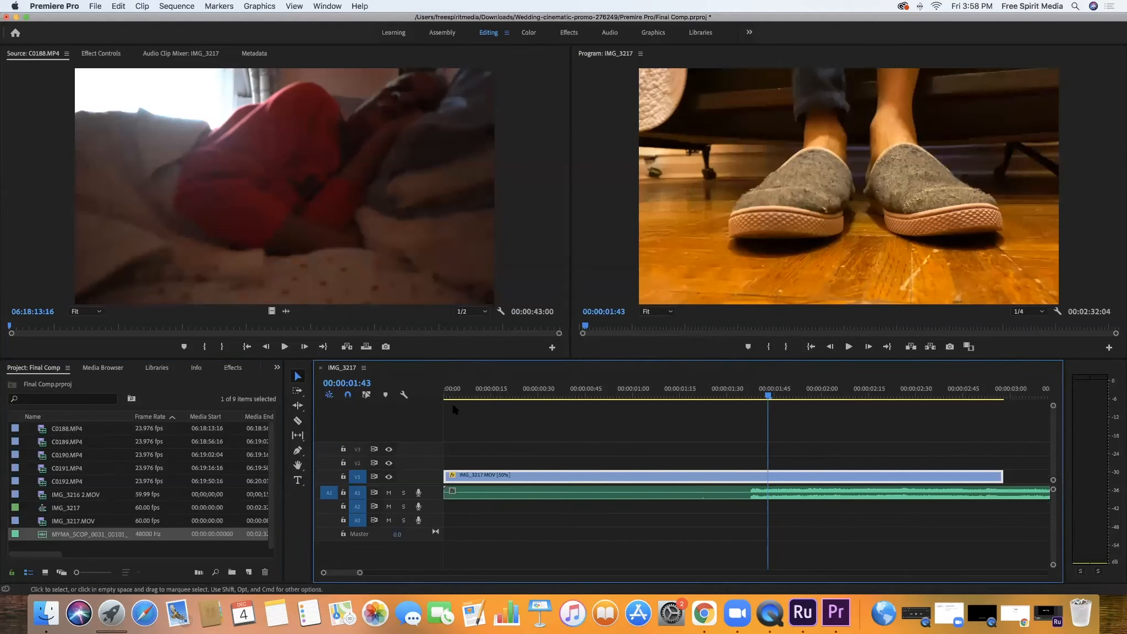
double_click(42, 495)
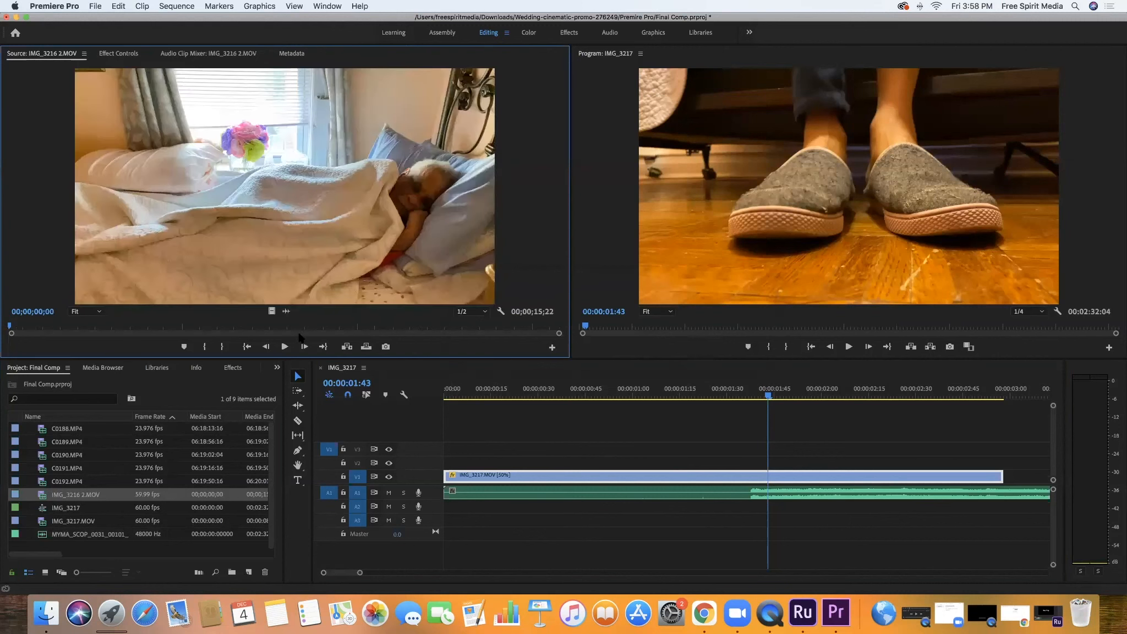
left_click_drag(271, 311, 661, 463)
Play the sequence with the music from its start, stop playback, and minimize the project window
left_click_drag(769, 392, 445, 388)
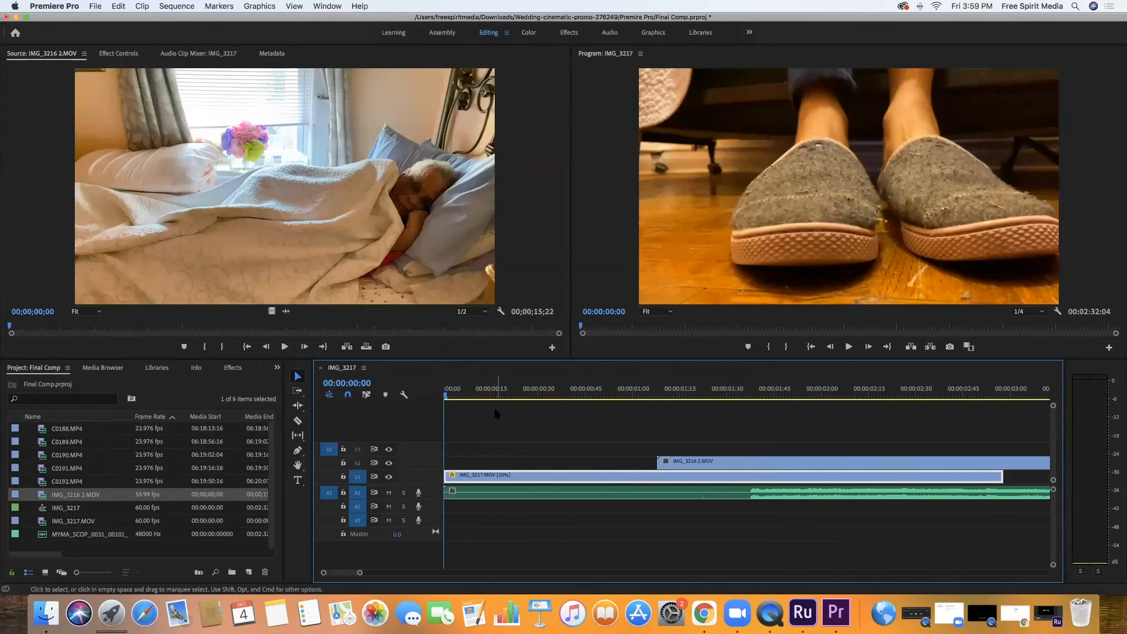
key("space")
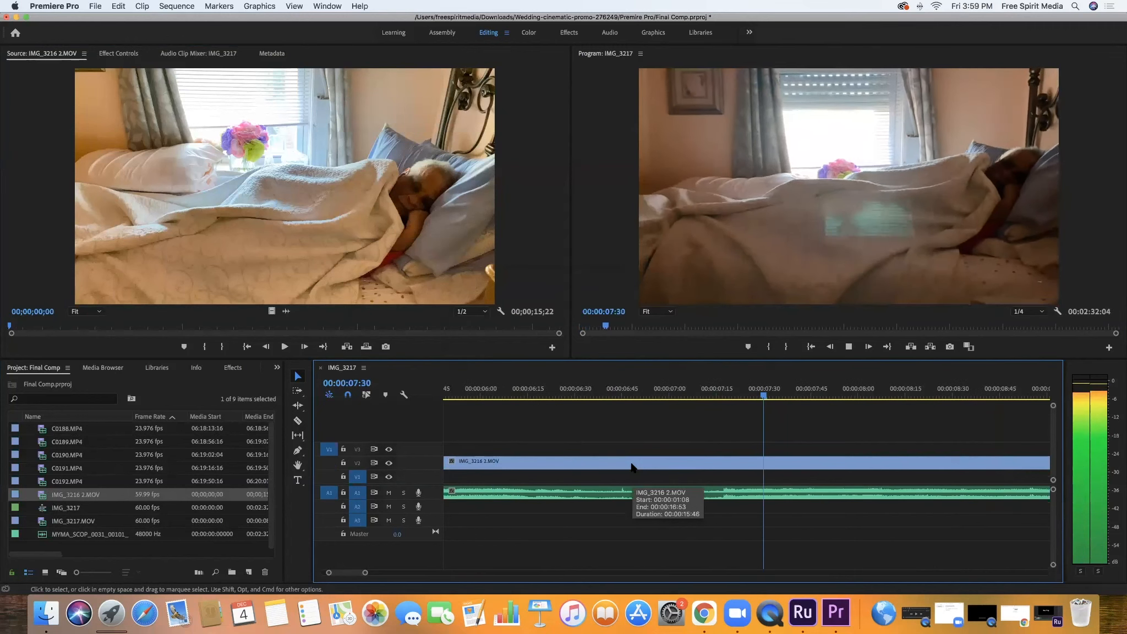
key("space")
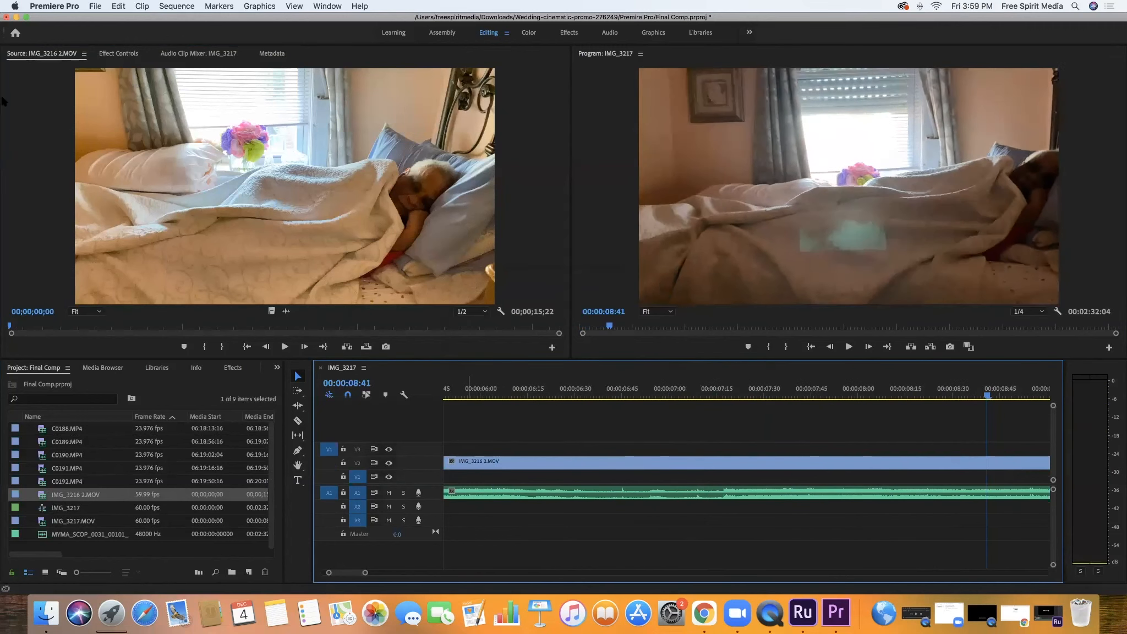
left_click(16, 17)
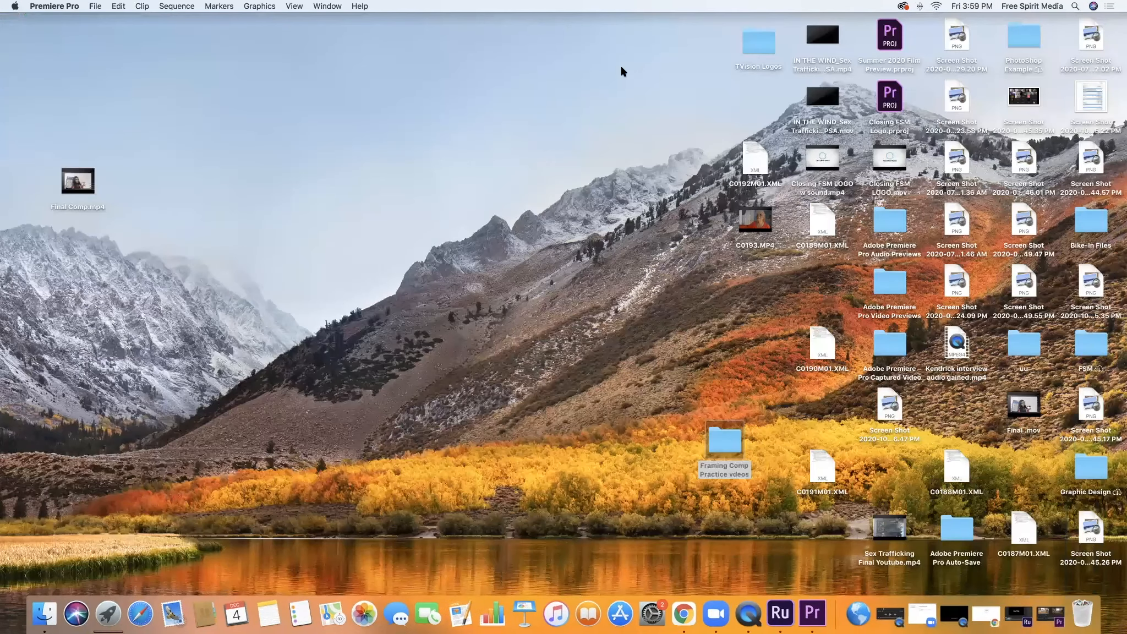